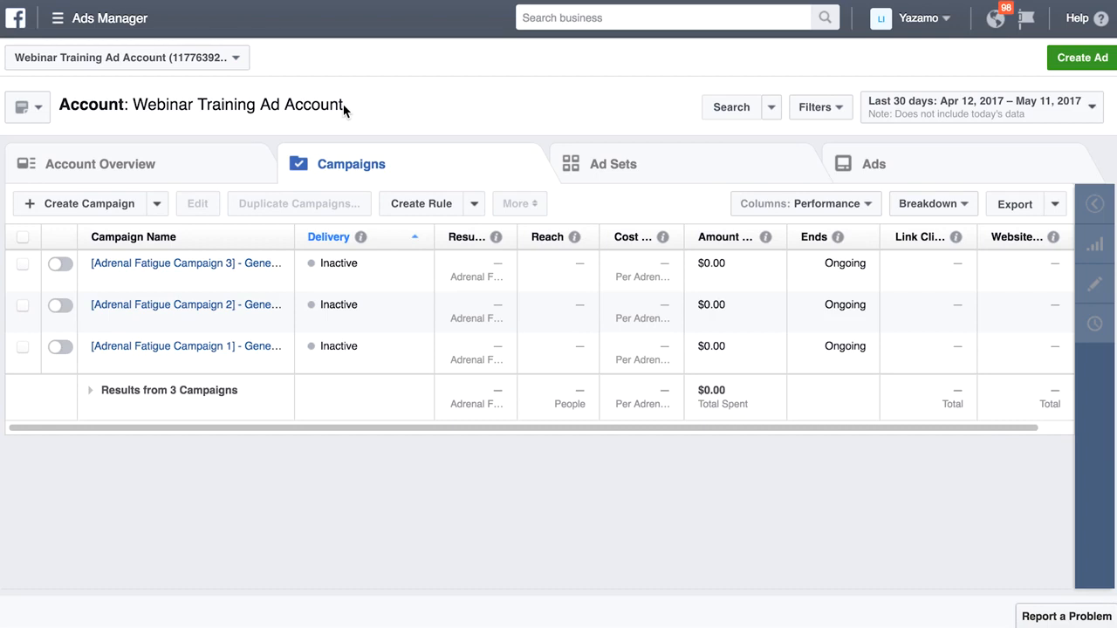
Start a new campaign, discarding the earlier unfinished draft, and choose Conversions as the marketing objective.
left_click(75, 205)
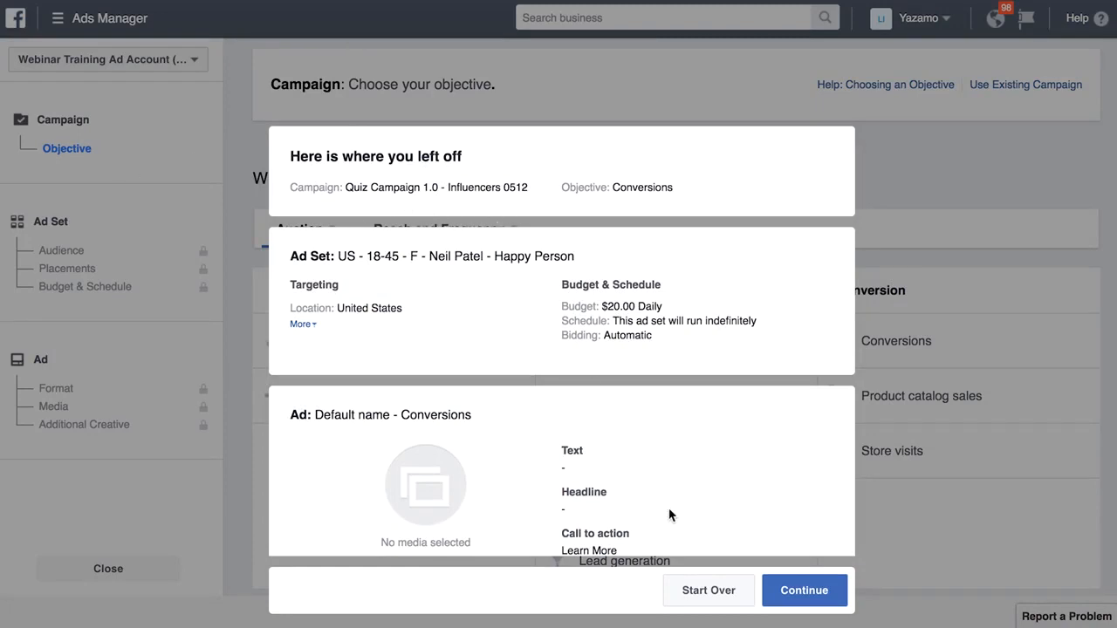
left_click(713, 593)
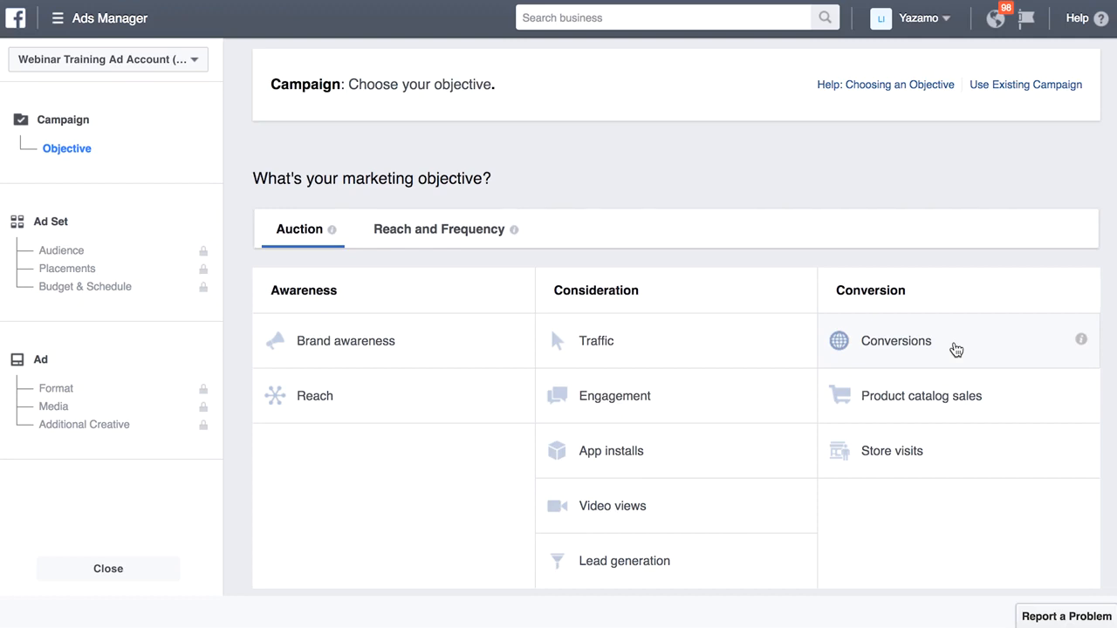
left_click(955, 349)
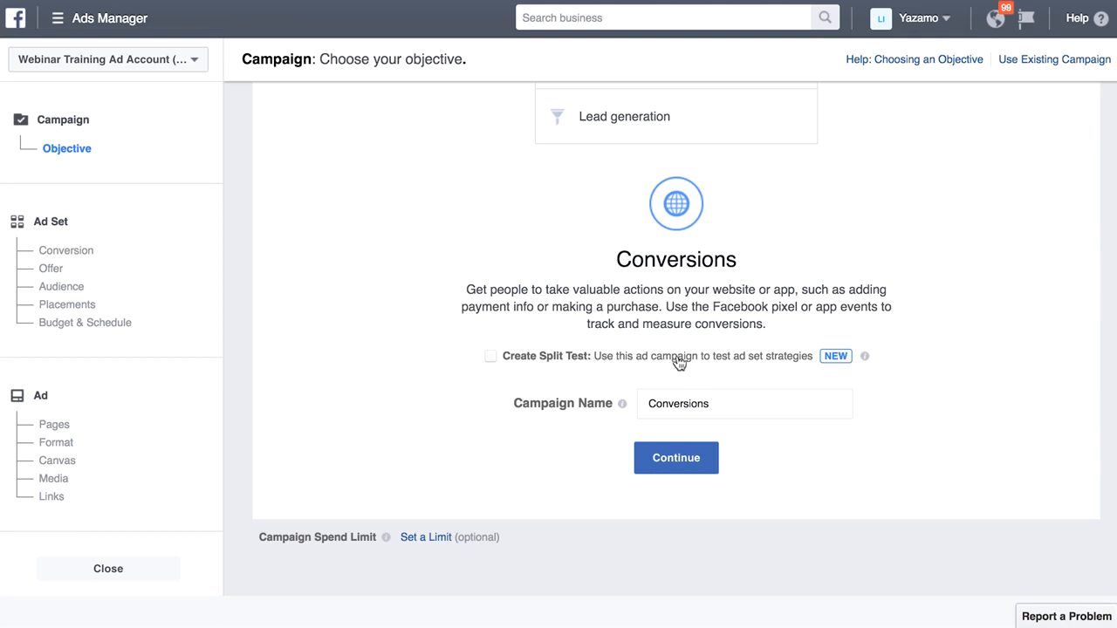
Name the campaign "quiz campaign 1.0 - adrenal - 0512" and continue to the ad set settings.
double_click(713, 400)
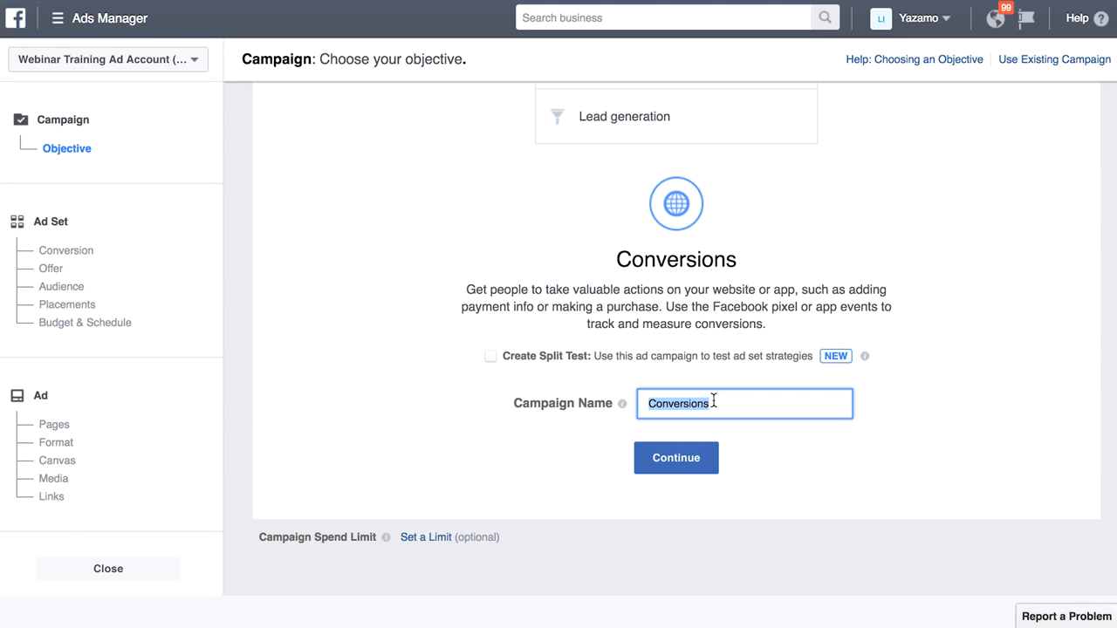
type("quiz campaign 1.0 -")
type("adrenal -")
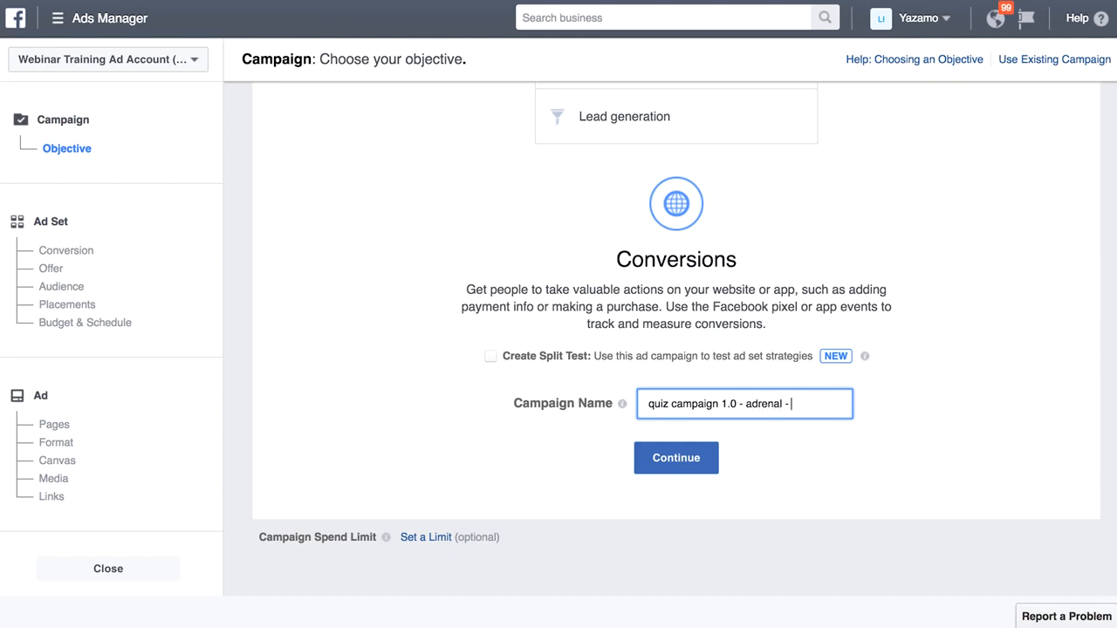
type(" 0512")
scroll(601, 498, "down", 1)
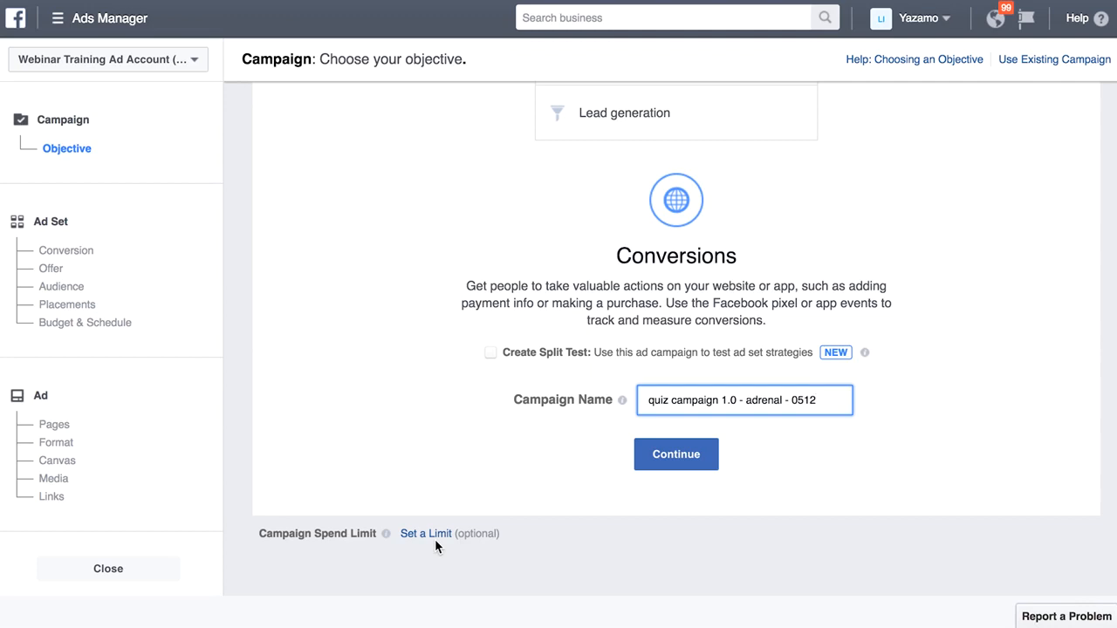
left_click(670, 462)
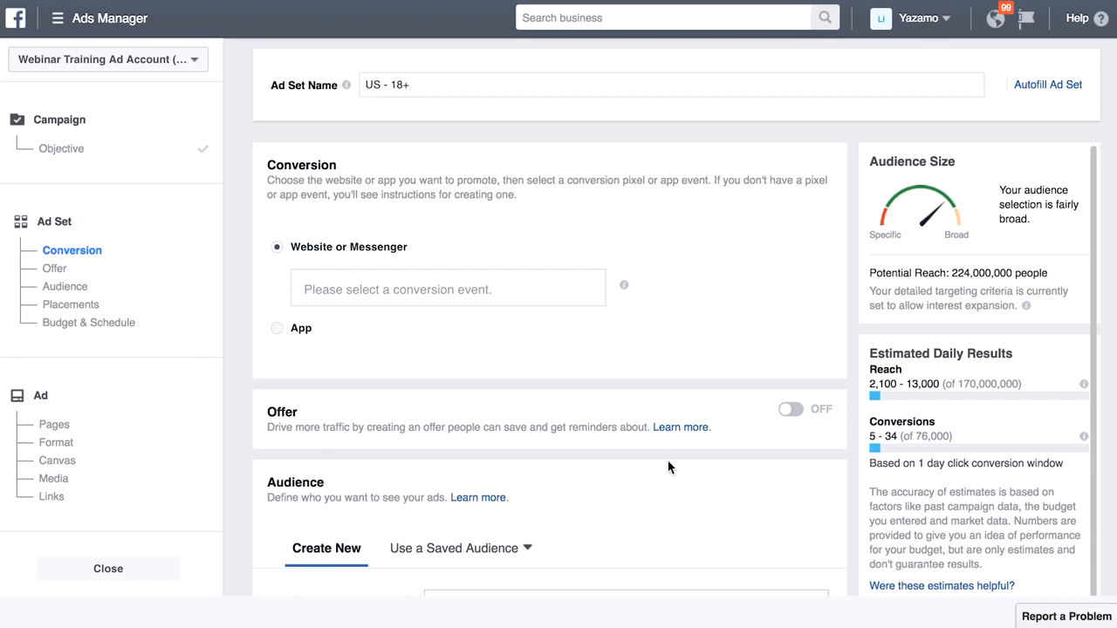
Rename the ad set as "US - 26-64 - F - adrenal - tired person".
left_click(435, 84)
key("BackSpace")
key("BackSpace")
key("BackSpace")
type("26-64 - F -")
type("adrenal")
type("- tired person")
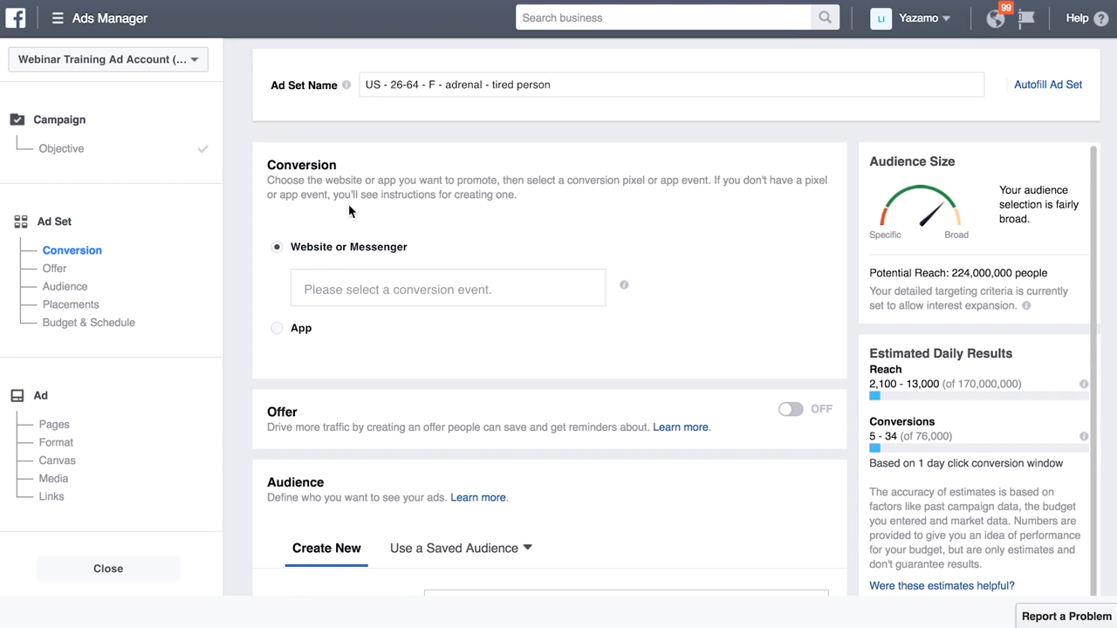
Choose "Adrenal fatigue quiz lead" as the ad set's website conversion event.
left_click(382, 294)
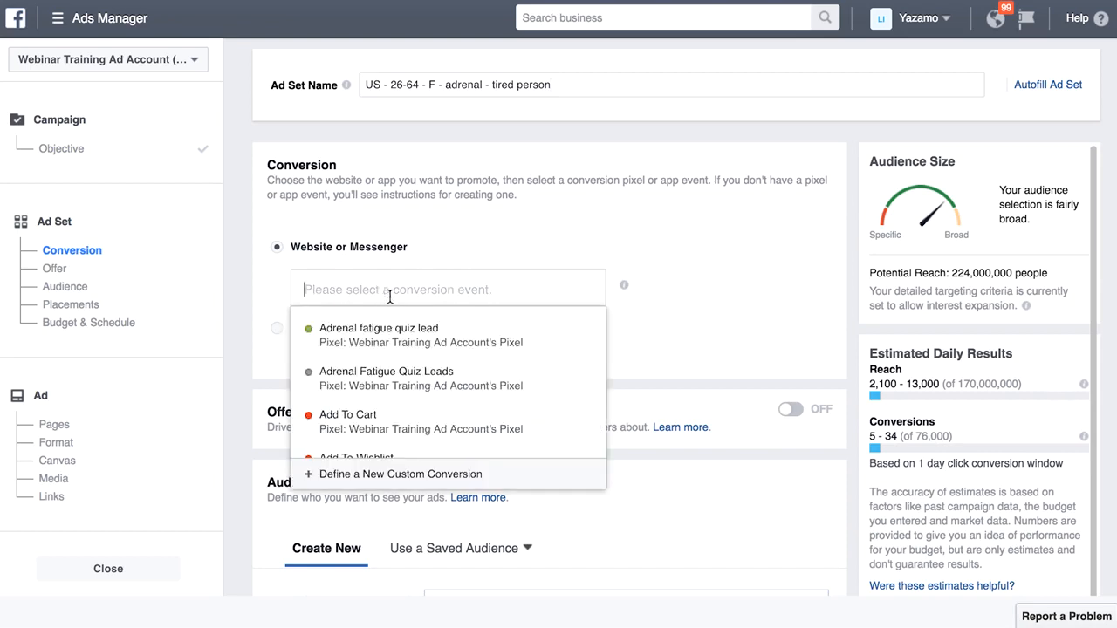
scroll(502, 404, "down", 5)
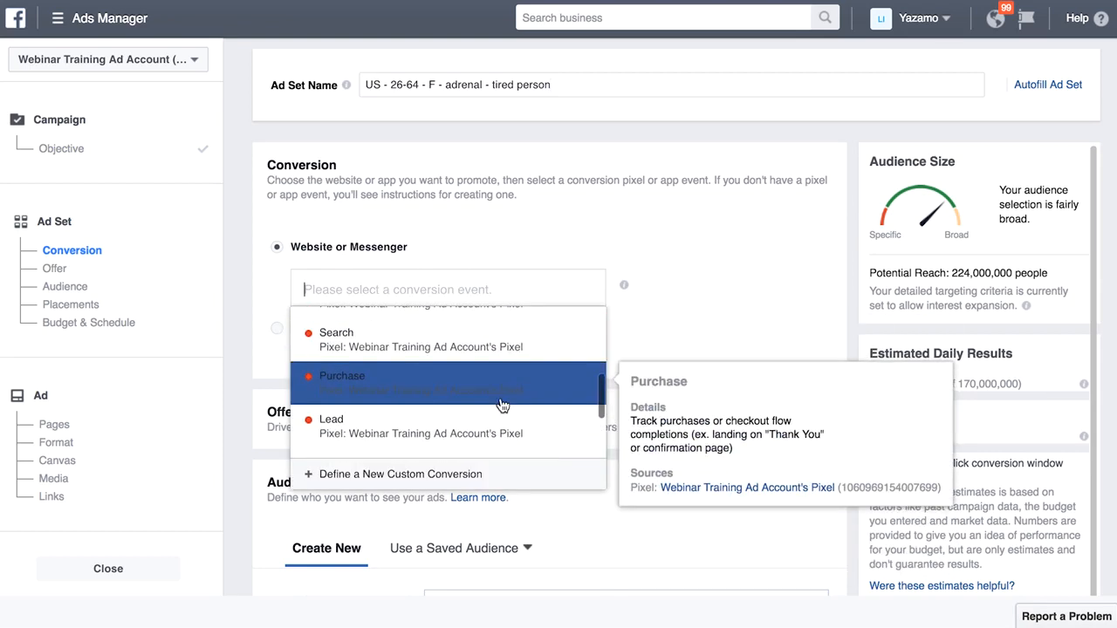
scroll(502, 404, "up", 5)
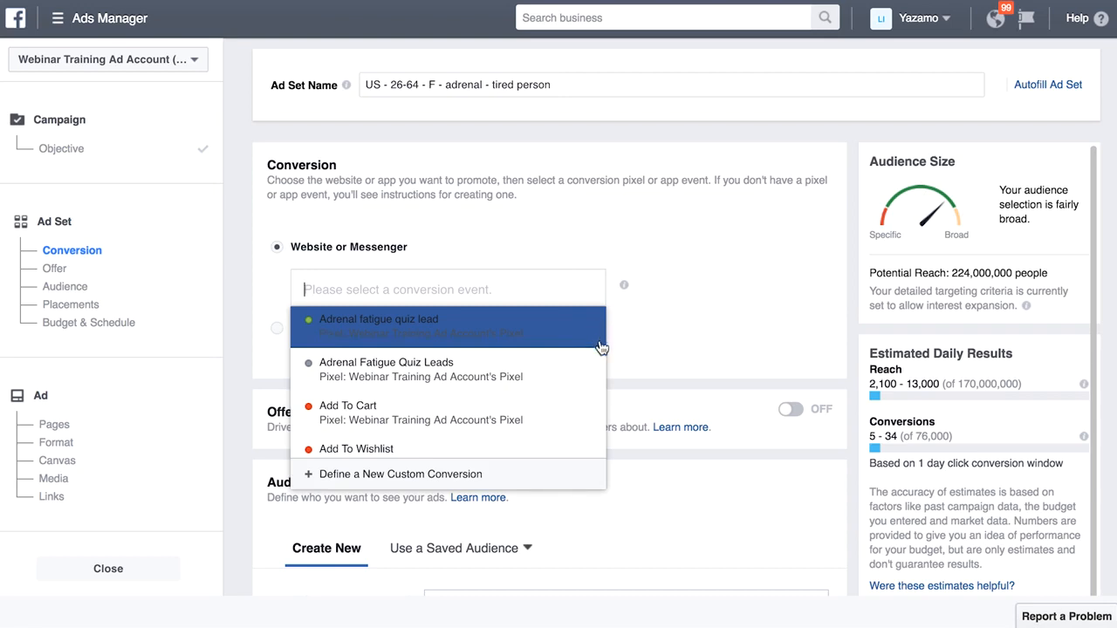
mouse_move(602, 356)
left_click(553, 331)
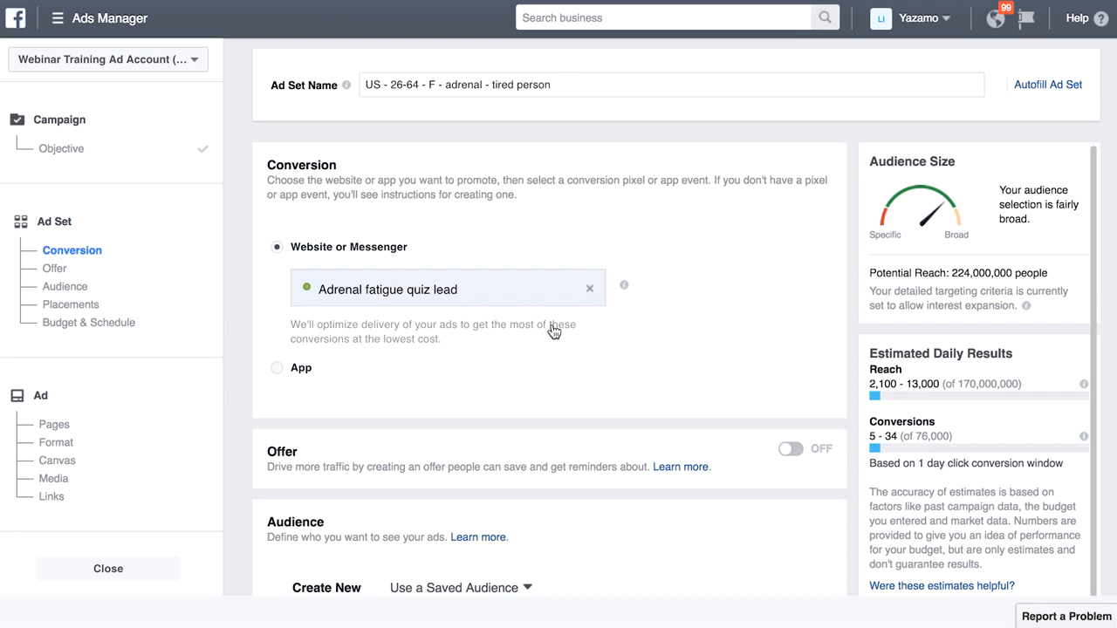
Try the saved Adrenal Fatigue audience for the ad set, and return to creating a new audience.
scroll(552, 331, "down", 3)
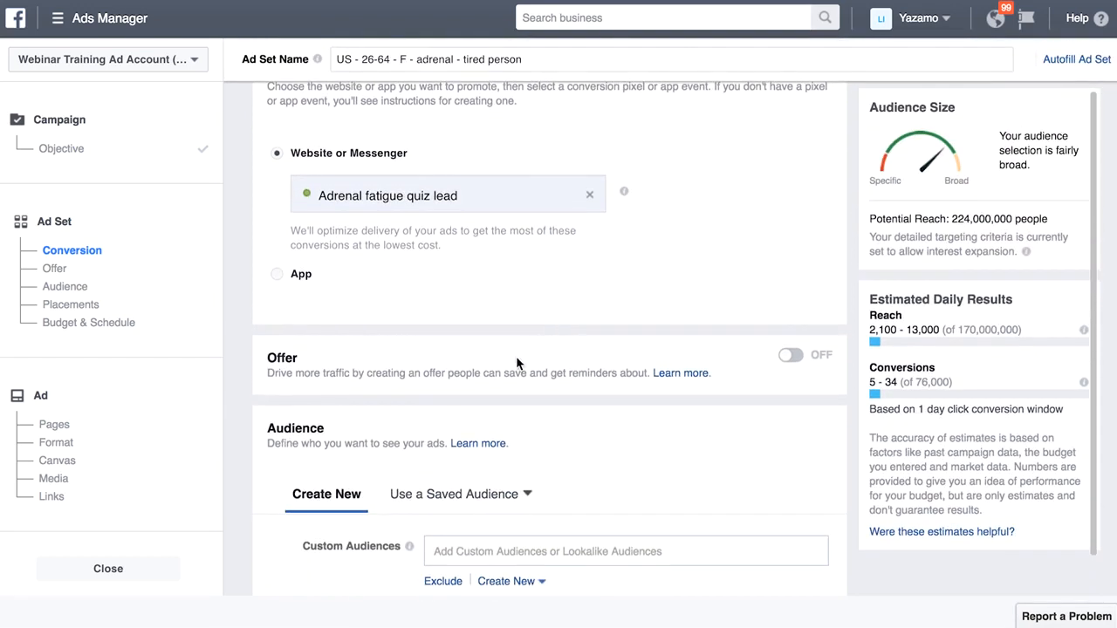
scroll(516, 356, "down", 1)
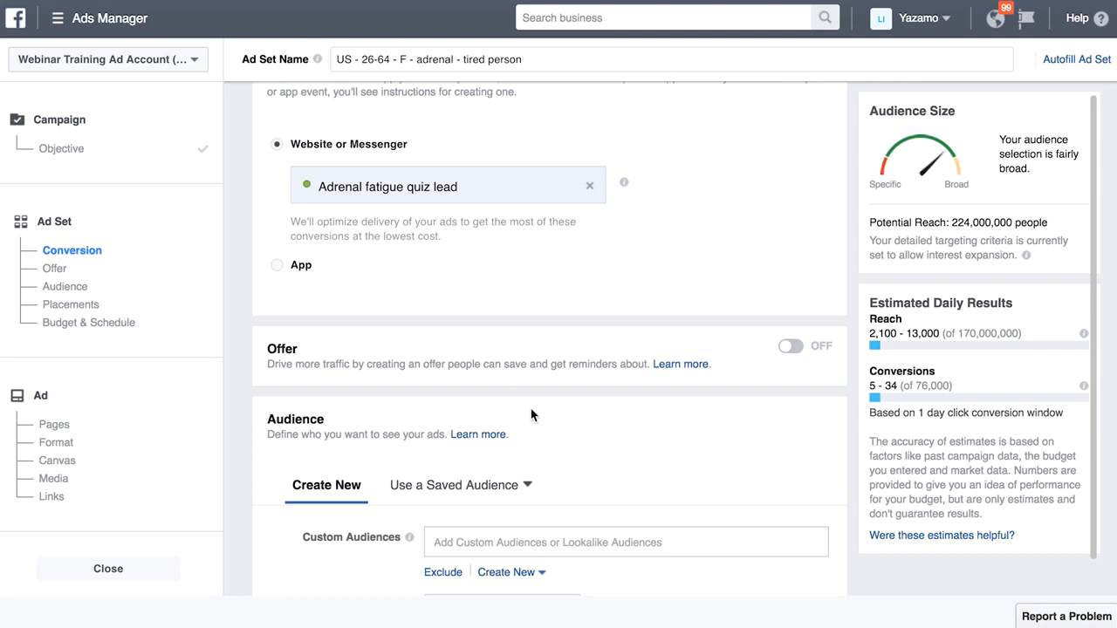
scroll(530, 406, "down", 3)
scroll(532, 417, "down", 1)
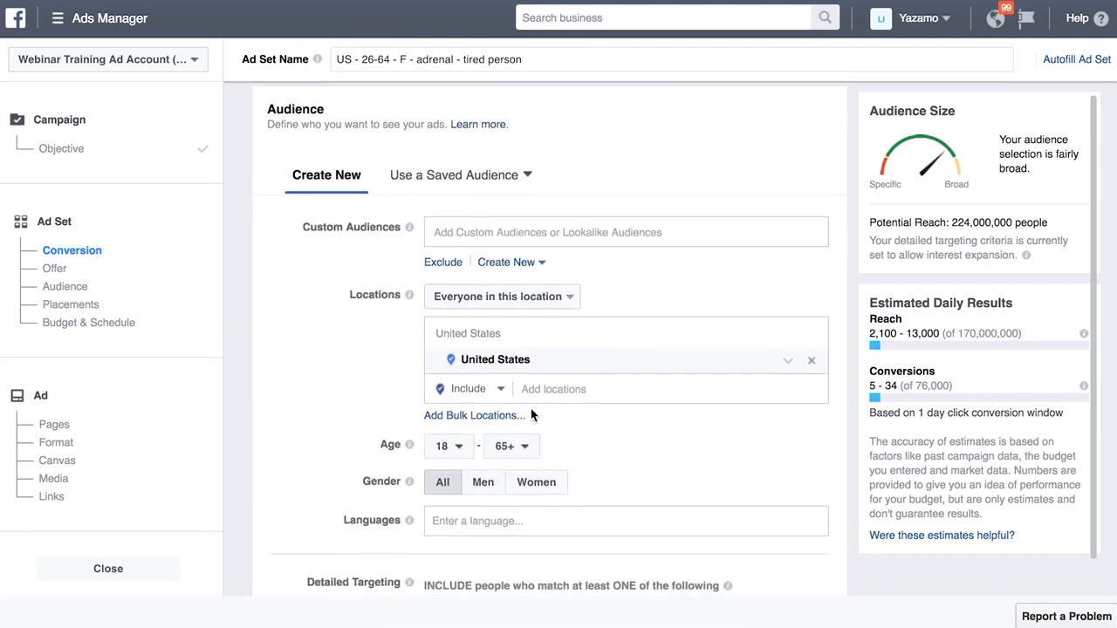
left_click(527, 179)
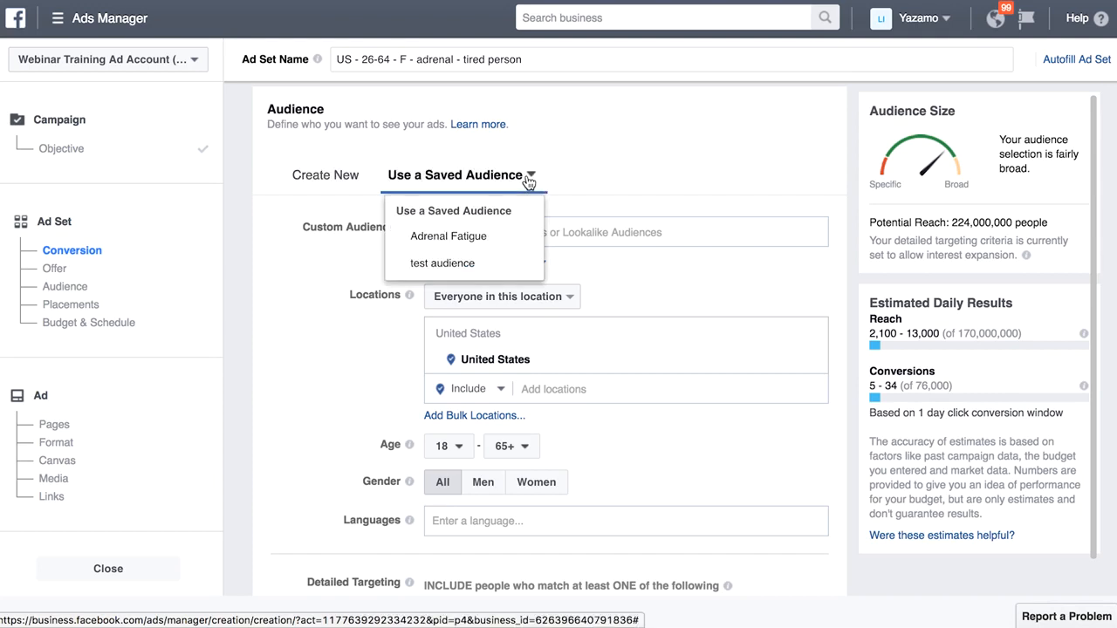
mouse_move(523, 237)
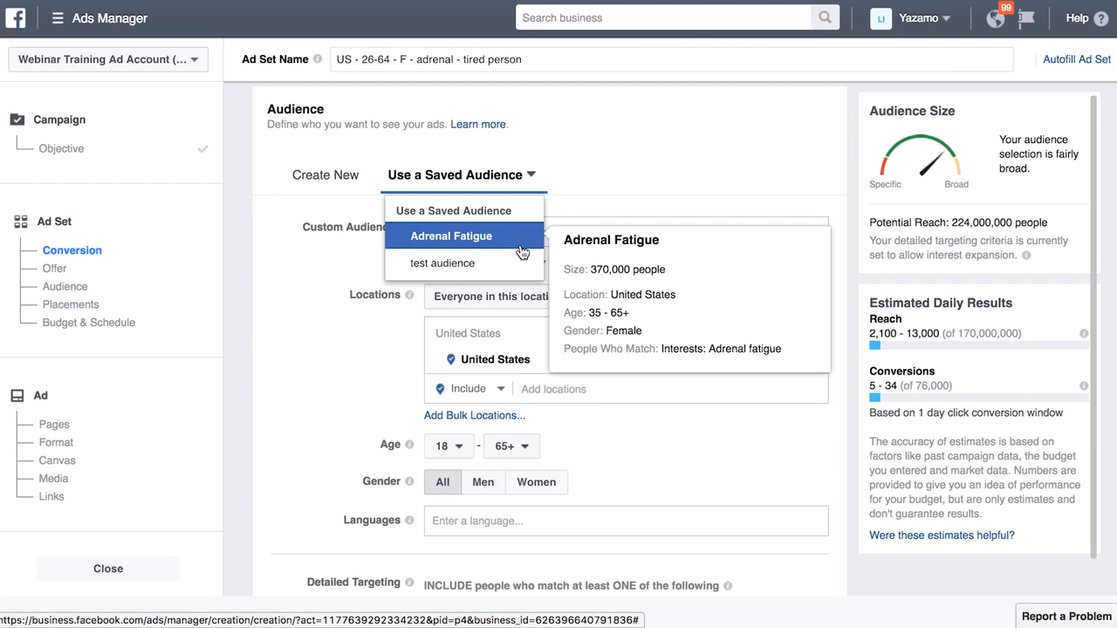
mouse_move(522, 266)
left_click(520, 242)
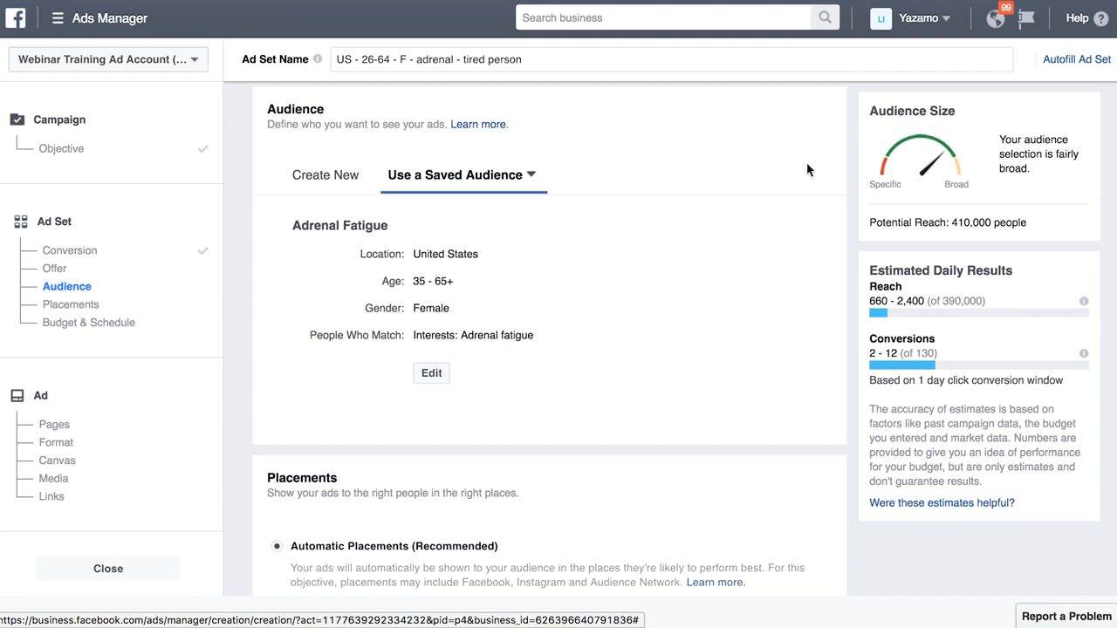
left_click(531, 176)
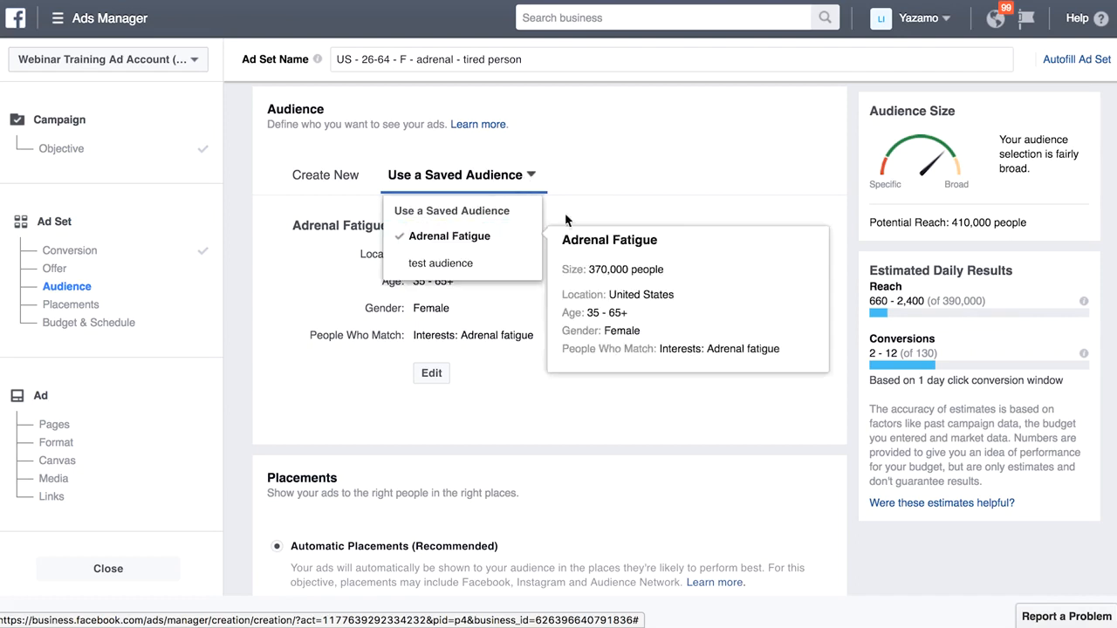
left_click(625, 171)
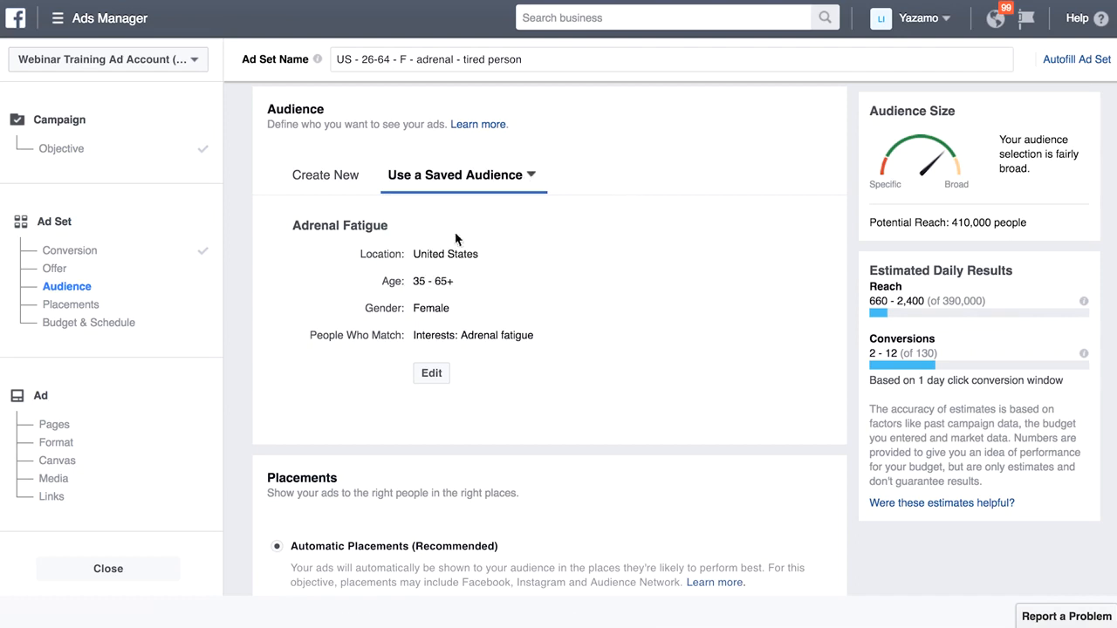
left_click(322, 179)
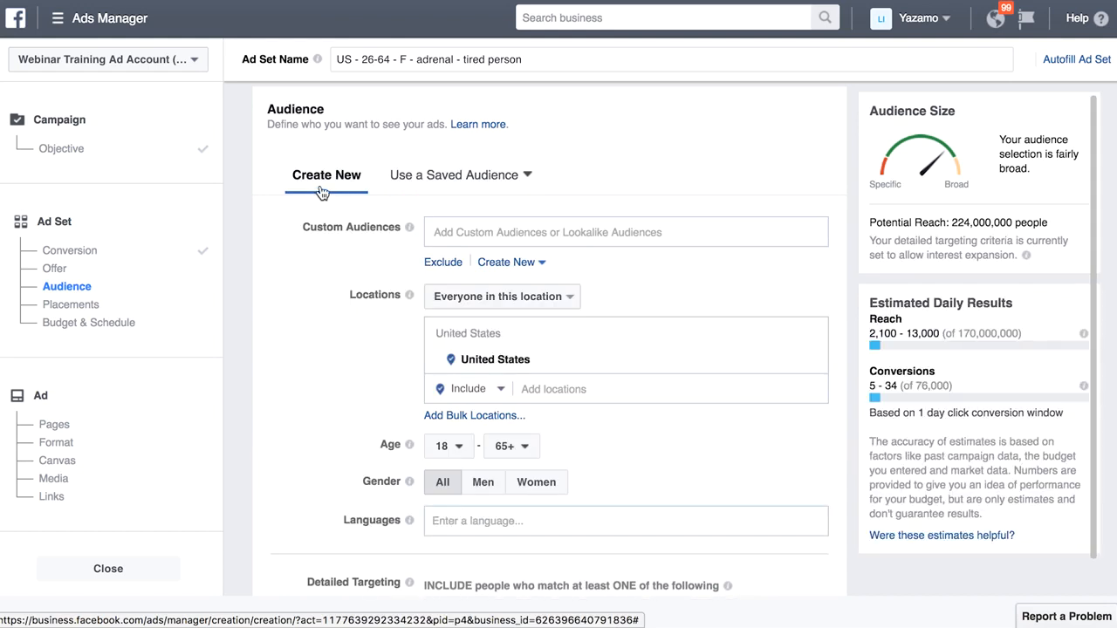
Review the custom and lookalike audiences available for the new audience without adding any.
left_click(510, 228)
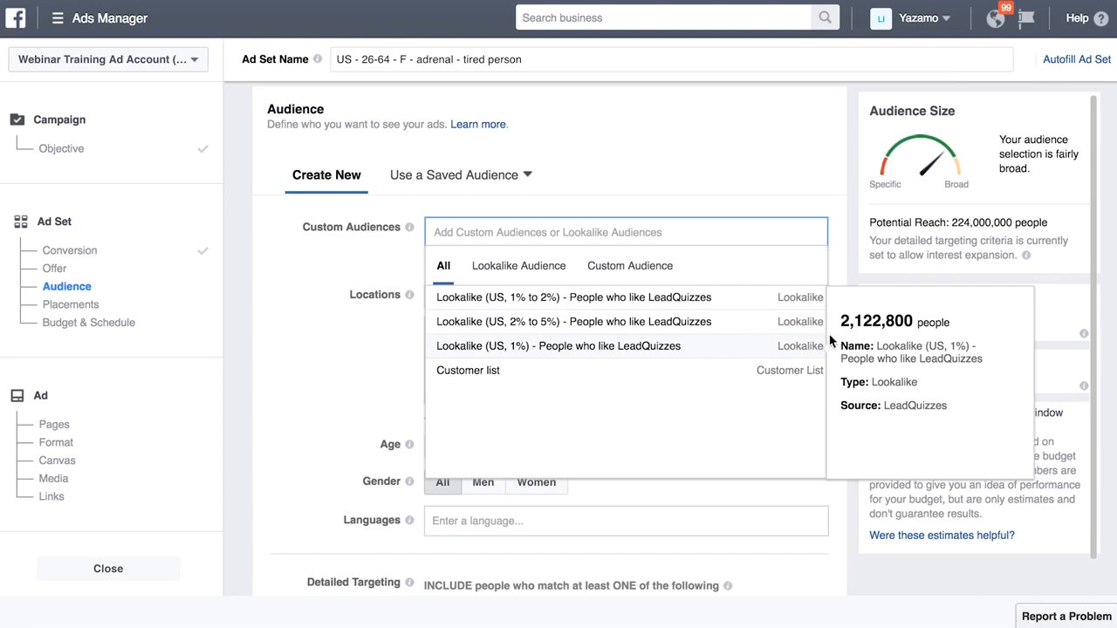
left_click(749, 211)
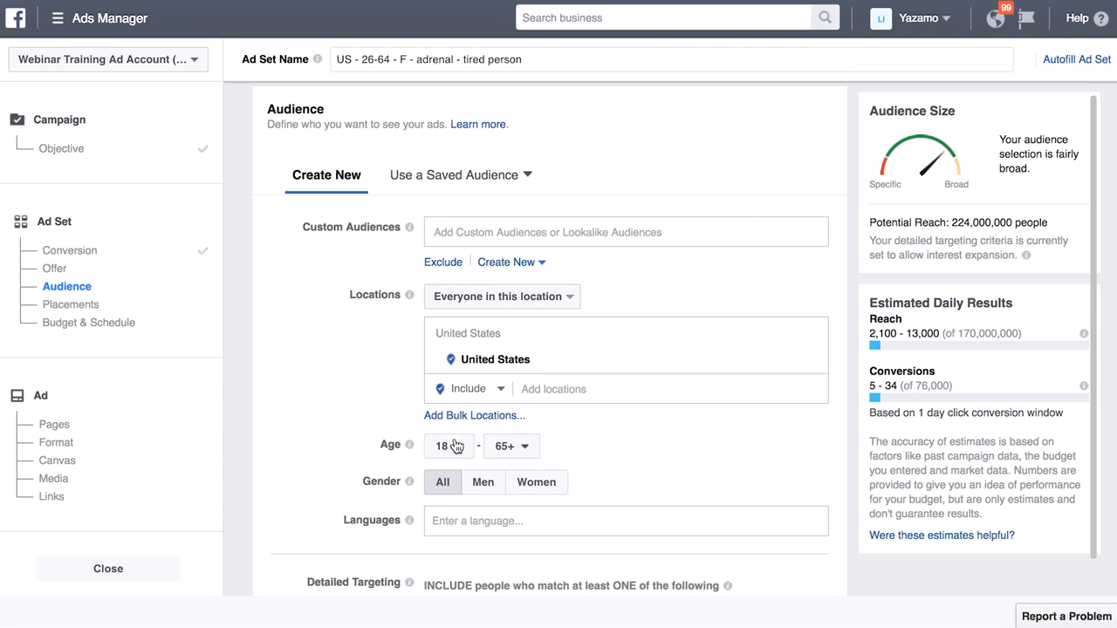
mouse_move(412, 224)
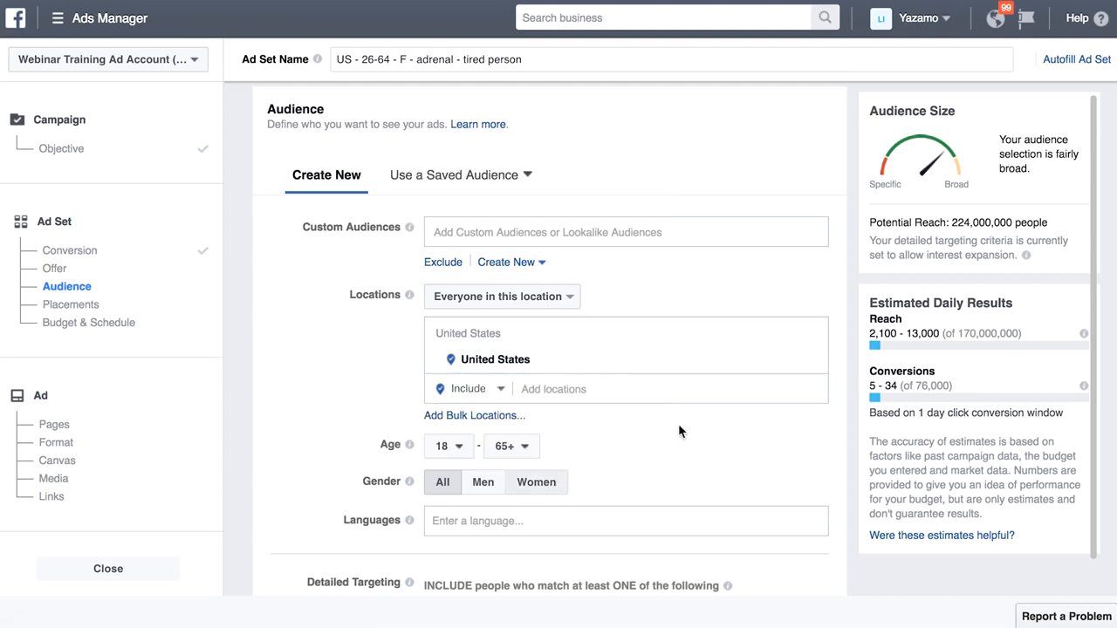
Set the new audience's age range to 26-64 and its gender to Women.
scroll(745, 444, "down", 1)
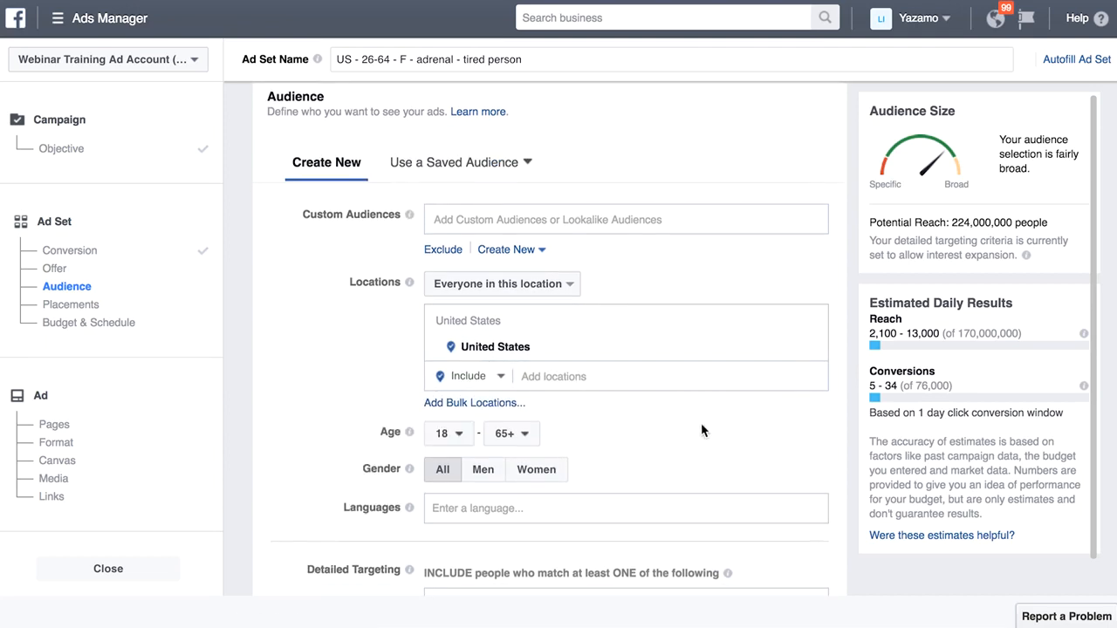
left_click(447, 436)
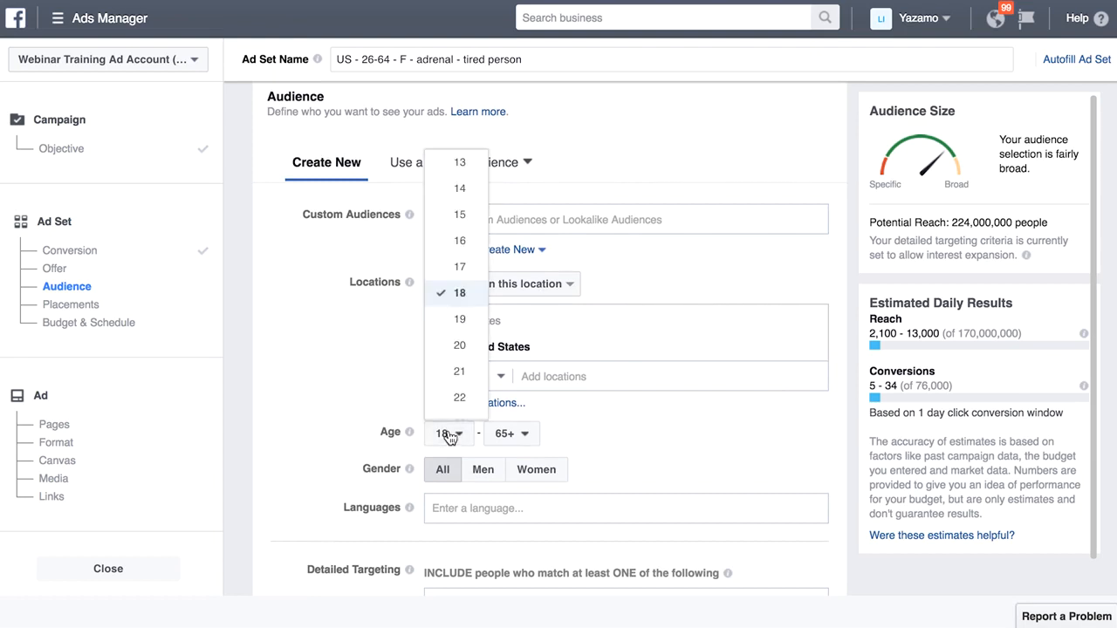
scroll(447, 367, "down", 3)
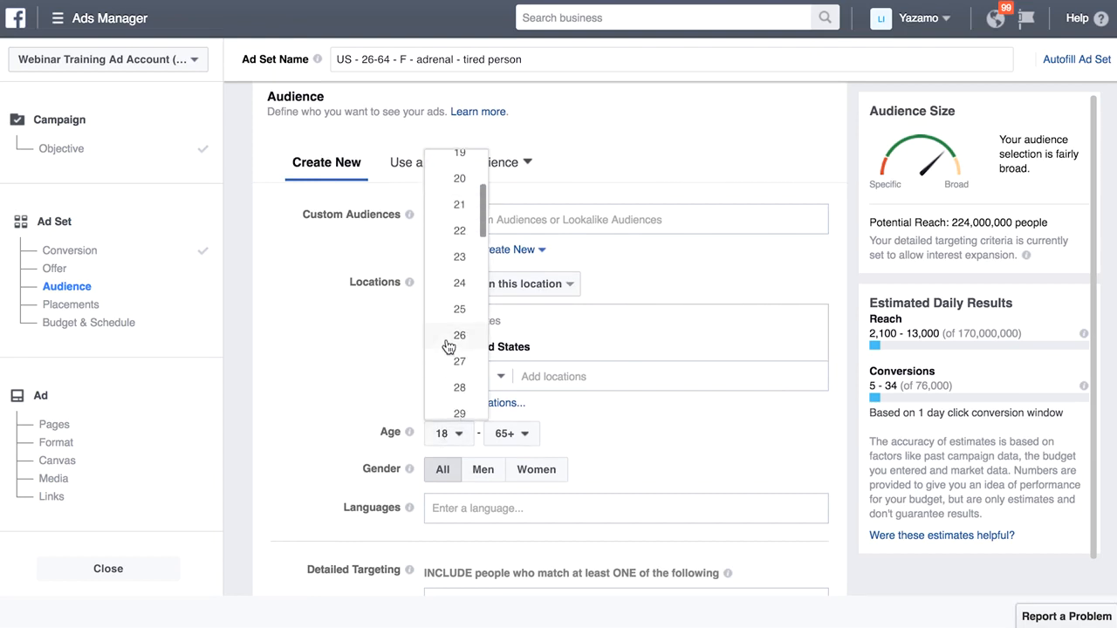
left_click(460, 337)
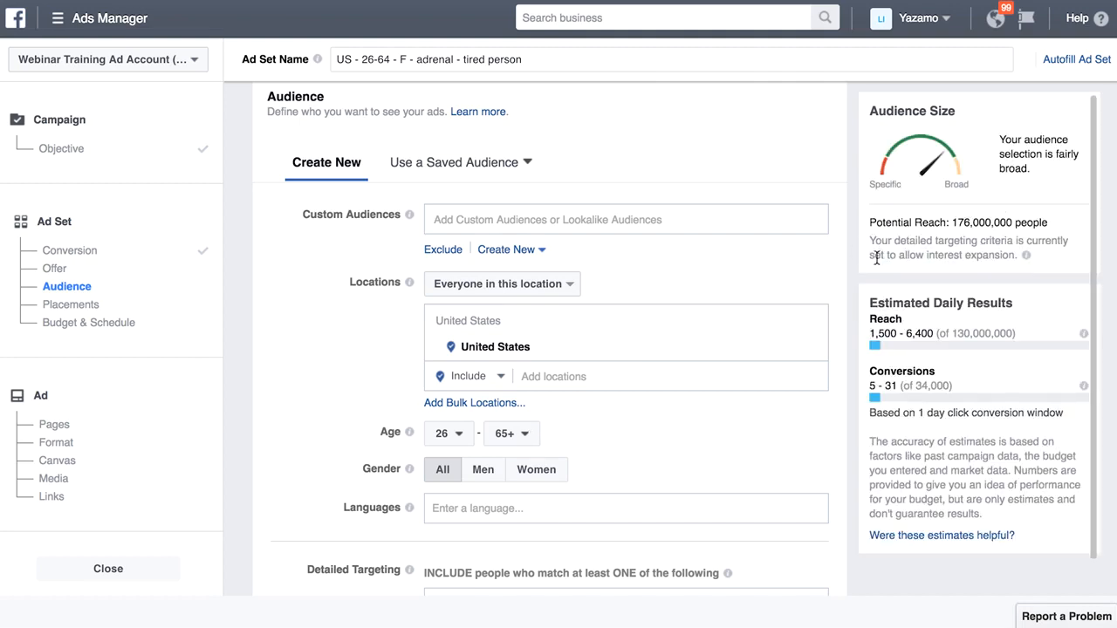
left_click(524, 436)
left_click(519, 383)
left_click(541, 469)
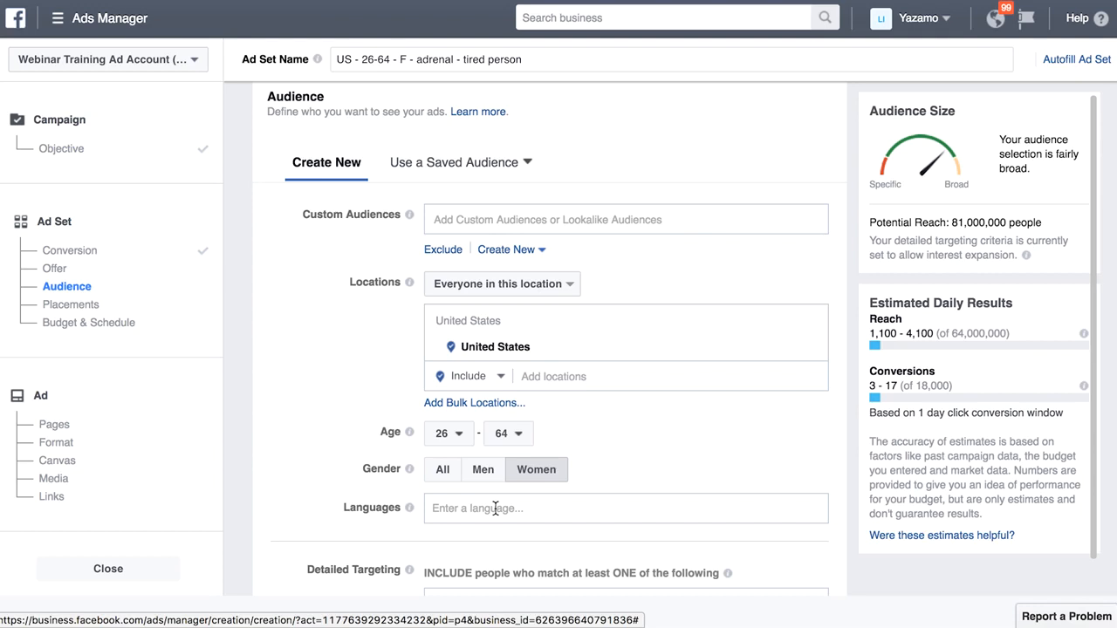
Search detailed targeting for "adrenal" and include the Adrenal fatigue interest in the new audience.
scroll(531, 455, "down", 3)
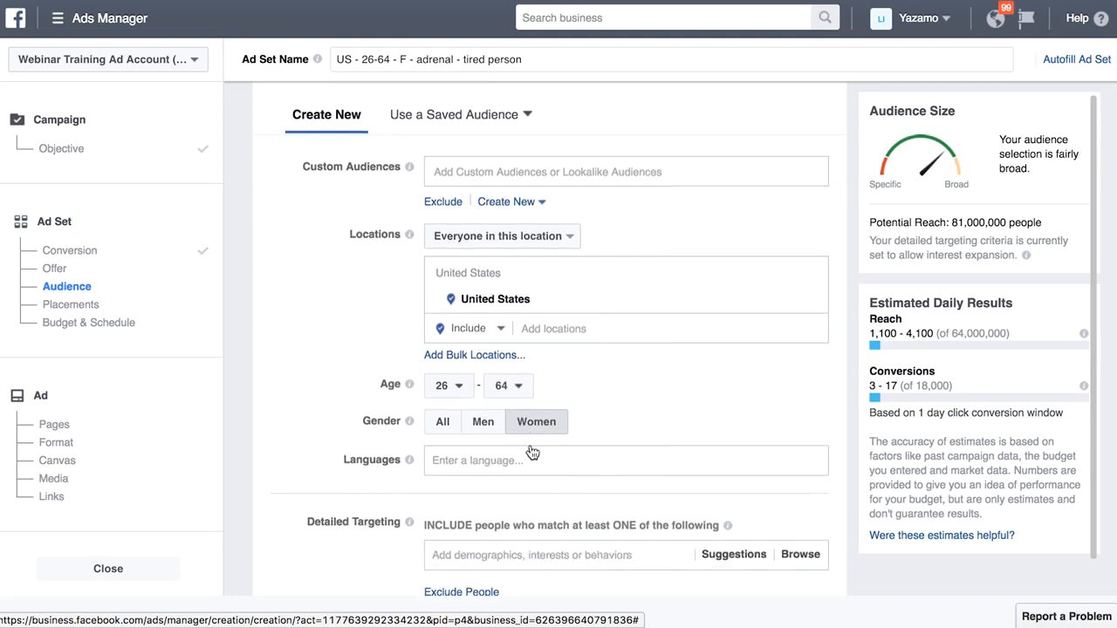
scroll(527, 485, "down", 1)
scroll(529, 485, "up", 1)
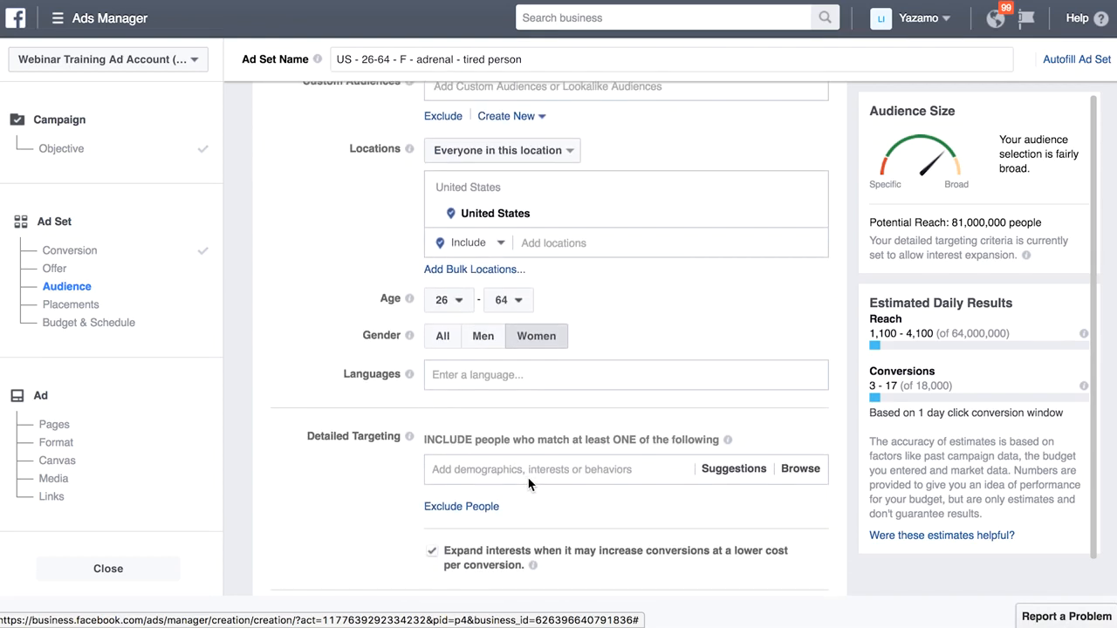
left_click(458, 472)
type("ad")
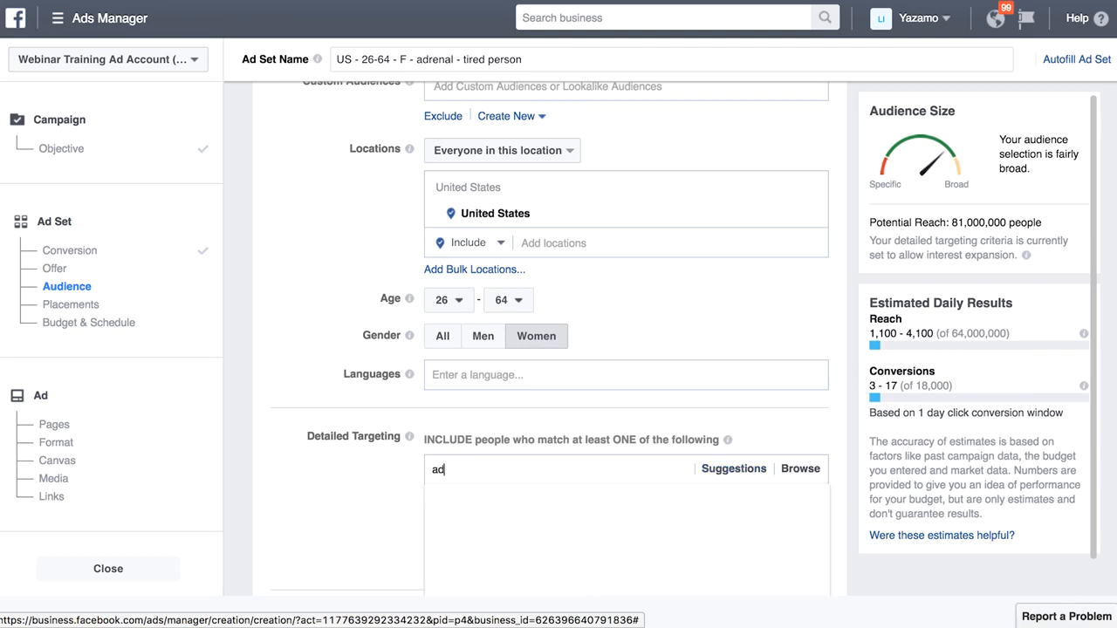
type("renal")
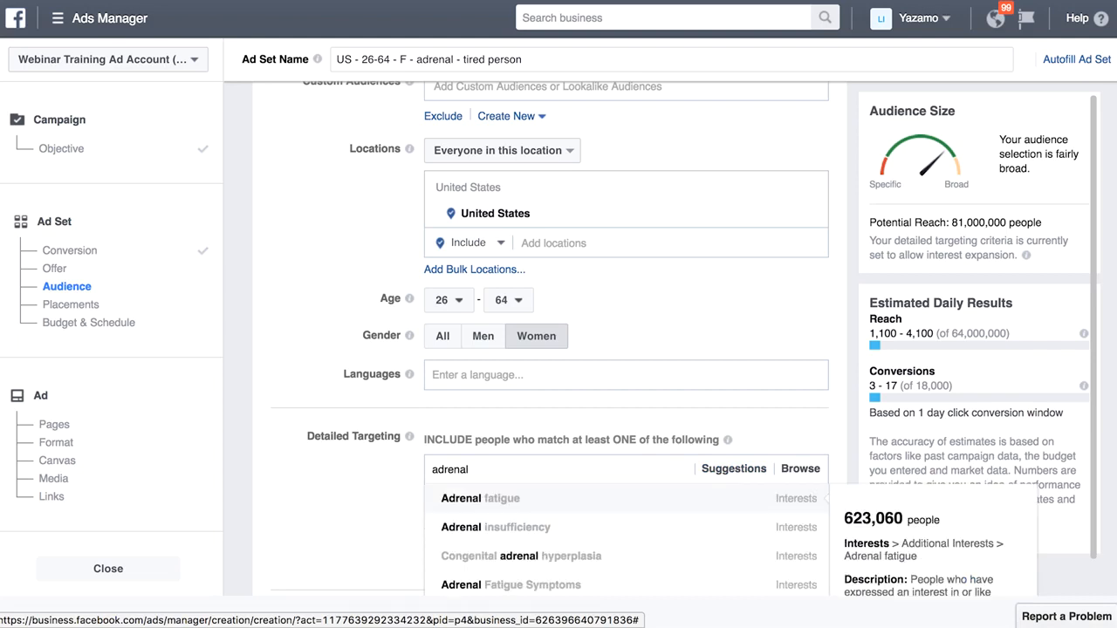
scroll(475, 565, "down", 2)
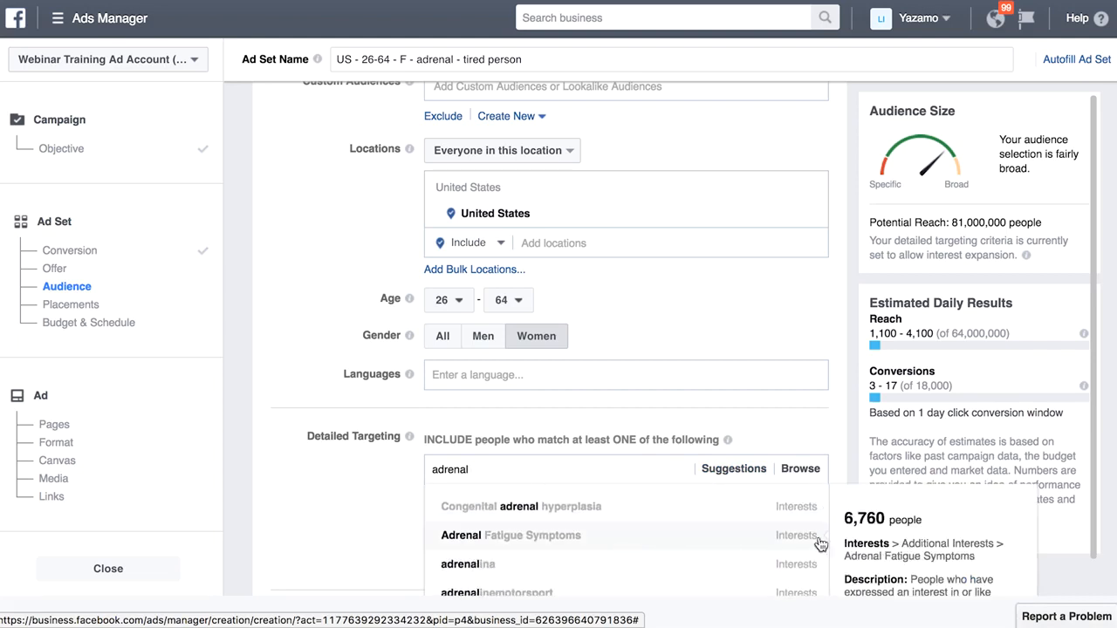
scroll(689, 519, "up", 1)
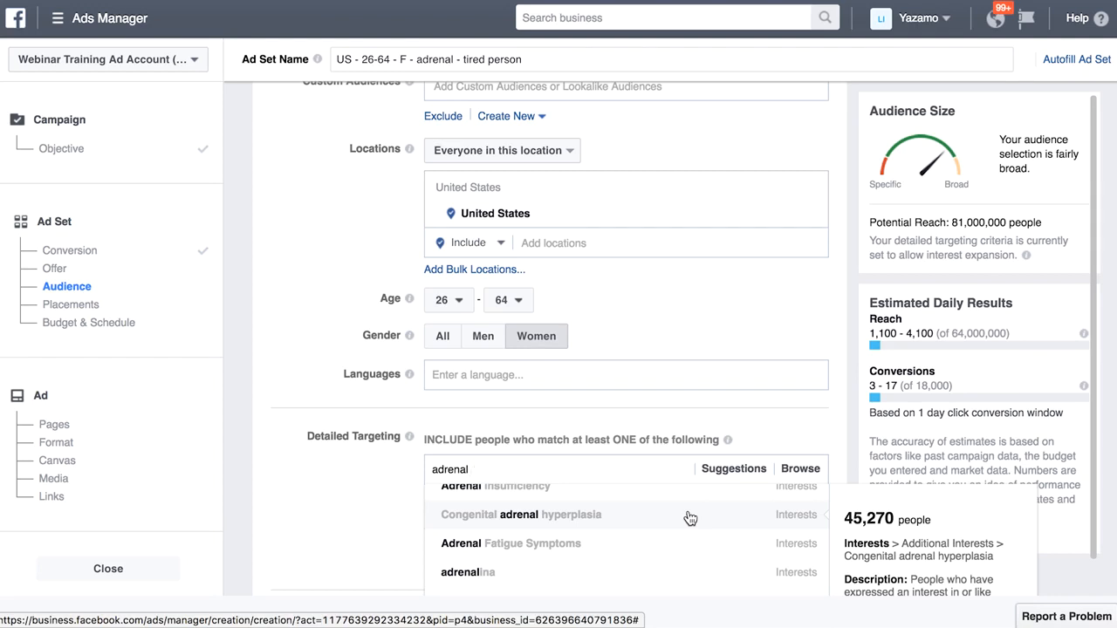
scroll(689, 518, "up", 4)
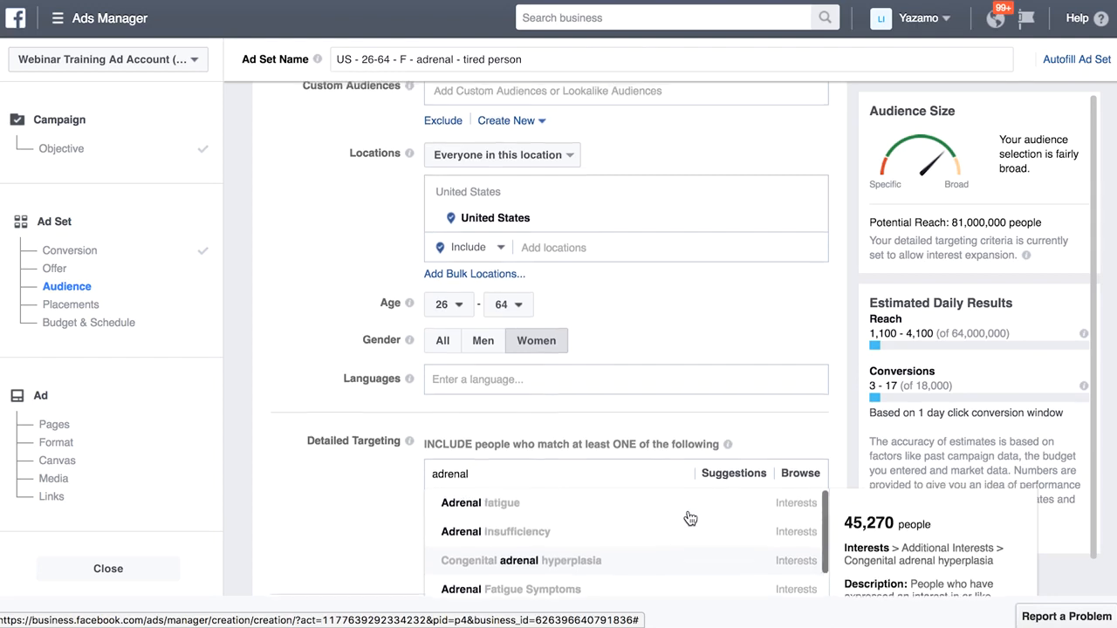
left_click(563, 544)
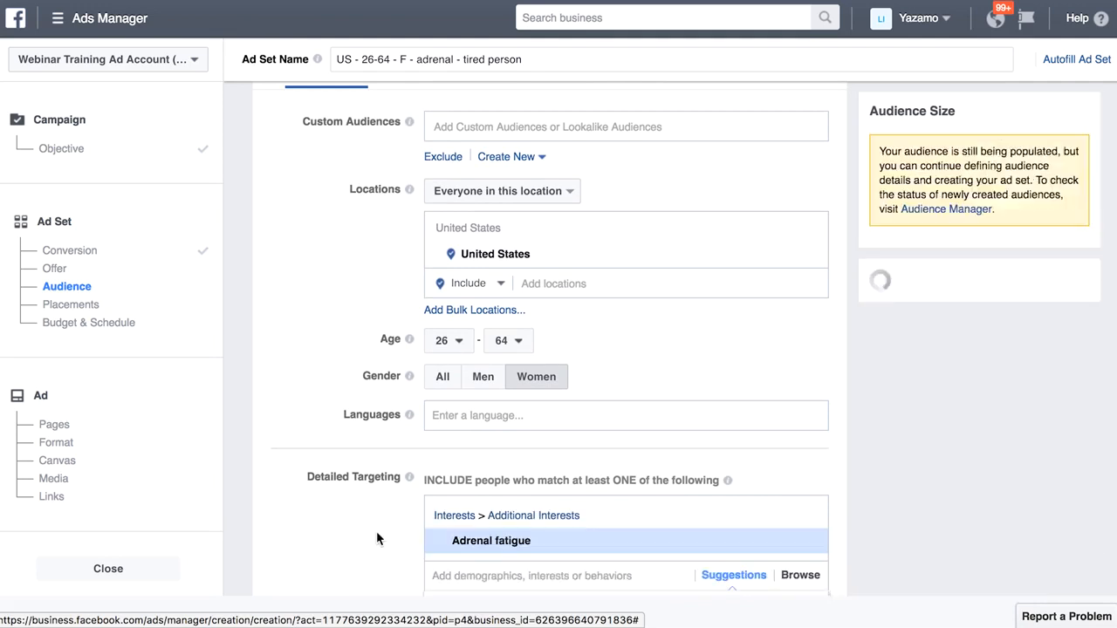
scroll(376, 531, "down", 3)
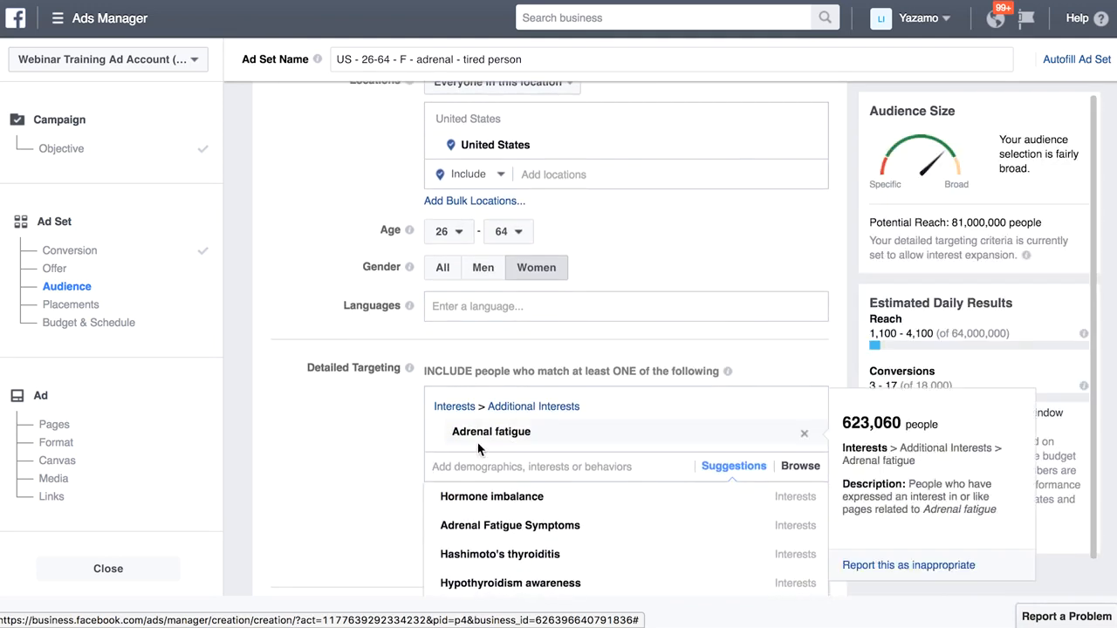
left_click(355, 448)
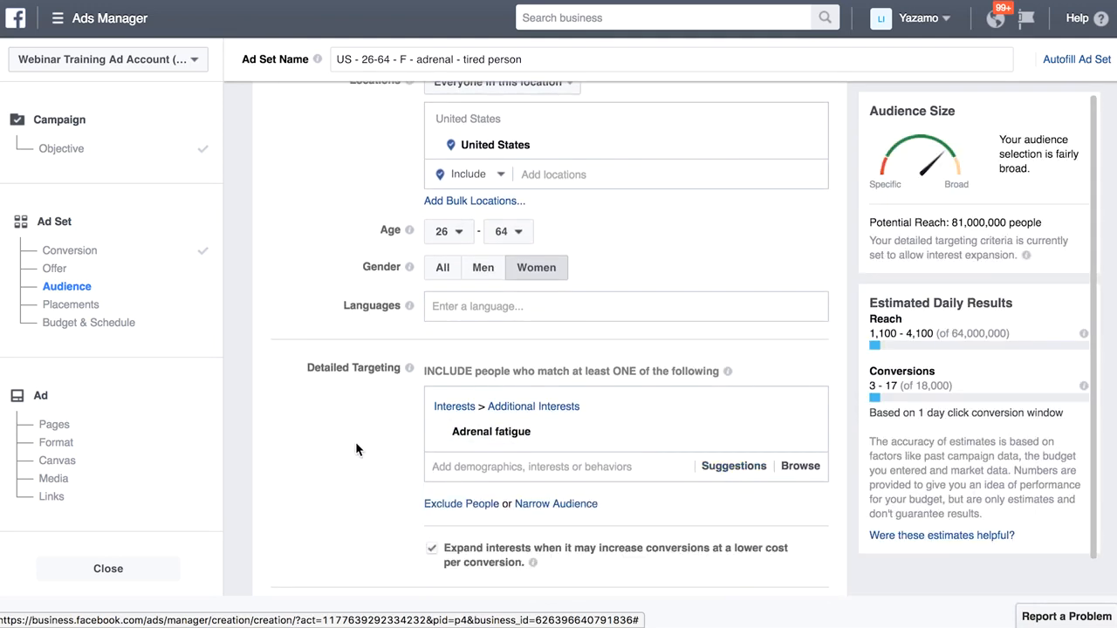
Try the suggested Women's health interest in detailed targeting, and remove it again.
left_click(477, 468)
scroll(471, 515, "down", 3)
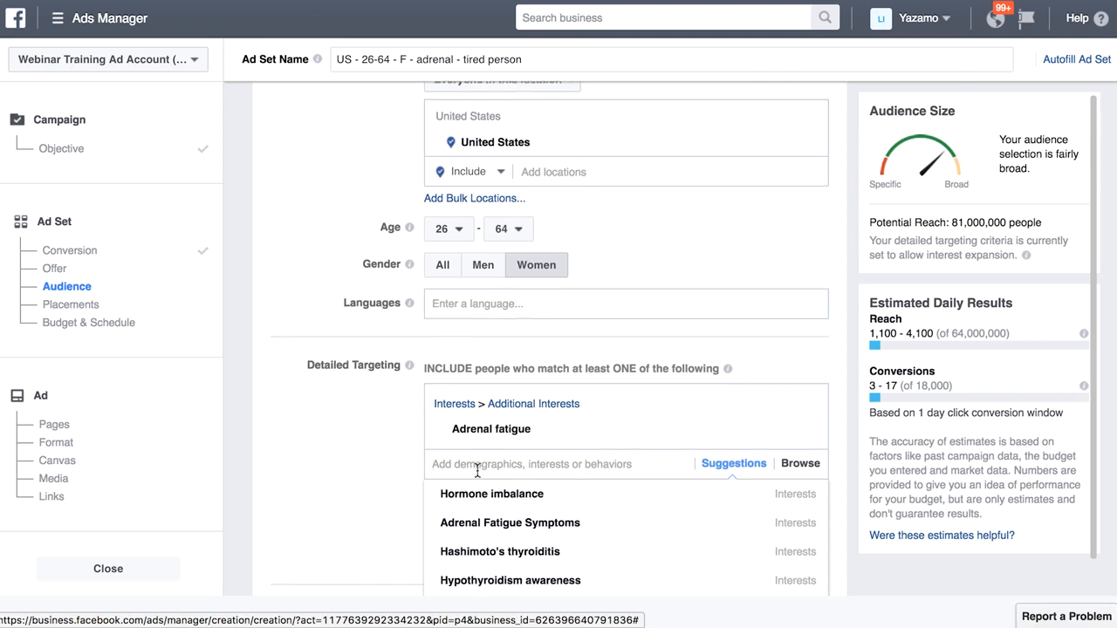
left_click(465, 544)
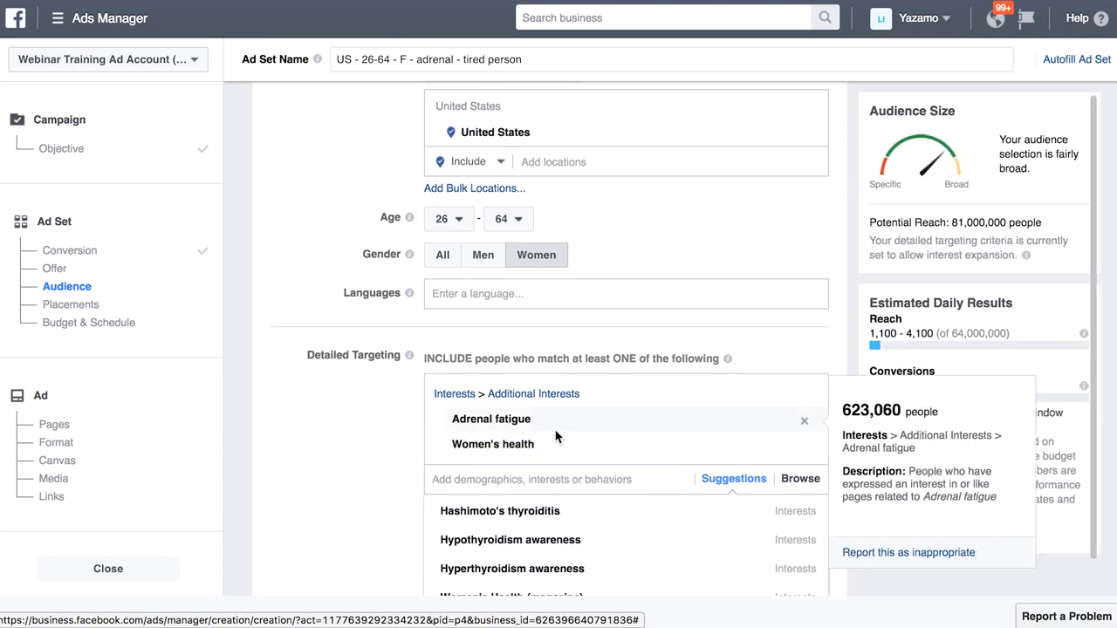
mouse_move(567, 455)
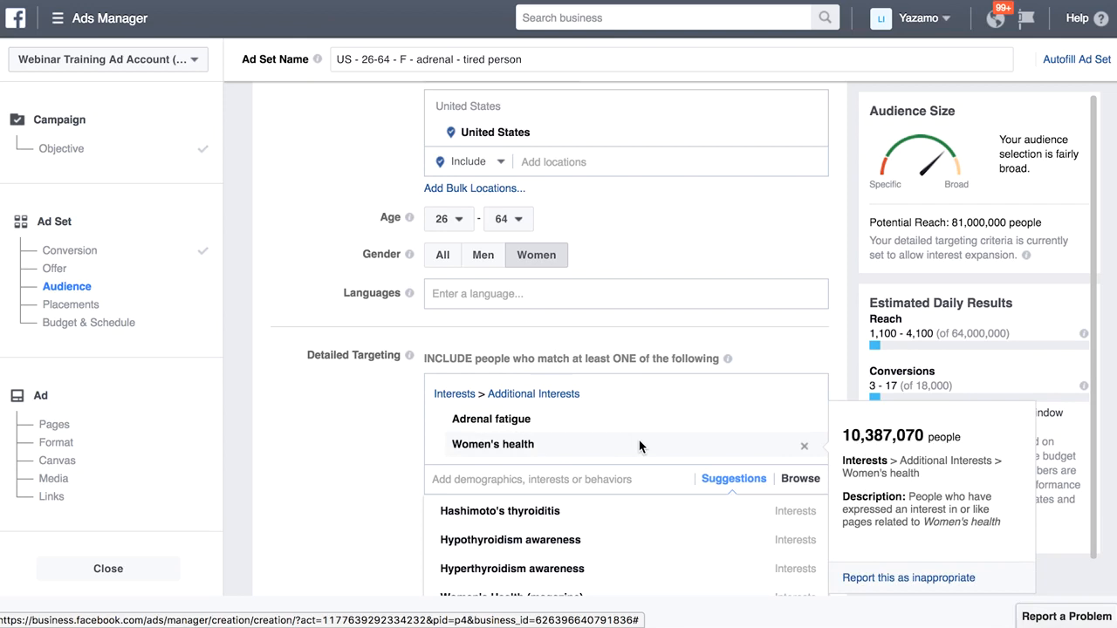
left_click(805, 448)
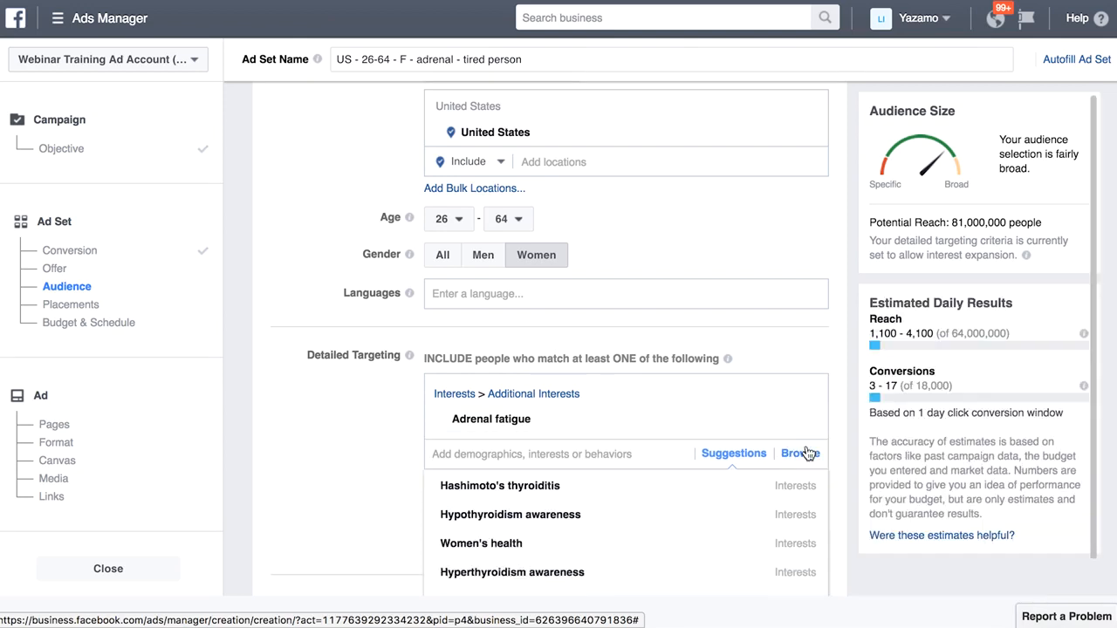
Search detailed targeting for "adrenal" again and include the Adrenal insufficiency and Adrenal Fatigue Symptoms interests.
left_click(494, 452)
type("adrenal")
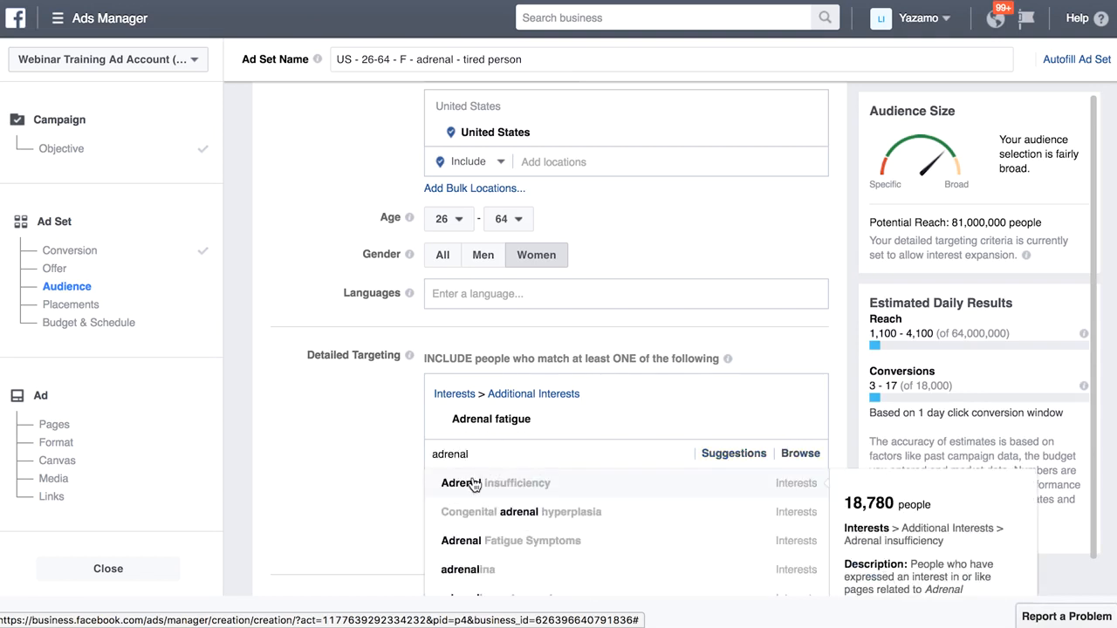
left_click(472, 485)
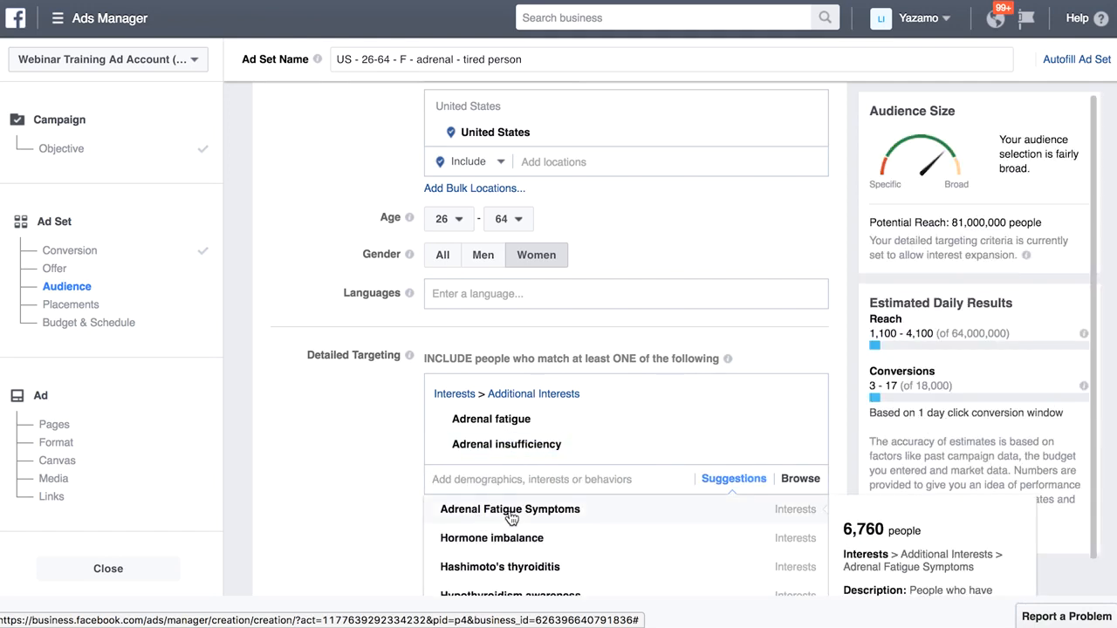
left_click(512, 510)
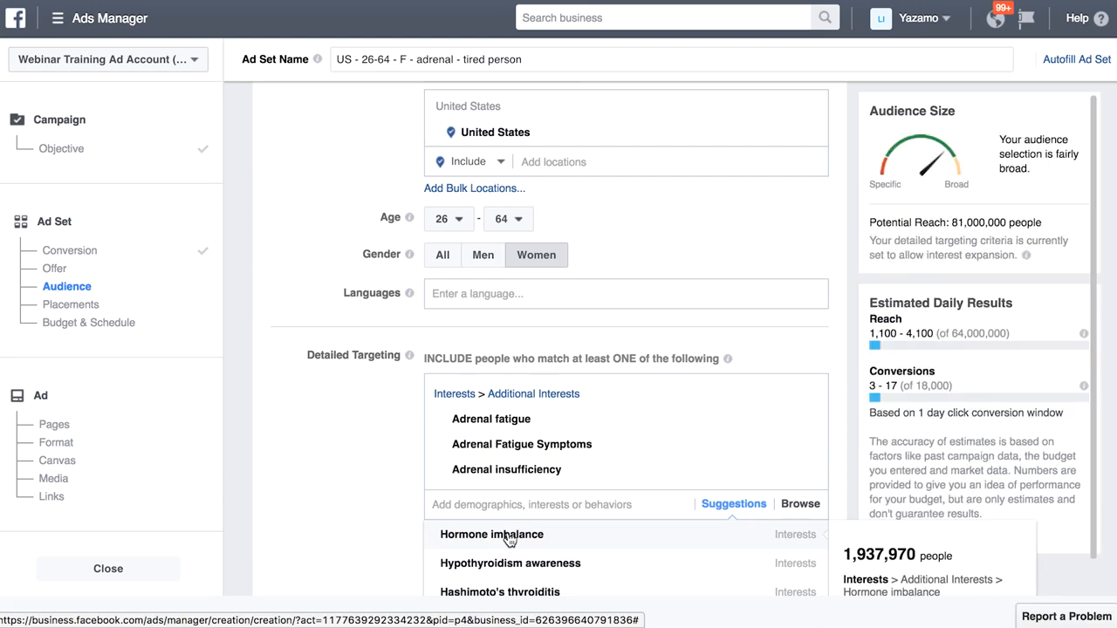
left_click(381, 479)
Turn off expanding interests for lower-cost conversions, and leave the audience without any connection type.
scroll(390, 498, "down", 2)
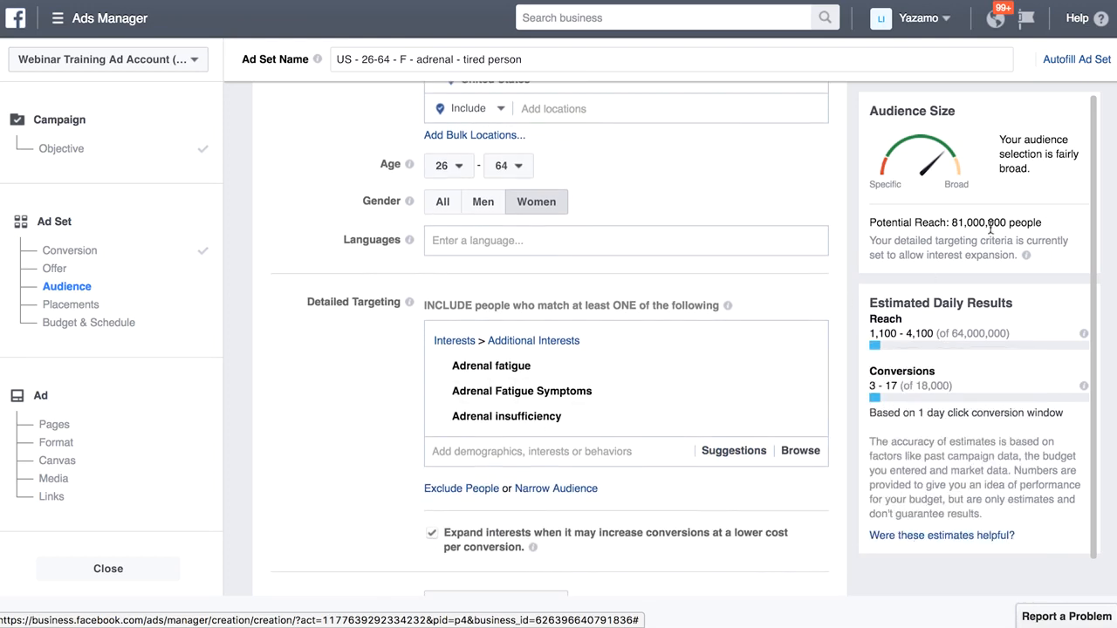
left_click(432, 535)
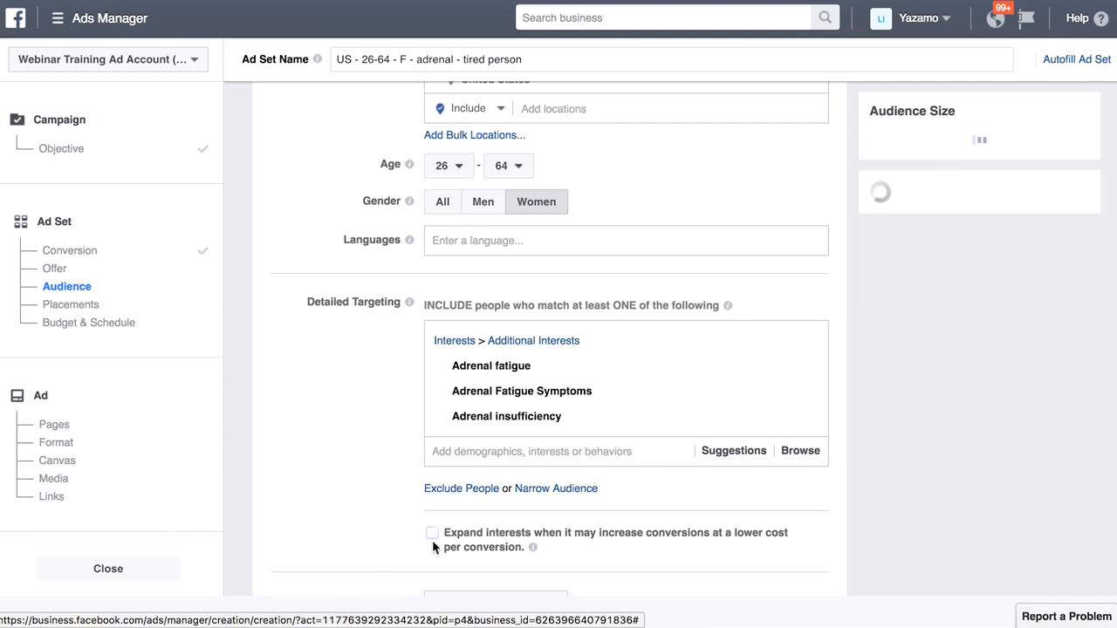
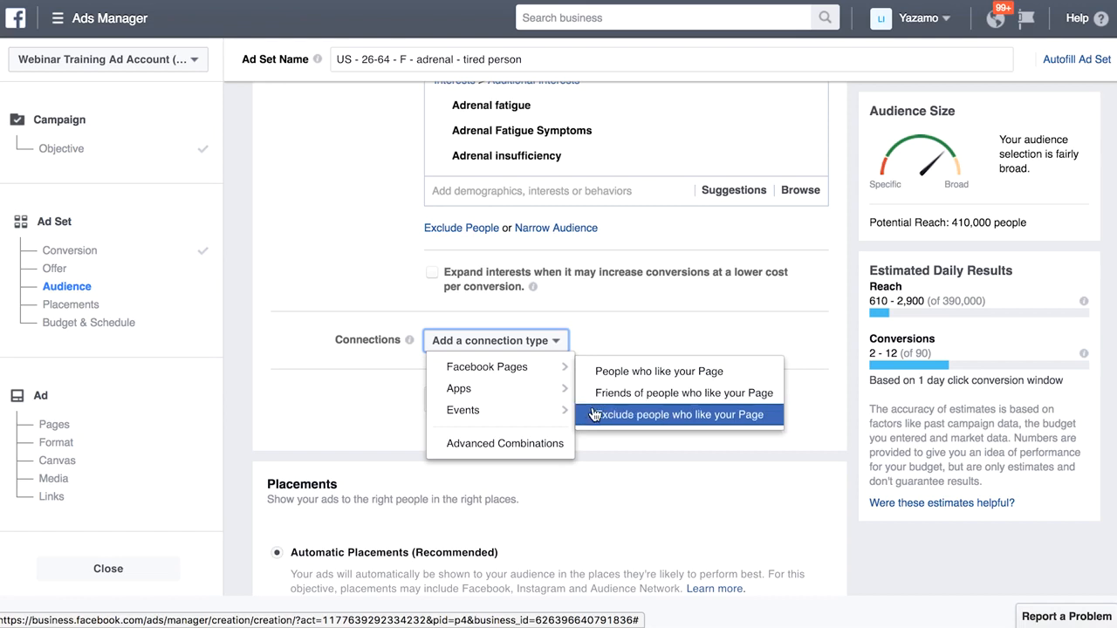
left_click(328, 384)
Switch the ad set from automatic to edited placements and exclude Instant Articles from the Facebook placements.
scroll(369, 433, "down", 5)
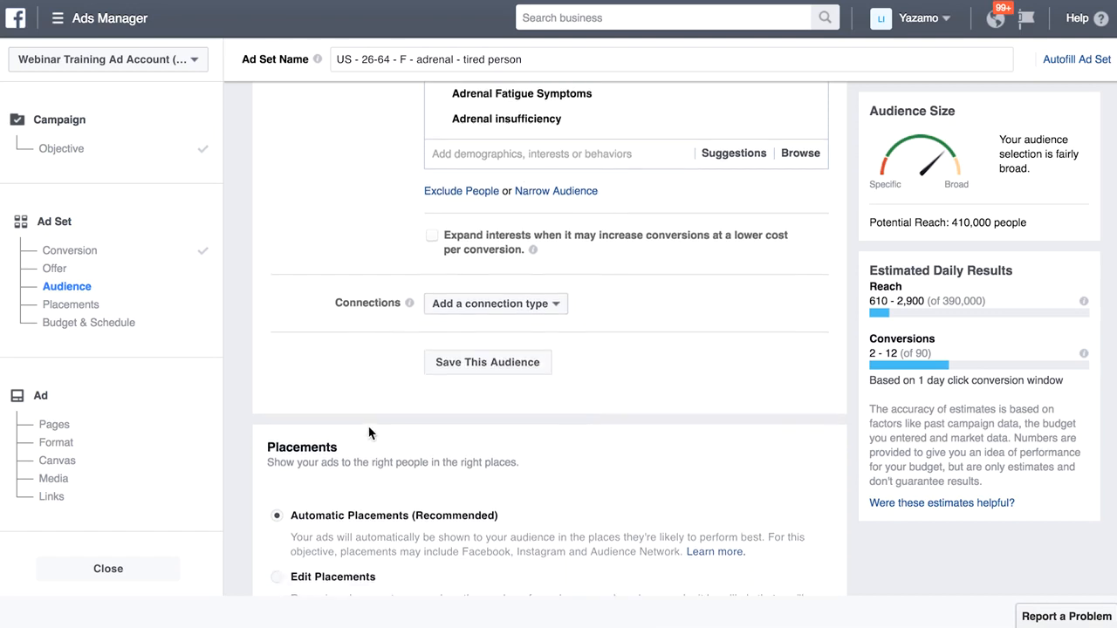
scroll(370, 432, "down", 1)
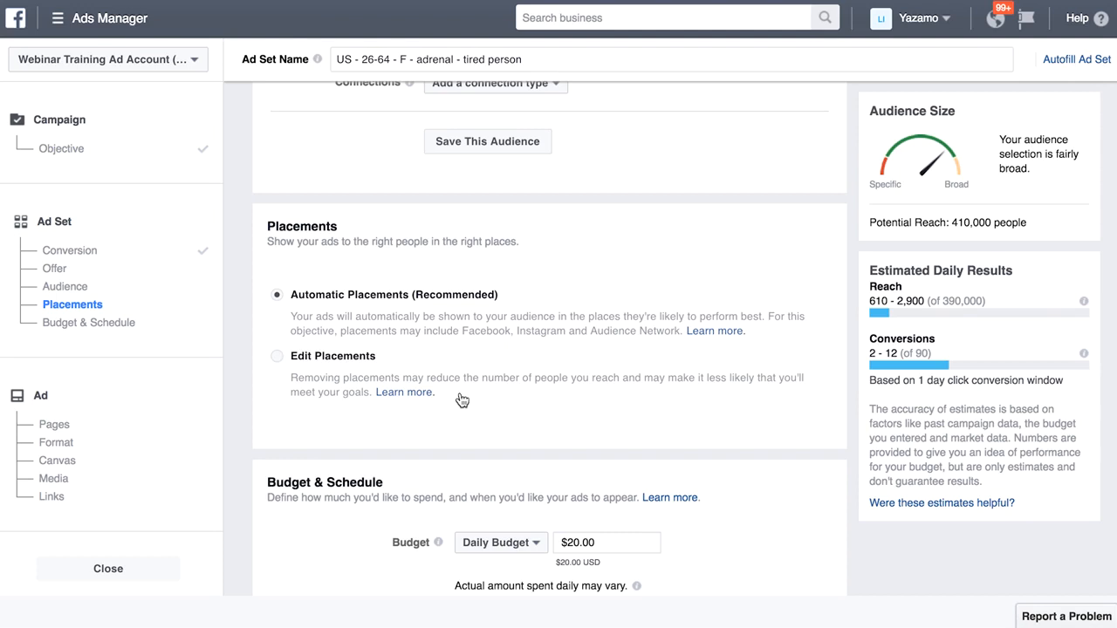
left_click(277, 356)
scroll(292, 516, "down", 2)
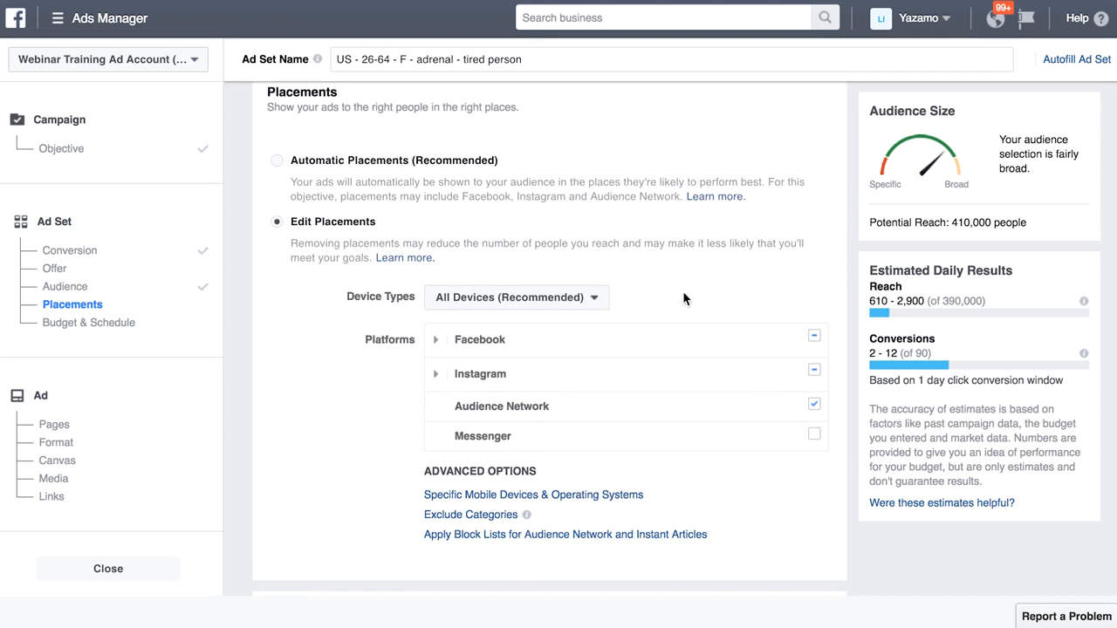
mouse_move(621, 414)
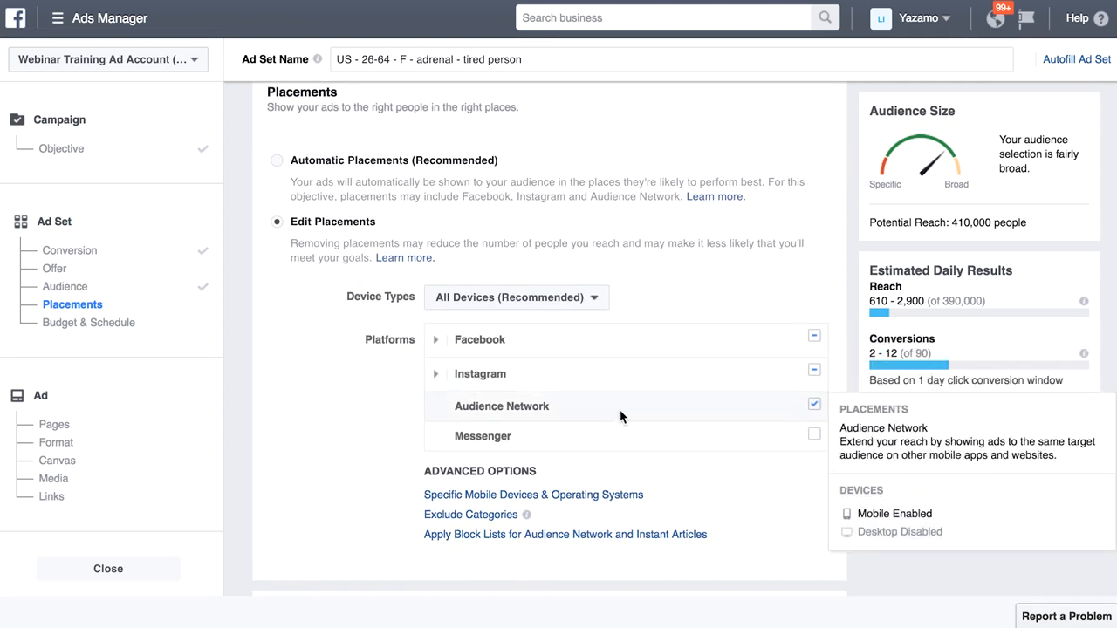
left_click(435, 340)
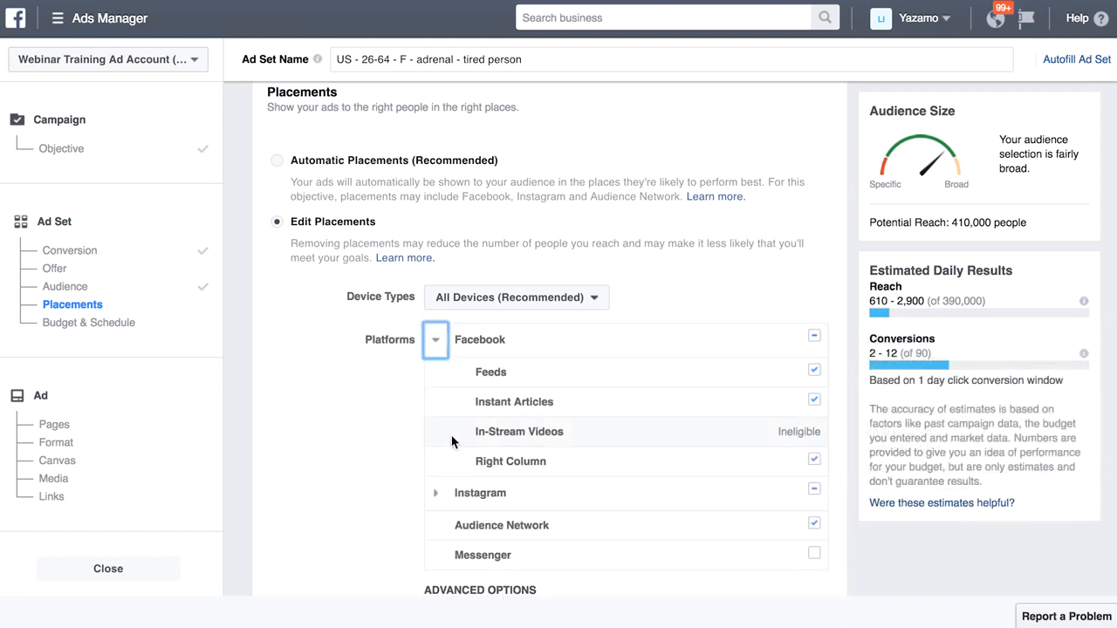
left_click(816, 400)
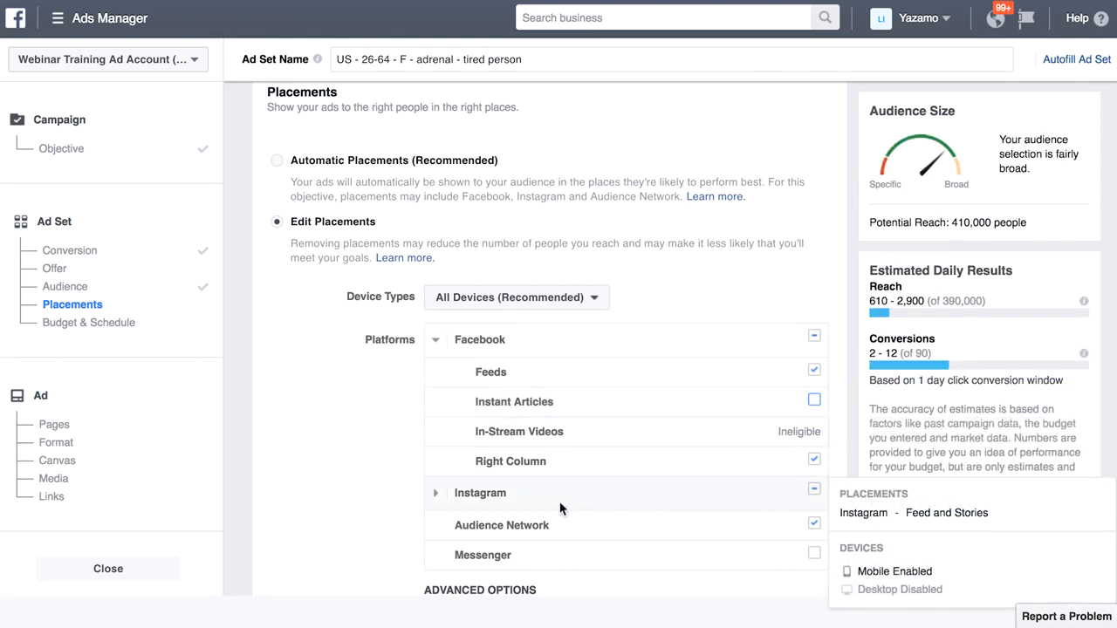
Exclude Audience Network from the placements, and review the device type options while keeping All Devices.
scroll(539, 524, "down", 1)
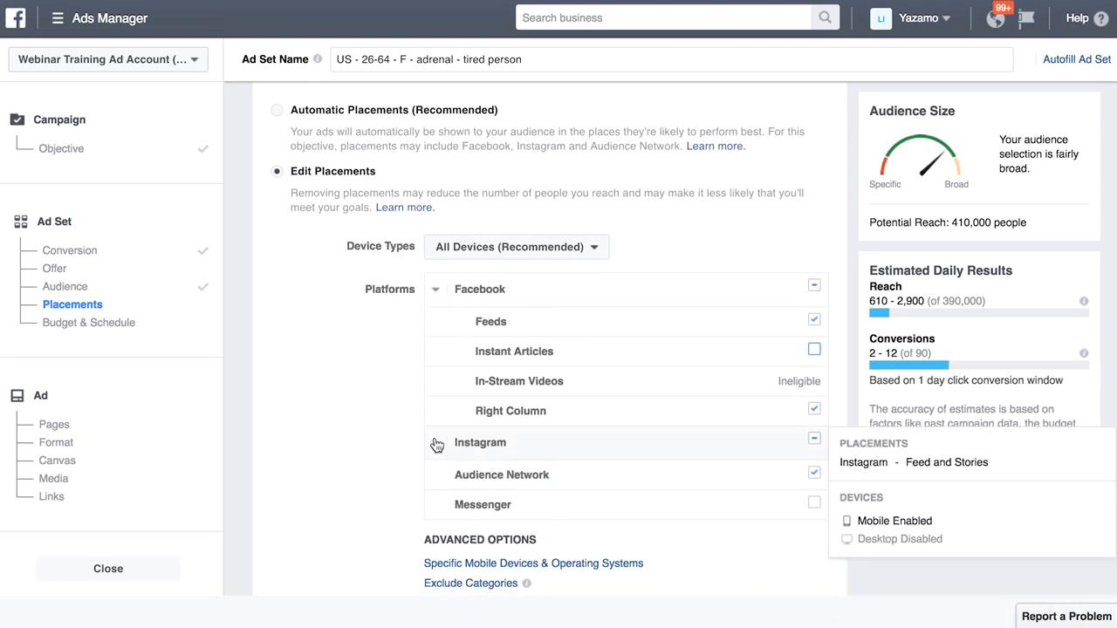
left_click(435, 444)
scroll(550, 506, "down", 1)
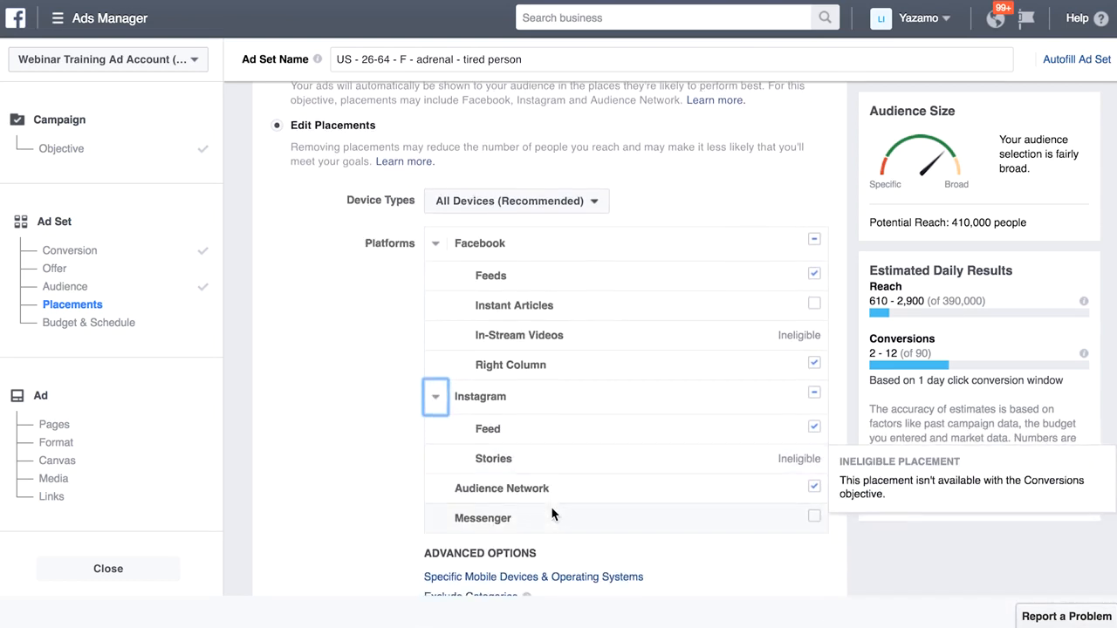
left_click(814, 486)
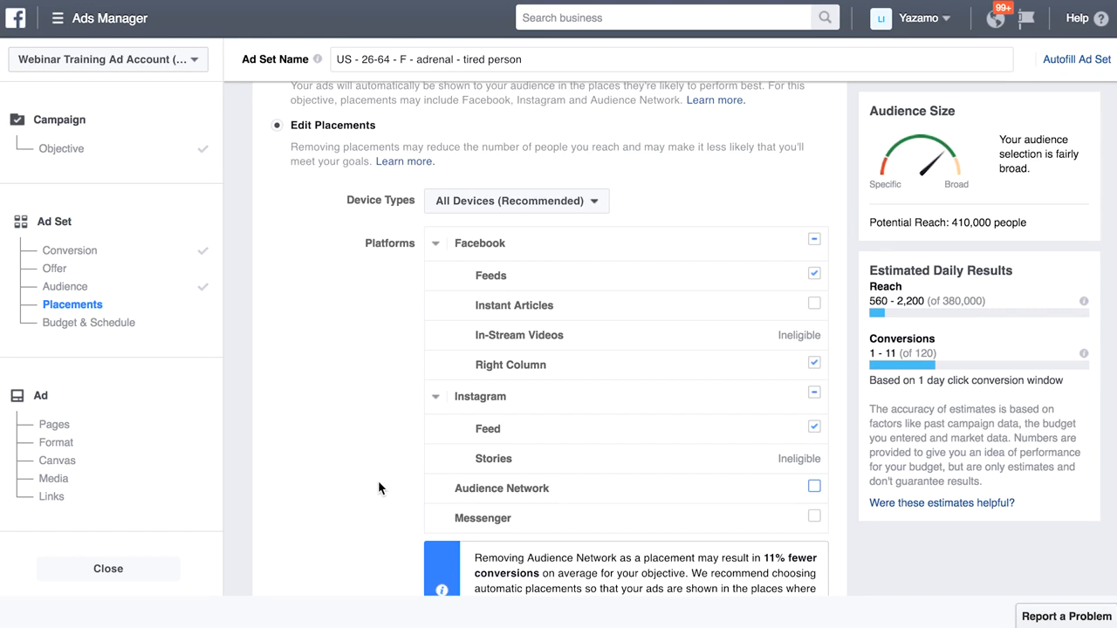
scroll(378, 488, "down", 1)
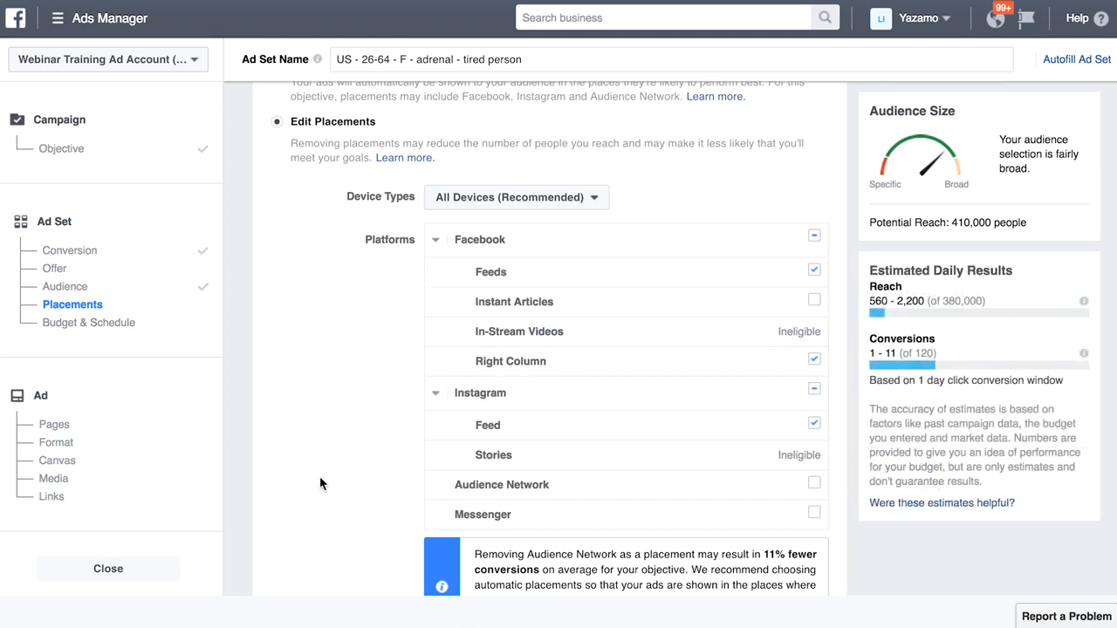
left_click(567, 204)
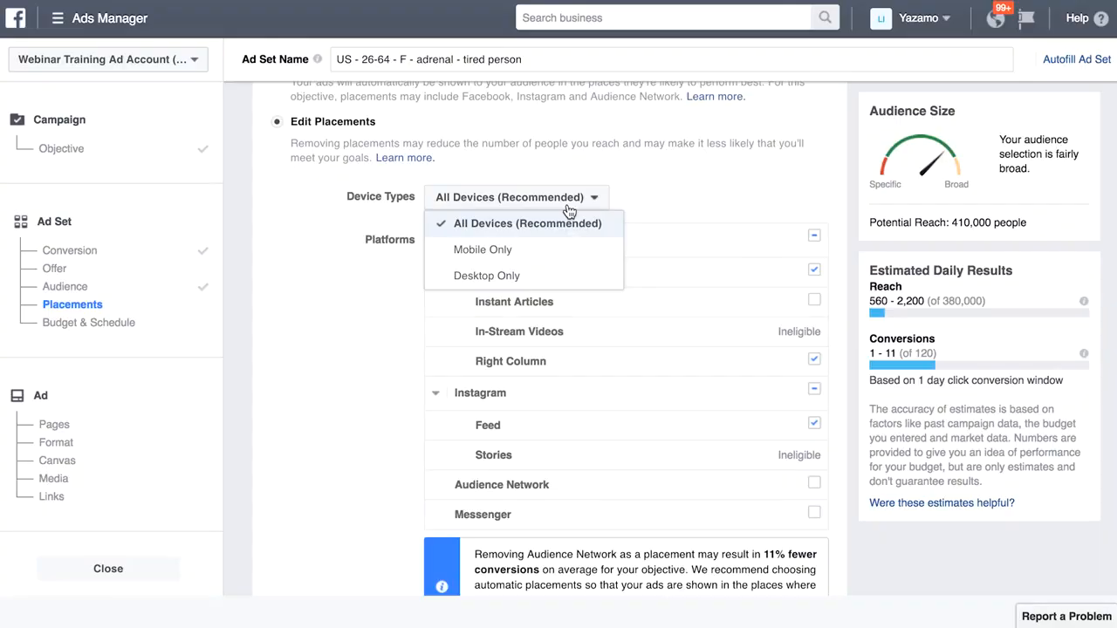
left_click(331, 306)
Set the ad set's daily budget to $10.00.
scroll(339, 375, "down", 5)
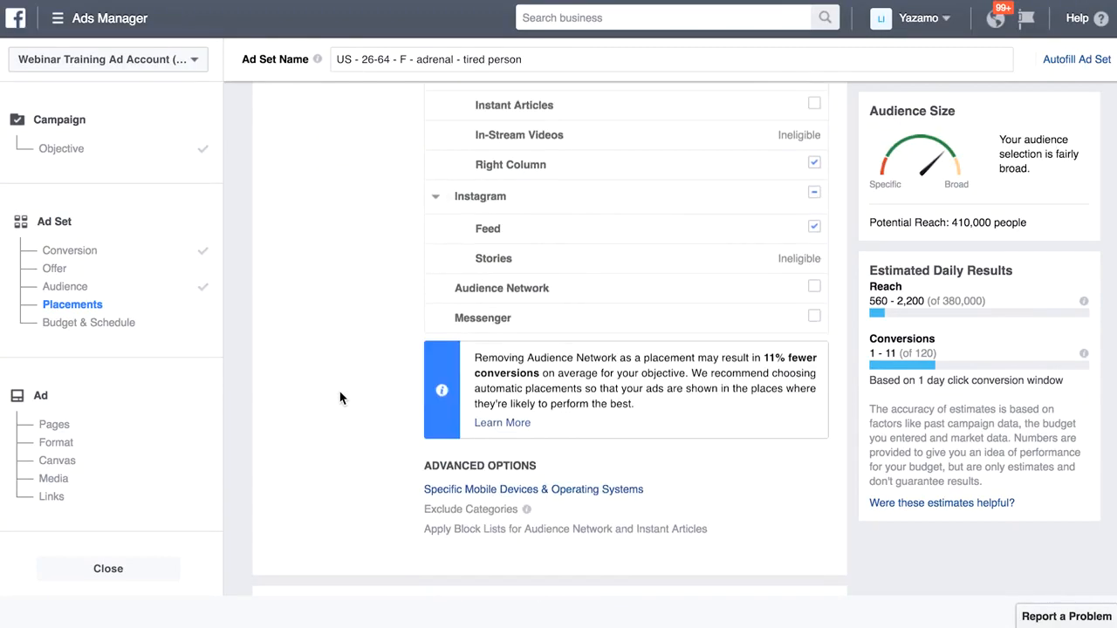
scroll(339, 397, "down", 3)
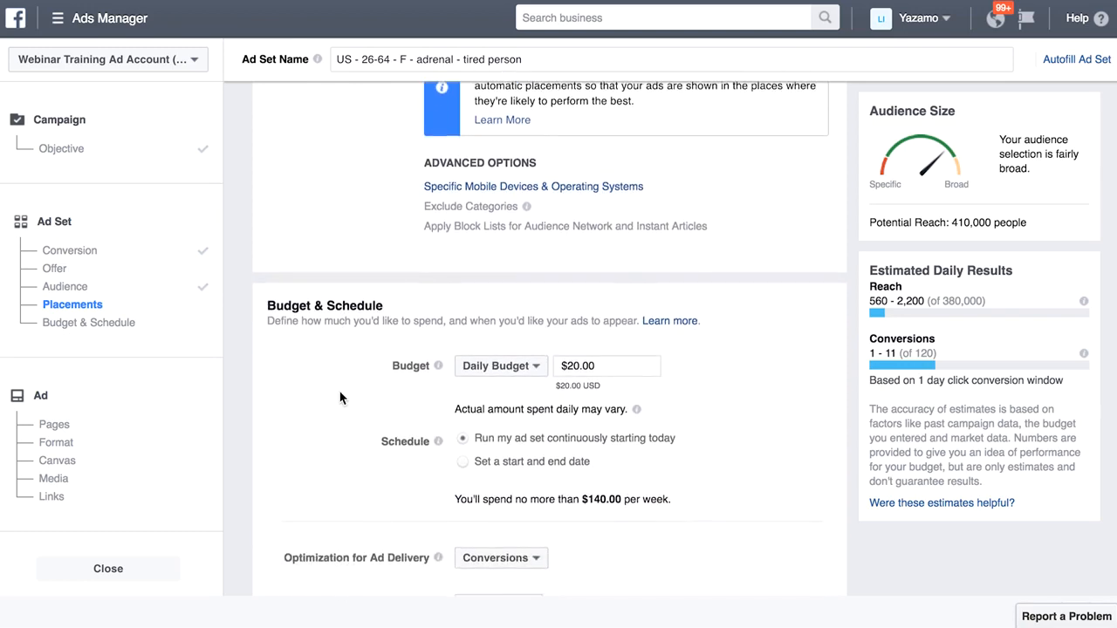
scroll(340, 397, "down", 2)
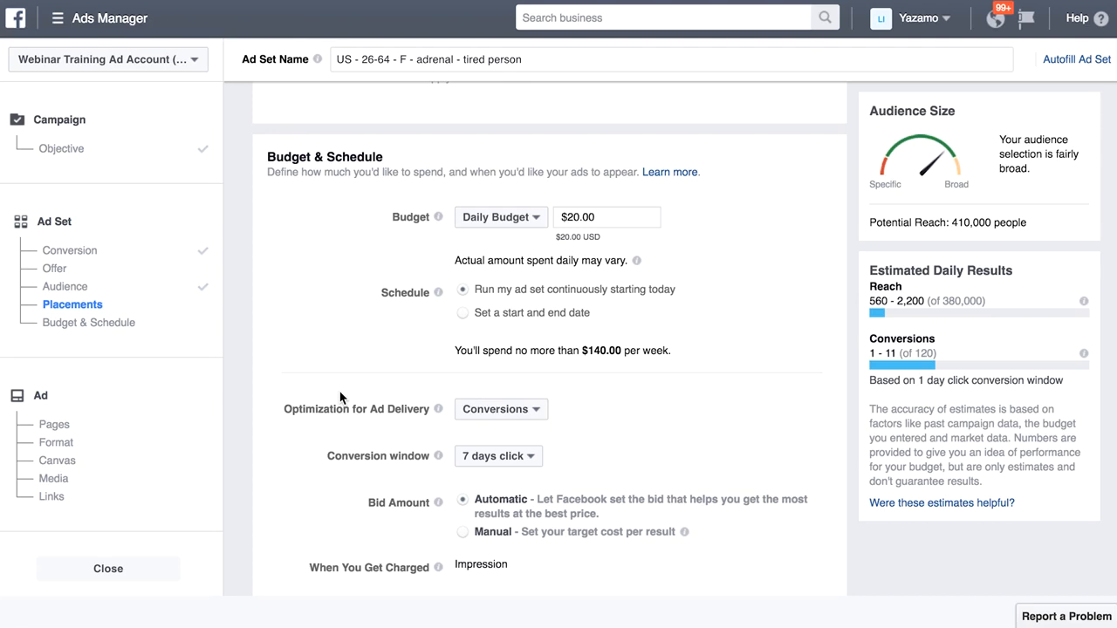
left_click(572, 216)
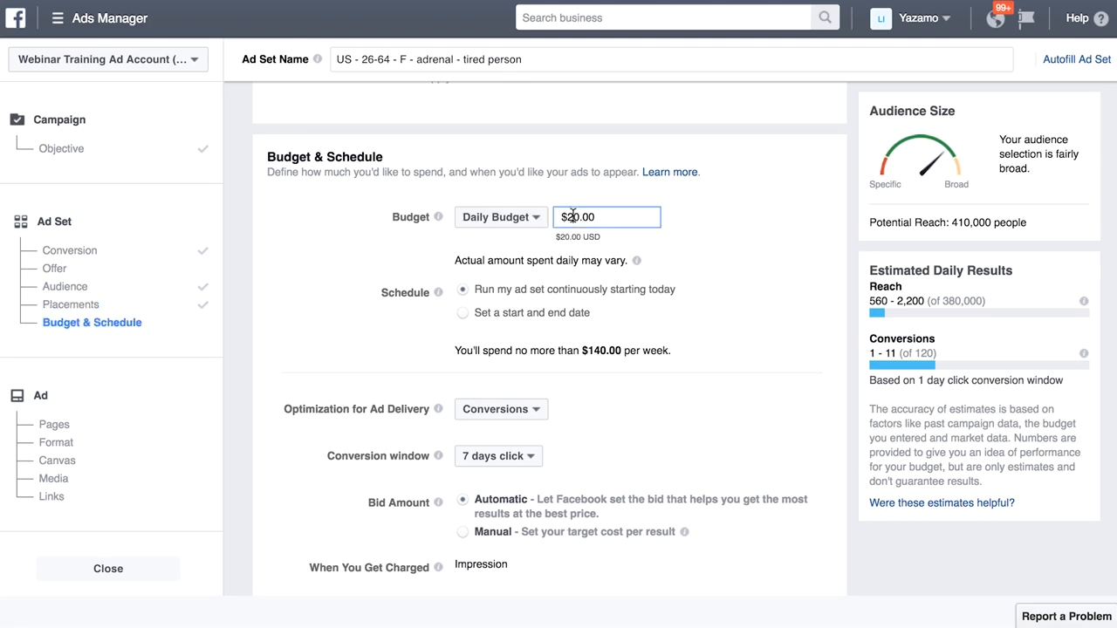
key("BackSpace")
type("1")
left_click(682, 222)
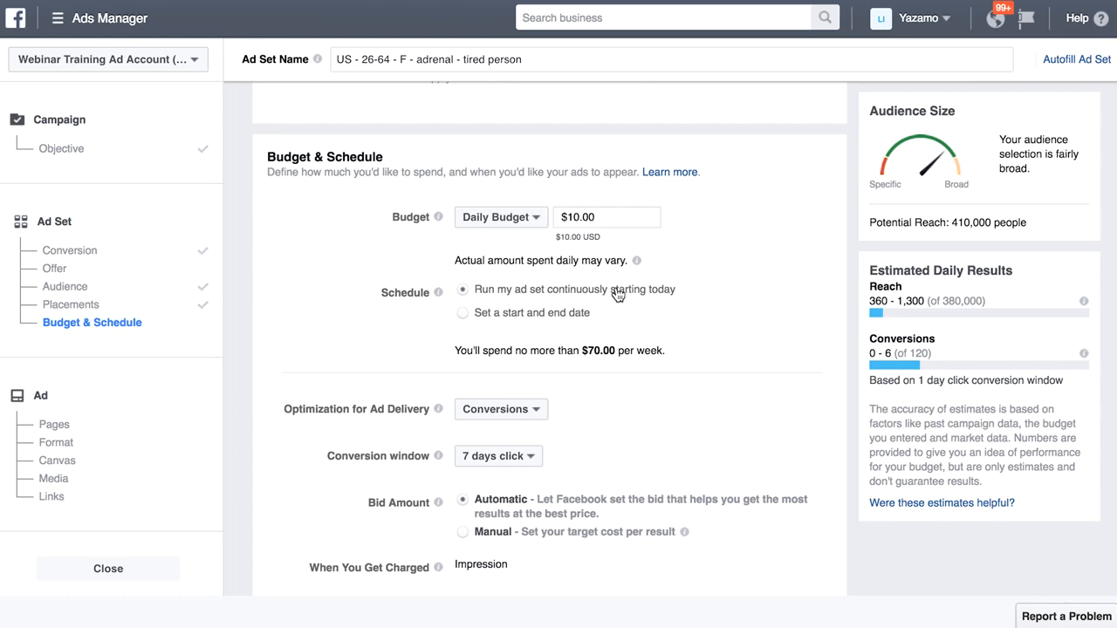
Review the ad delivery optimization choices, keep Conversions selected, and continue to the ad setup.
scroll(617, 294, "down", 1)
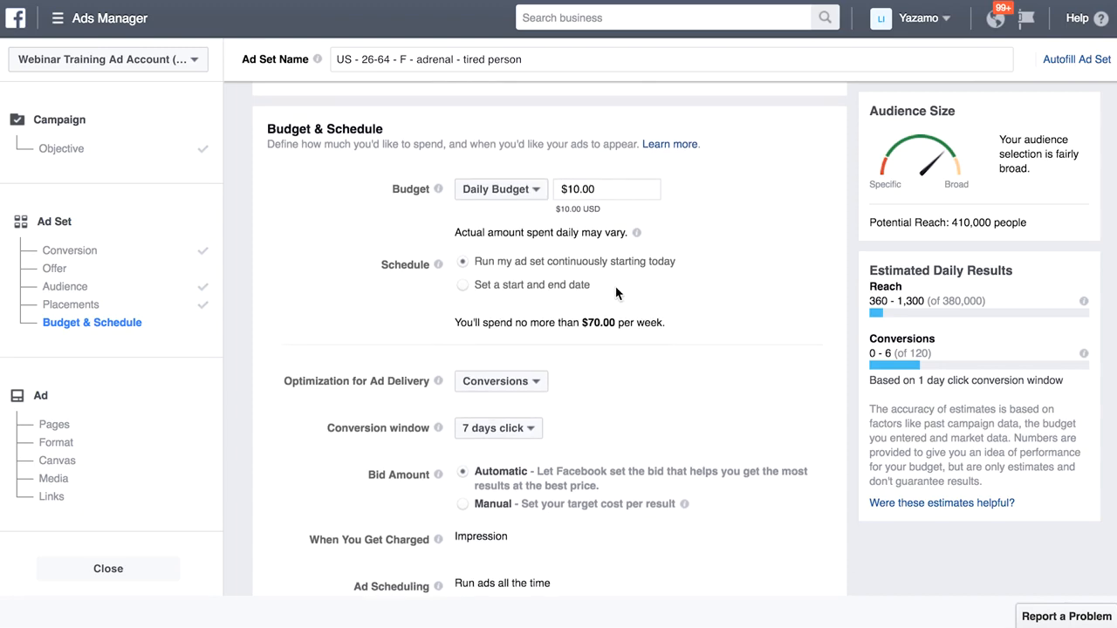
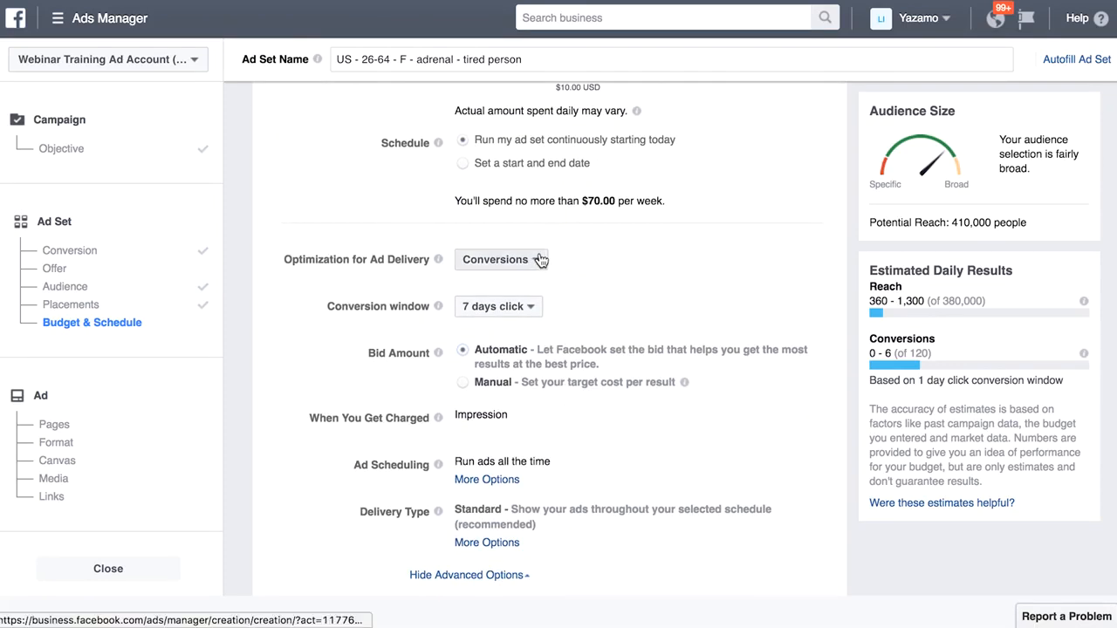
left_click(537, 259)
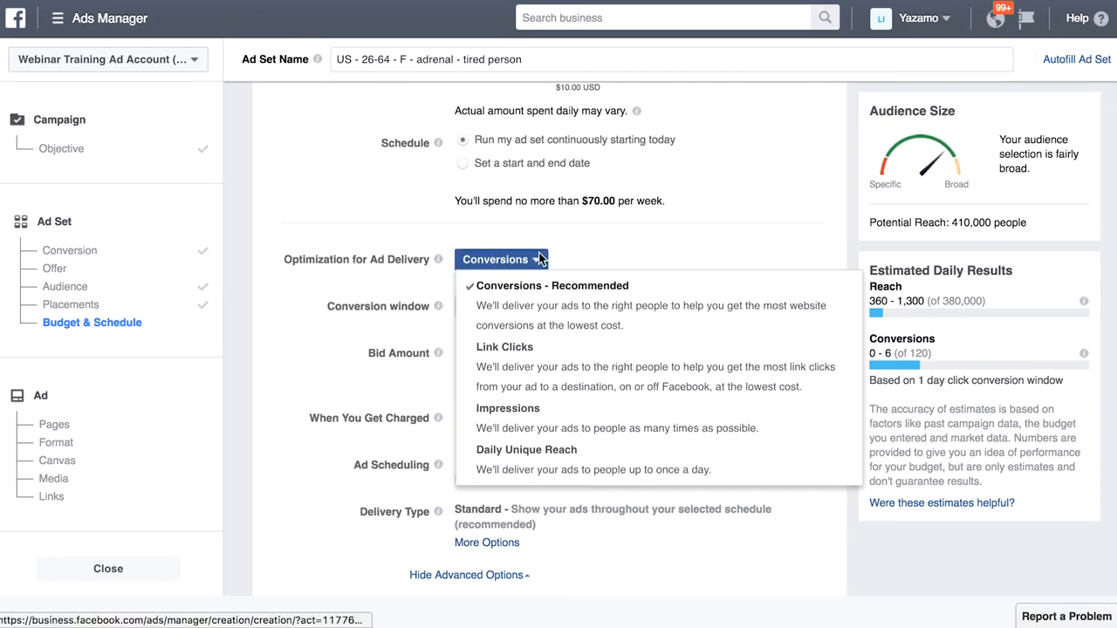
left_click(594, 251)
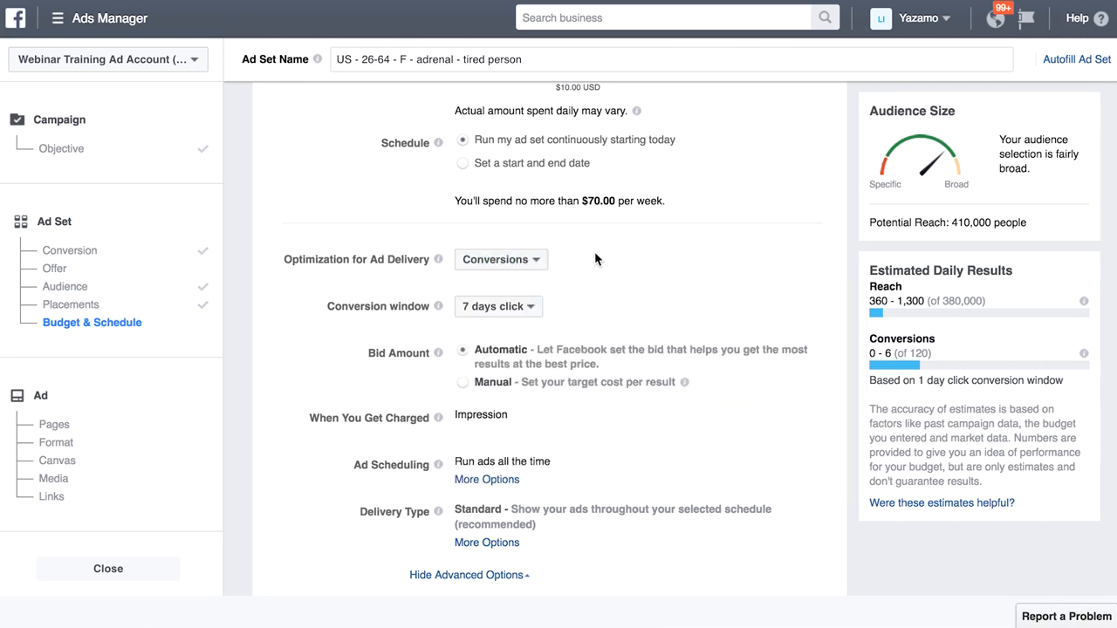
scroll(570, 445, "down", 2)
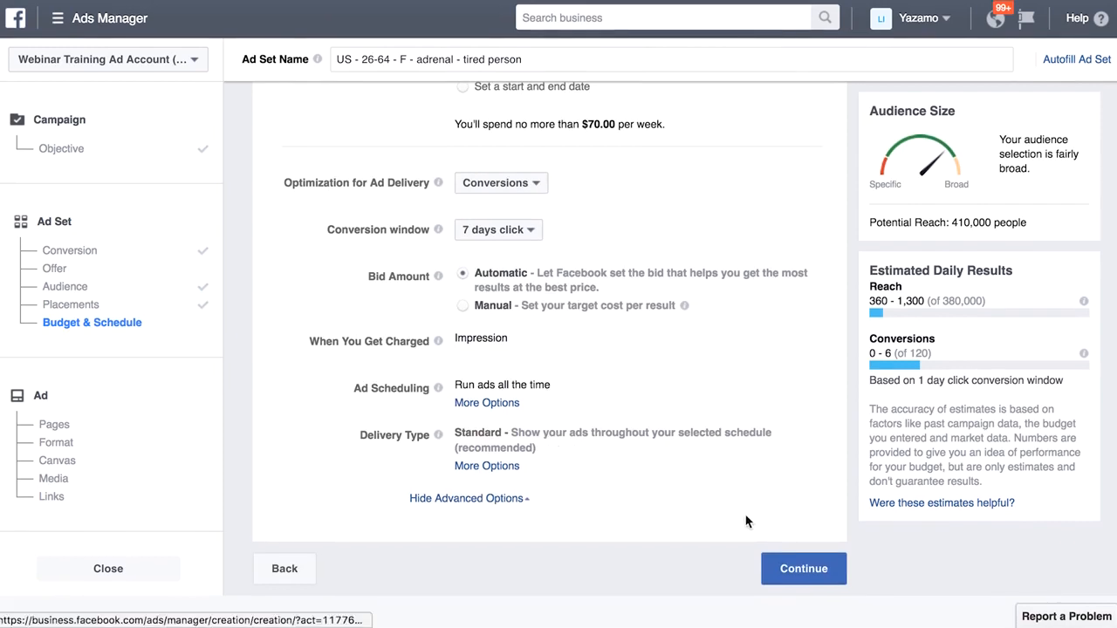
left_click(801, 569)
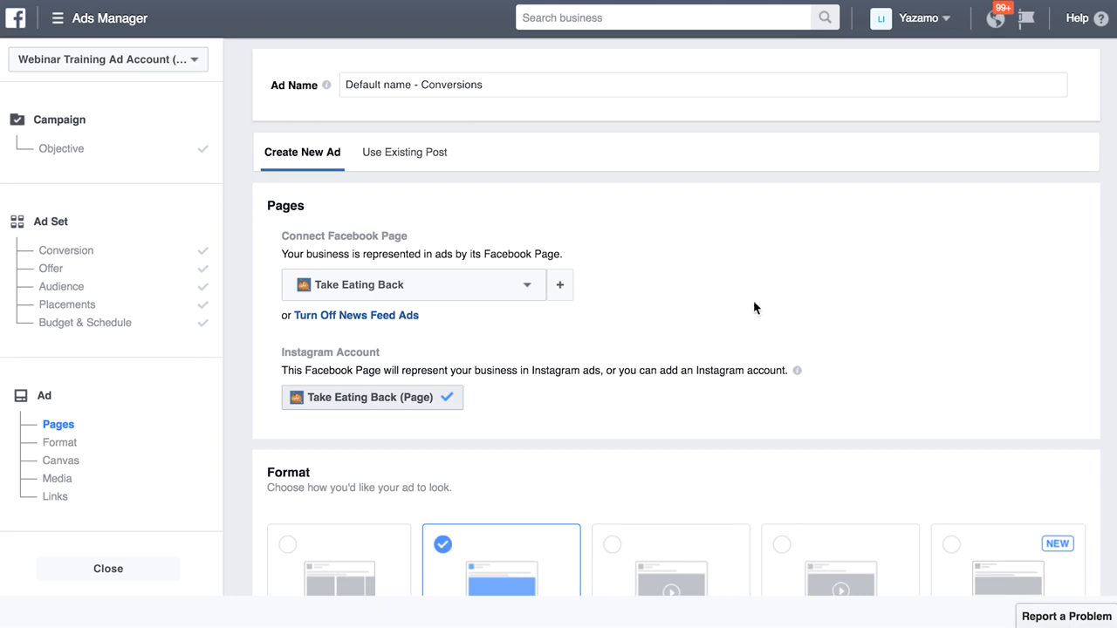
Name the ad "tired person - short copy".
triple_click(445, 86)
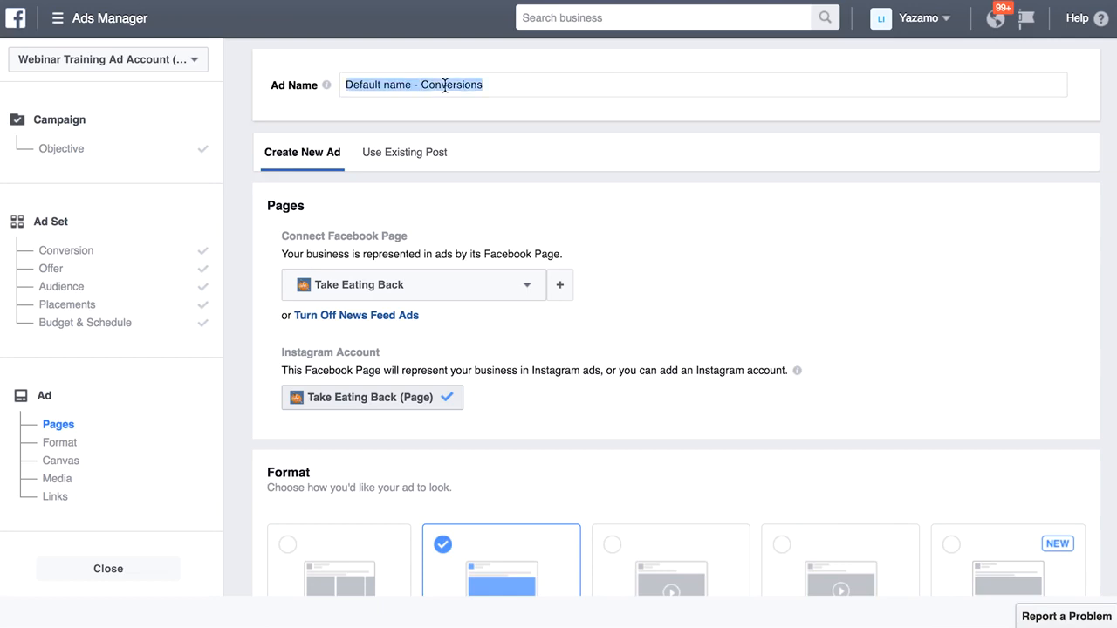
type("tired")
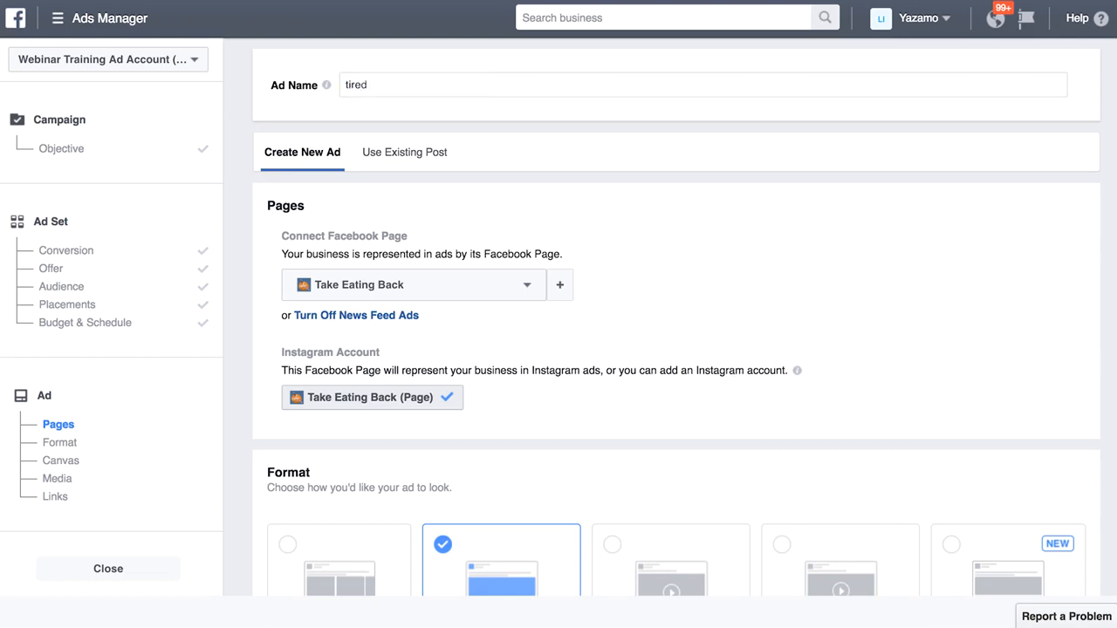
type(" person - short copy")
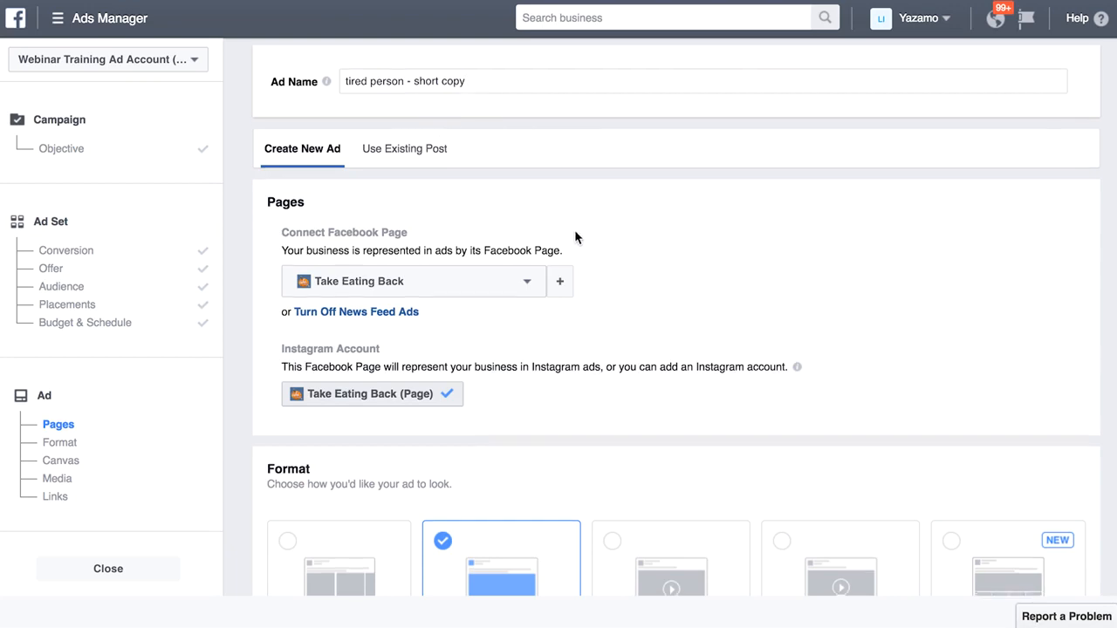
Connect the LeadQuizzes Facebook Page to the ad in place of Take Eating Back.
scroll(574, 232, "down", 1)
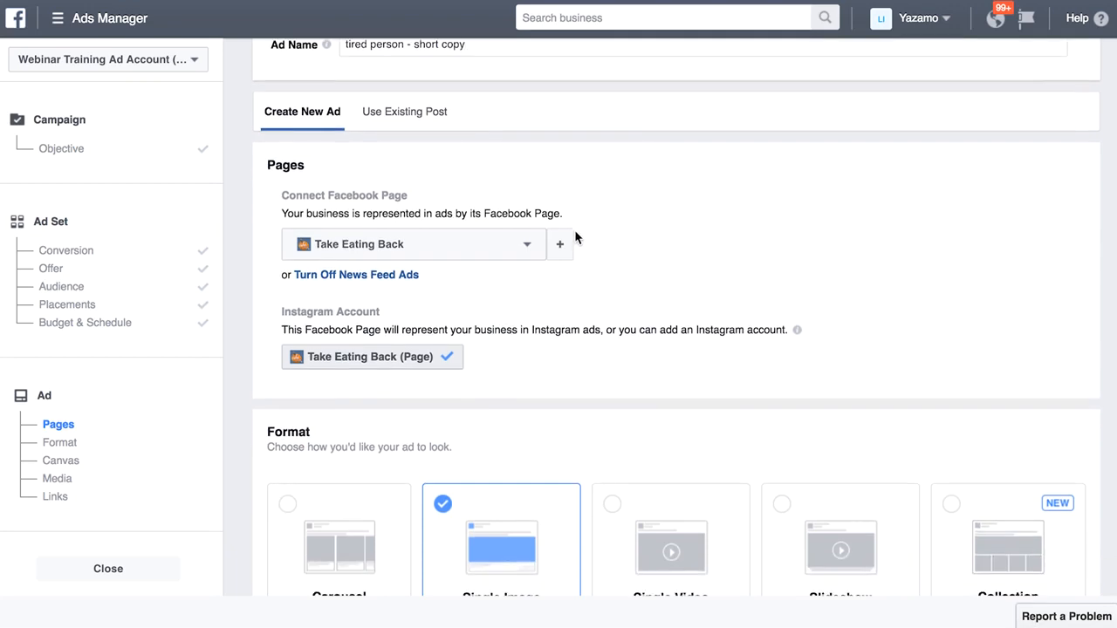
left_click(505, 255)
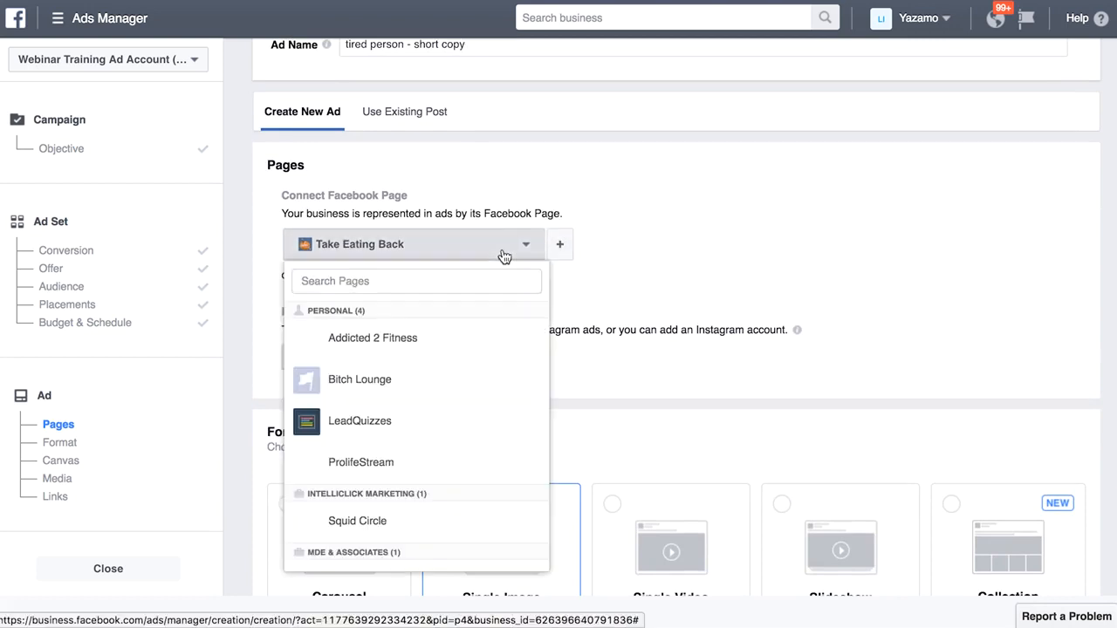
scroll(432, 426, "down", 2)
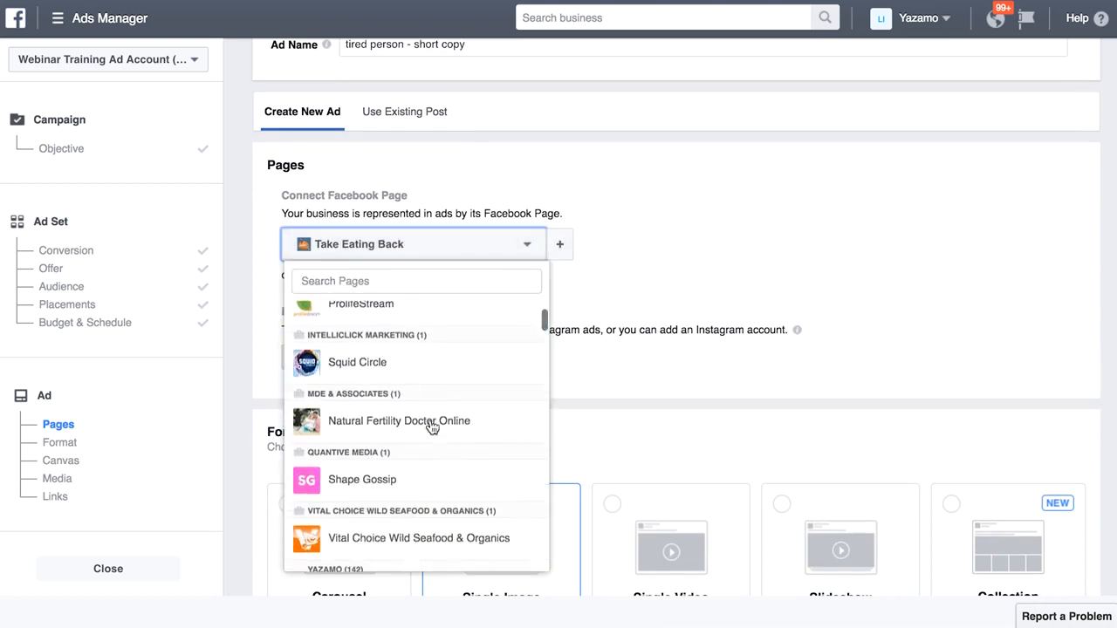
scroll(431, 426, "down", 2)
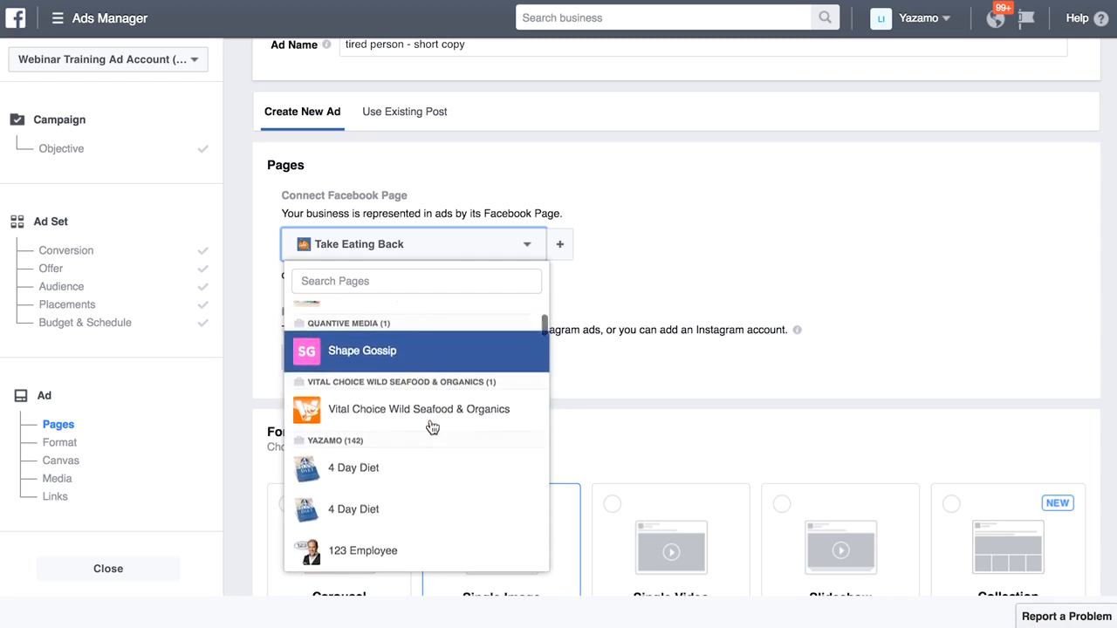
scroll(429, 420, "down", 6)
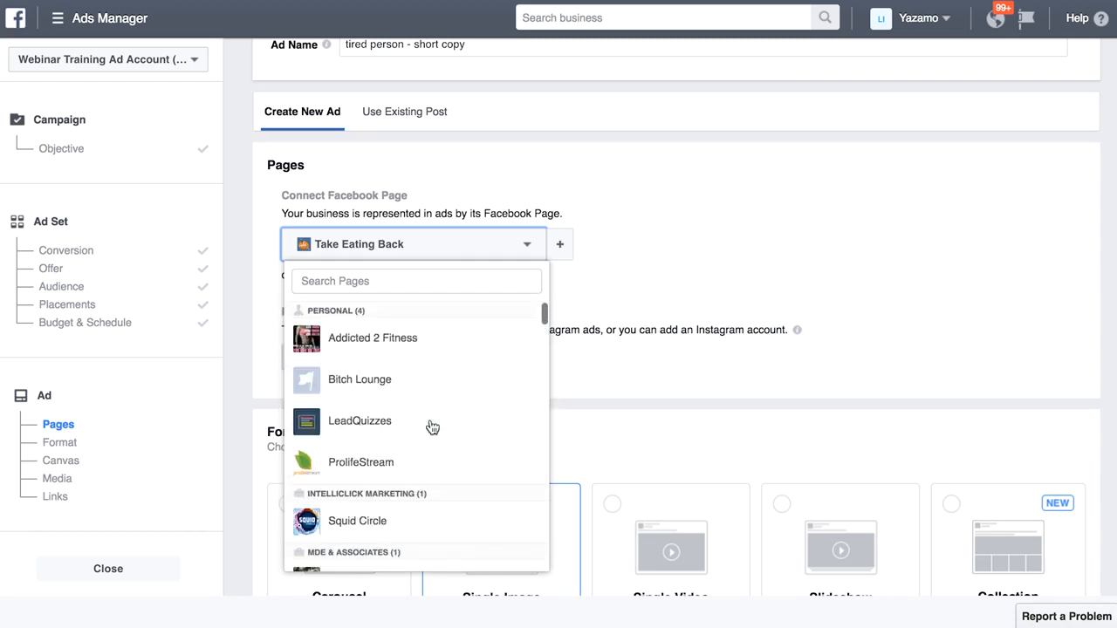
scroll(429, 420, "down", 2)
scroll(434, 424, "up", 1)
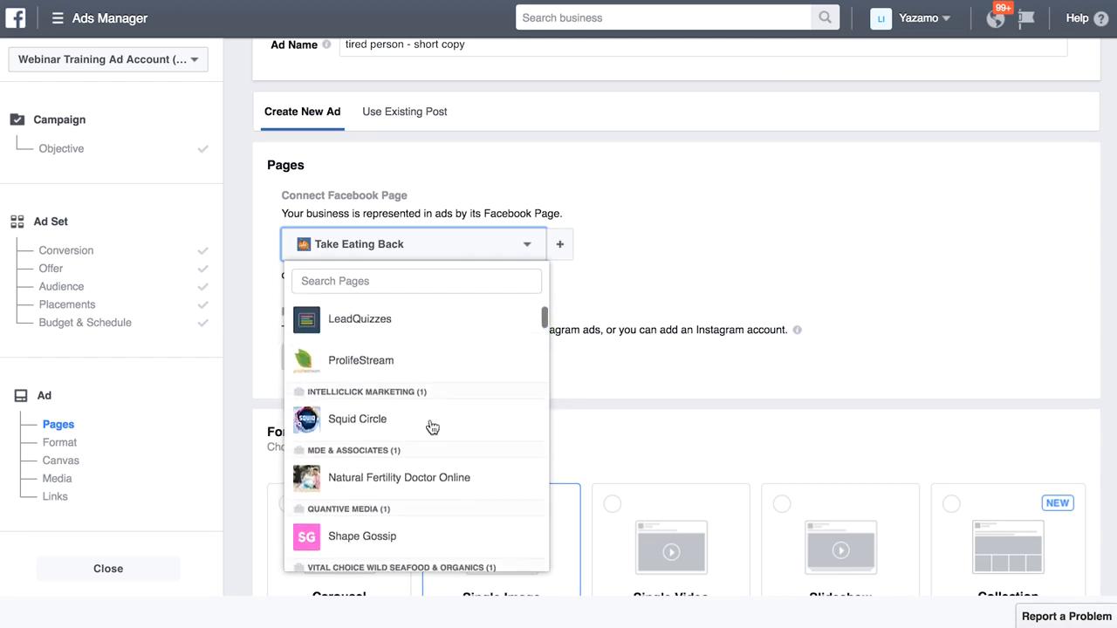
left_click(386, 329)
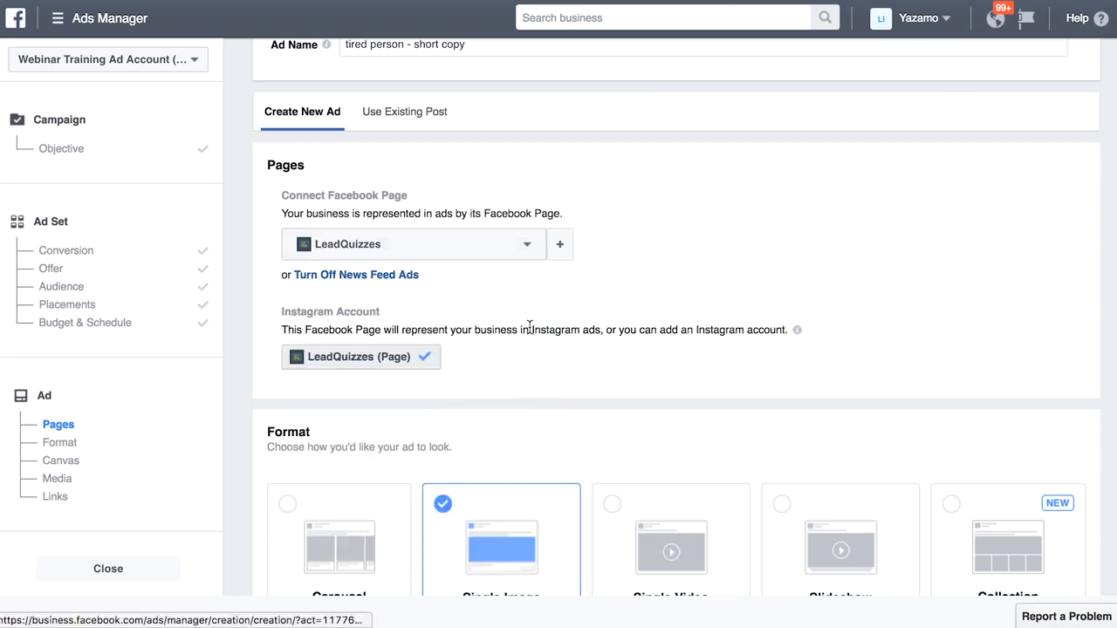
Review the ad's format, Canvas, image and link options, leaving Single Image selected and no Canvas added.
scroll(529, 326, "down", 1)
scroll(530, 327, "down", 1)
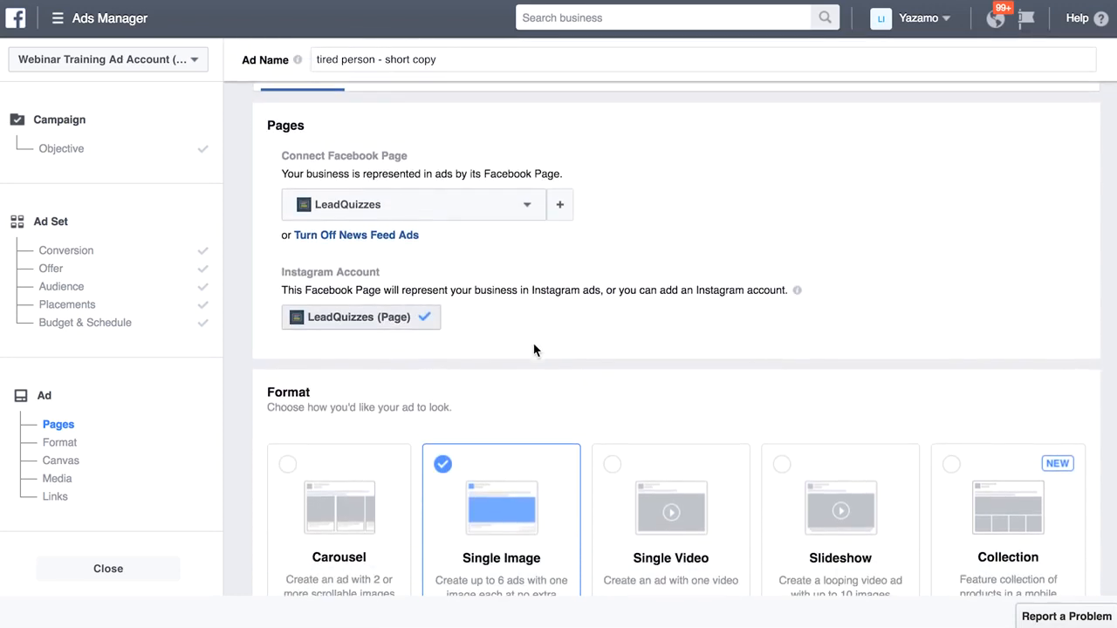
scroll(534, 349, "down", 1)
scroll(533, 349, "down", 1)
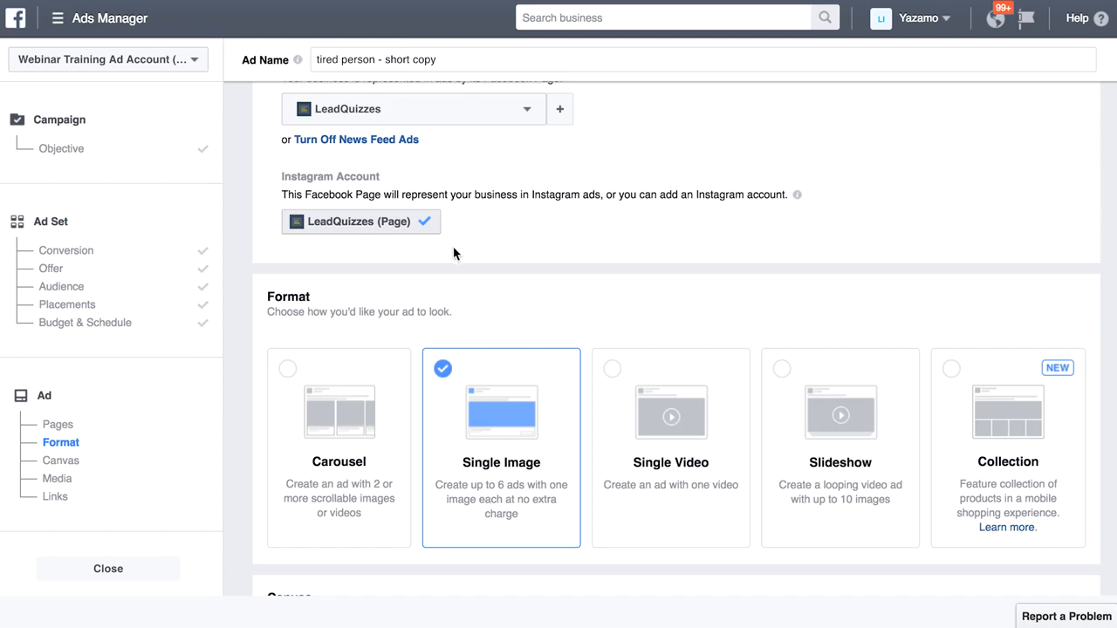
scroll(453, 247, "down", 3)
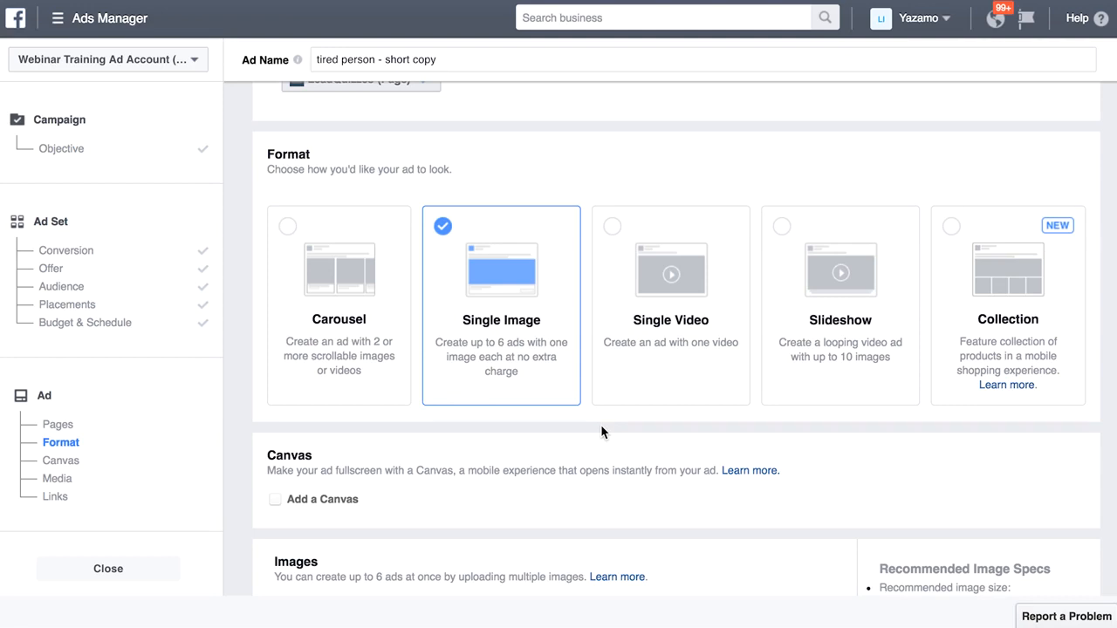
scroll(524, 397, "down", 1)
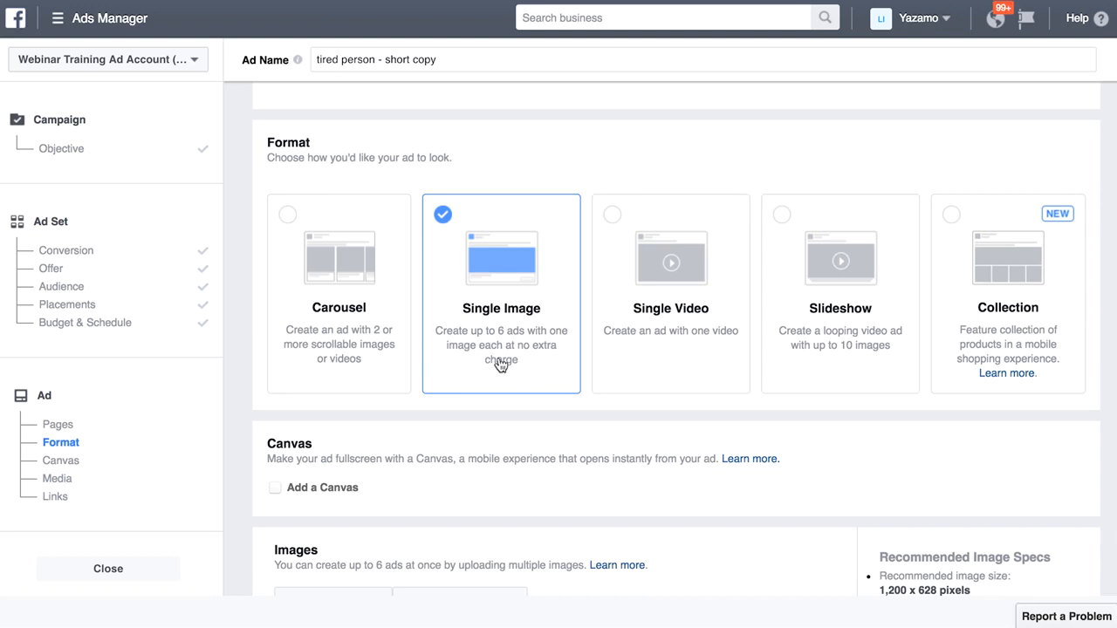
scroll(499, 378, "down", 3)
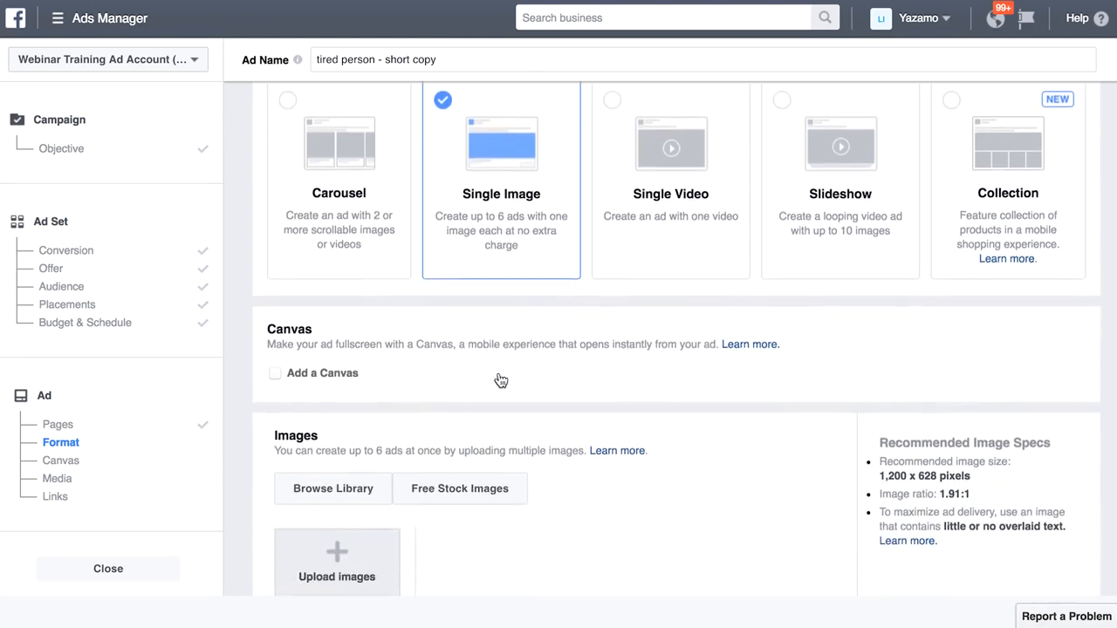
scroll(498, 376, "down", 1)
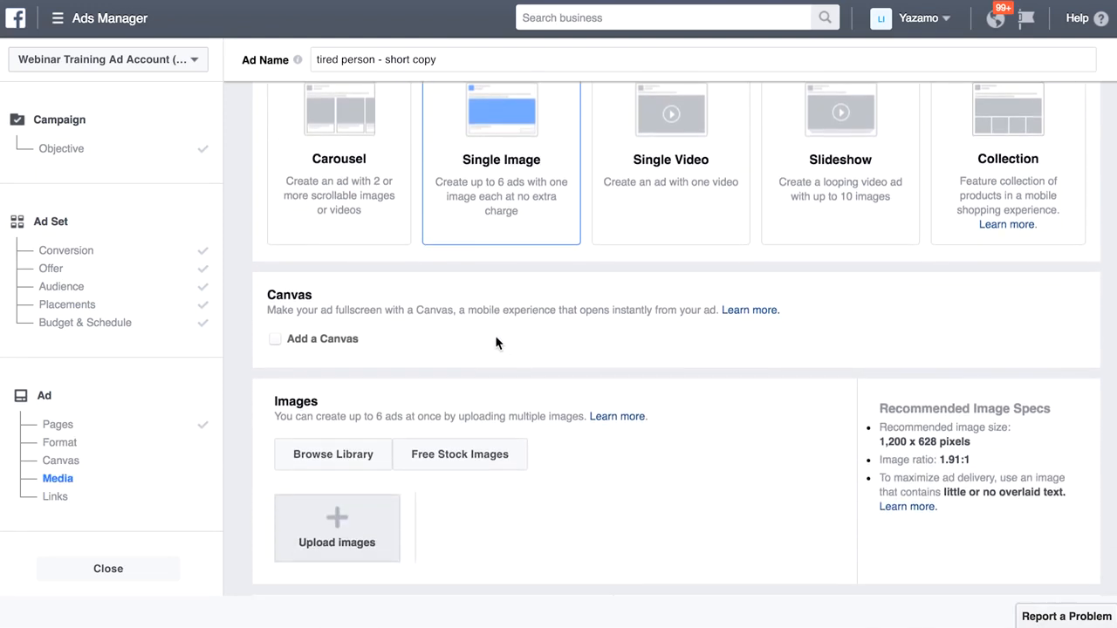
scroll(496, 341, "down", 1)
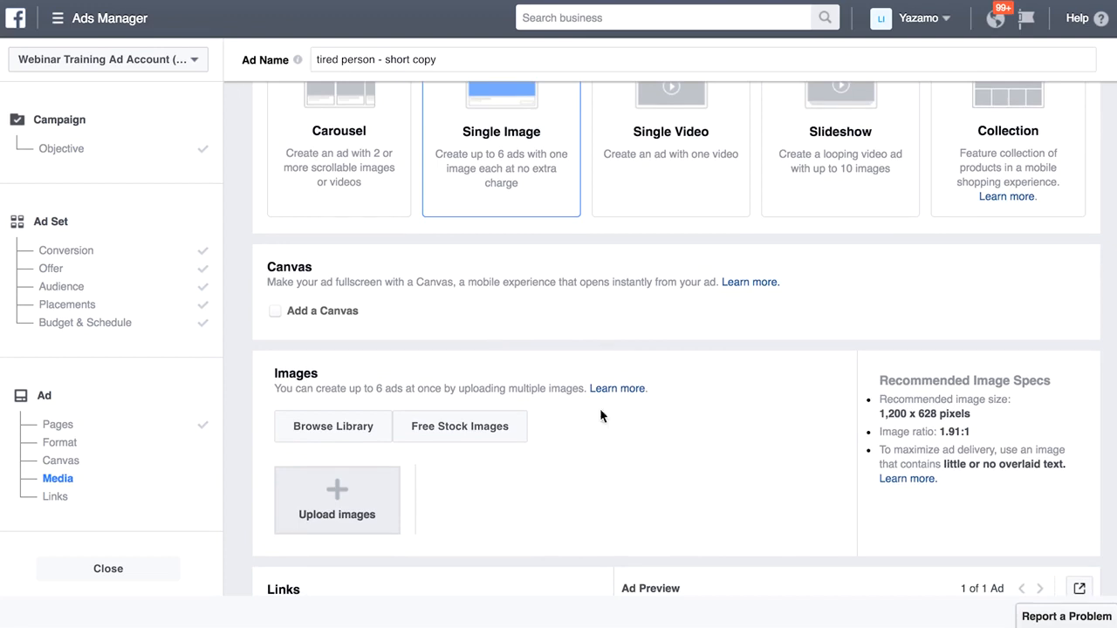
scroll(600, 419, "down", 3)
scroll(596, 445, "down", 2)
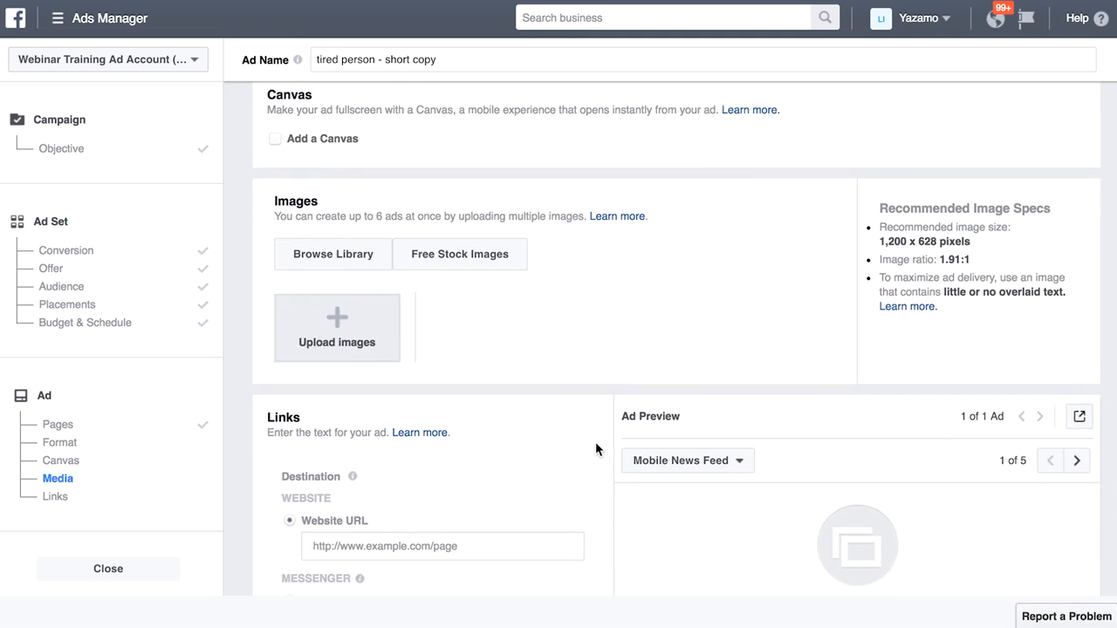
Search the free stock images for "adrenal" and browse the results for a suitable ad picture.
left_click(457, 266)
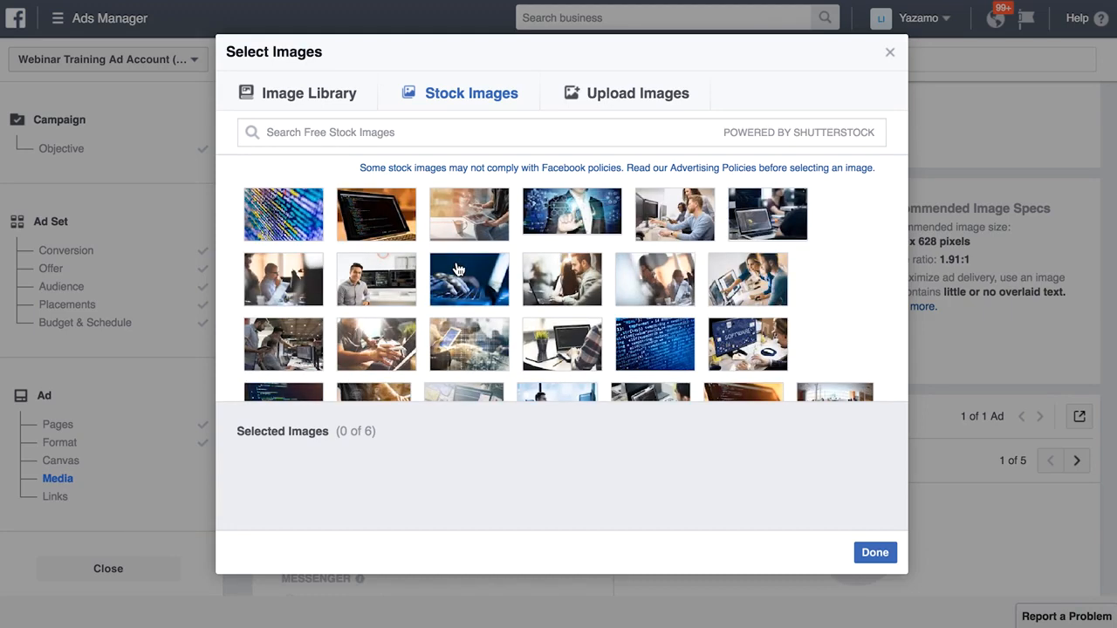
left_click(372, 133)
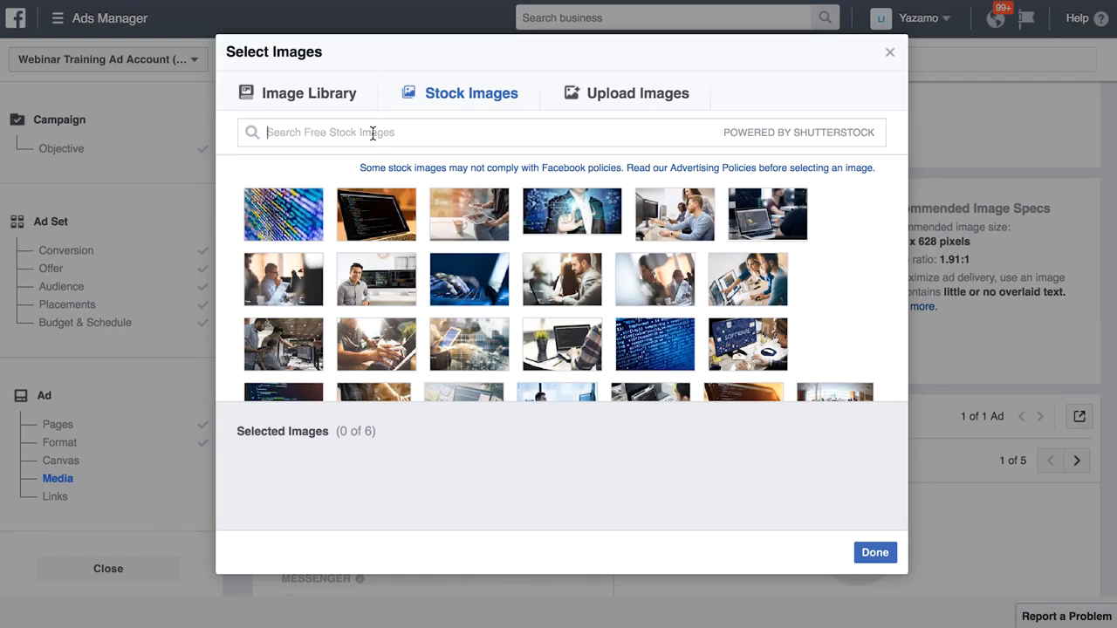
type("adrenal")
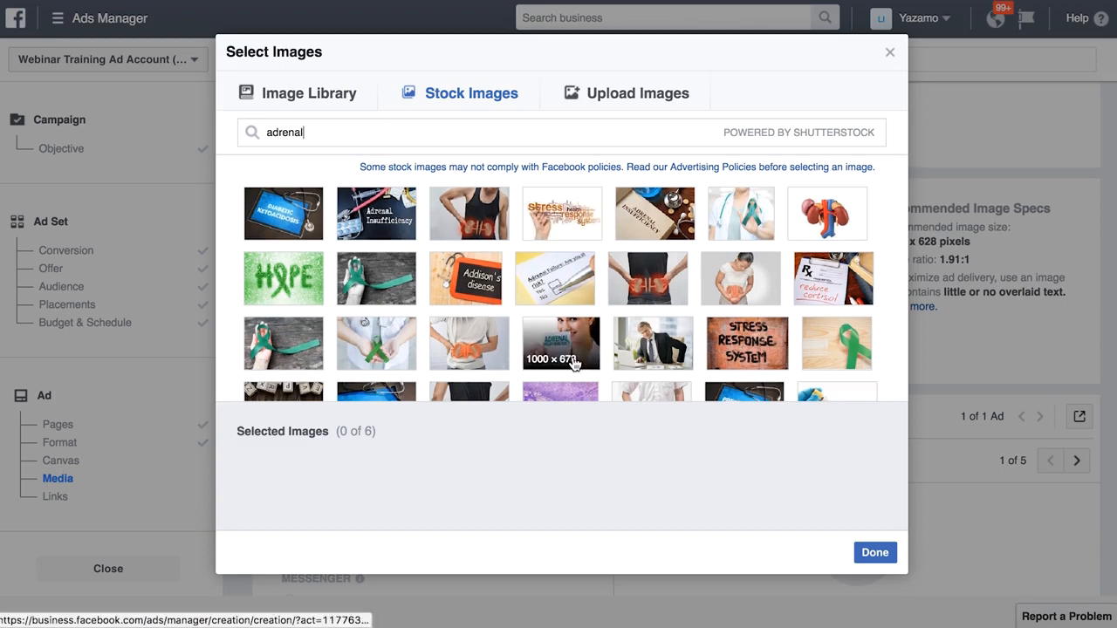
scroll(574, 365, "down", 5)
scroll(543, 349, "up", 6)
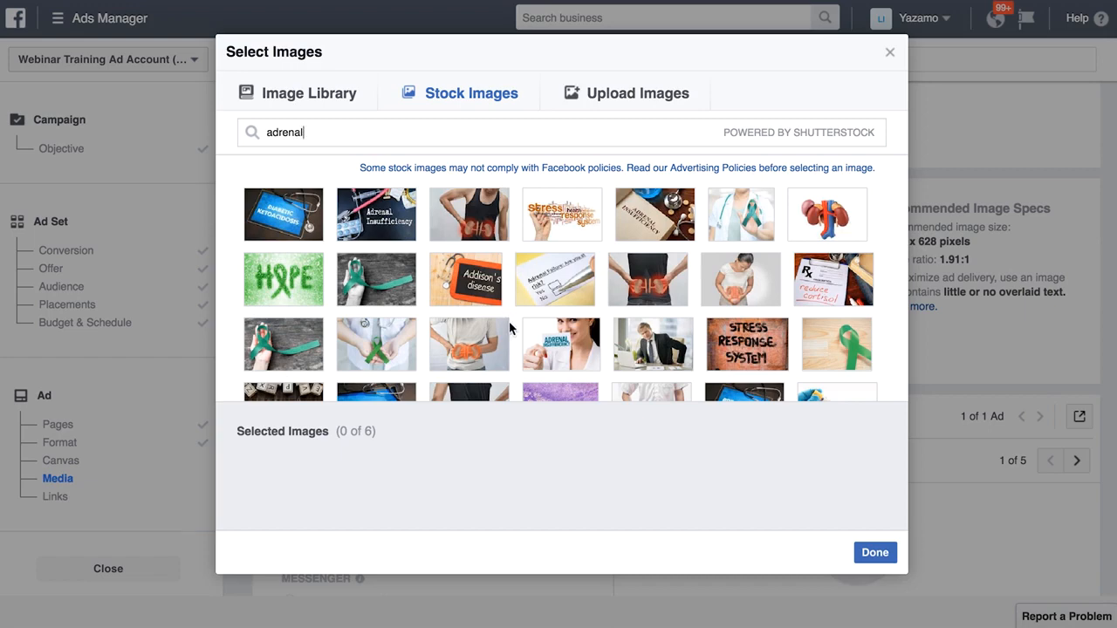
scroll(511, 348, "down", 3)
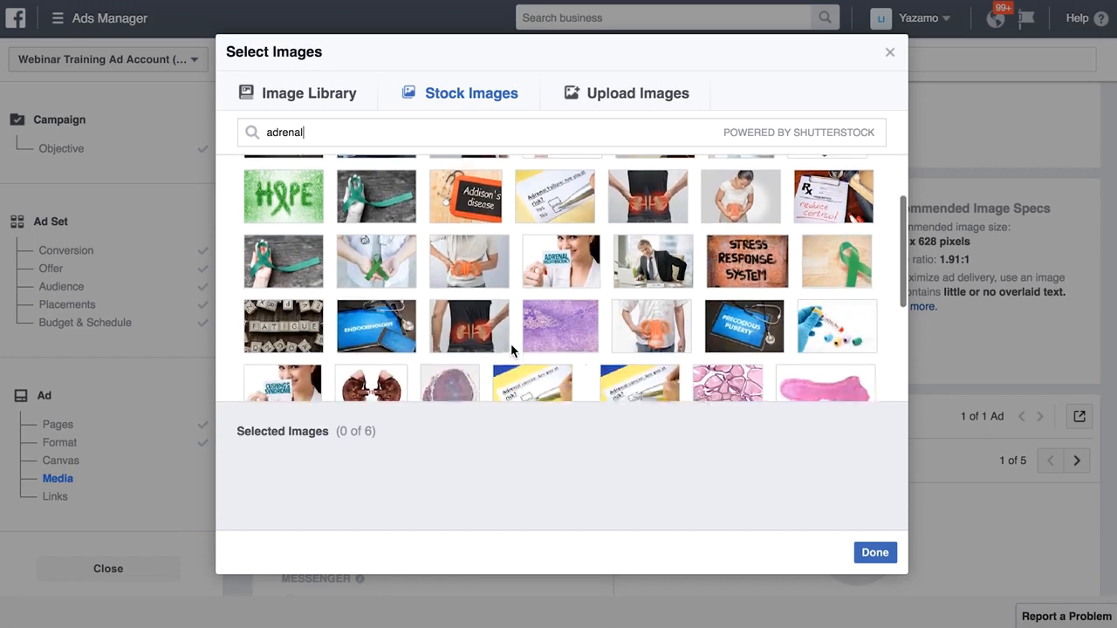
scroll(510, 348, "down", 4)
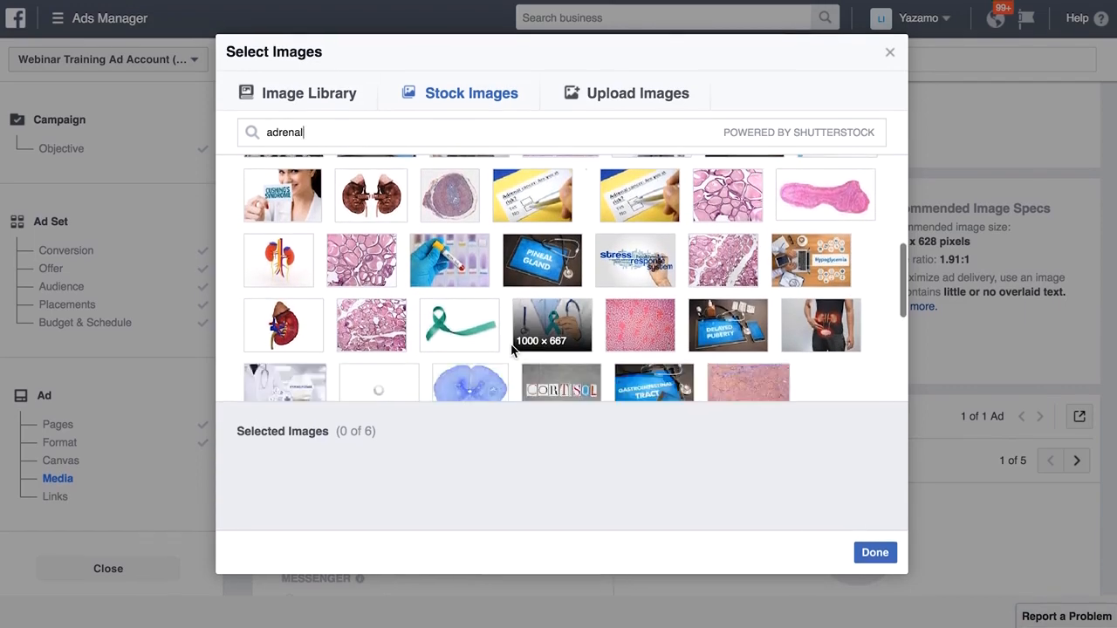
scroll(510, 348, "down", 1)
scroll(510, 350, "down", 1)
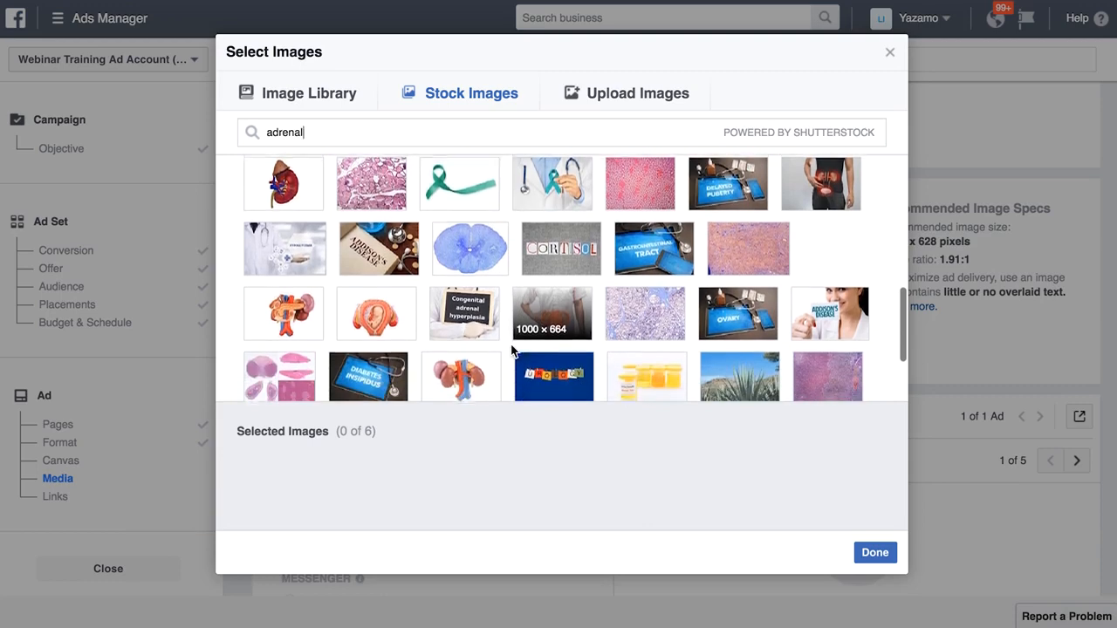
scroll(512, 349, "down", 2)
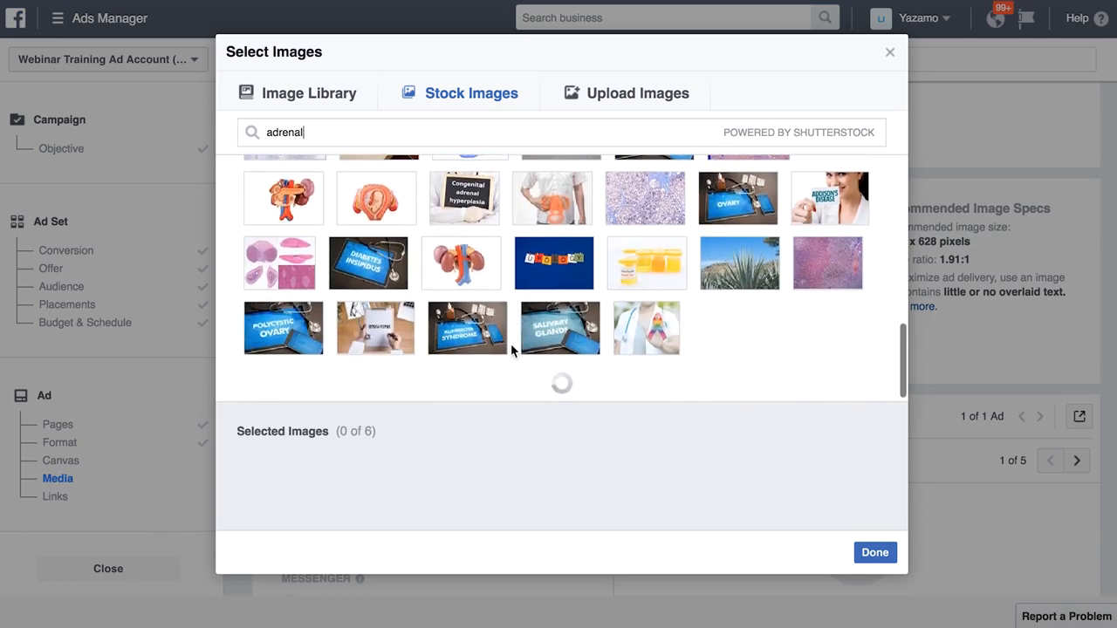
scroll(510, 349, "up", 10)
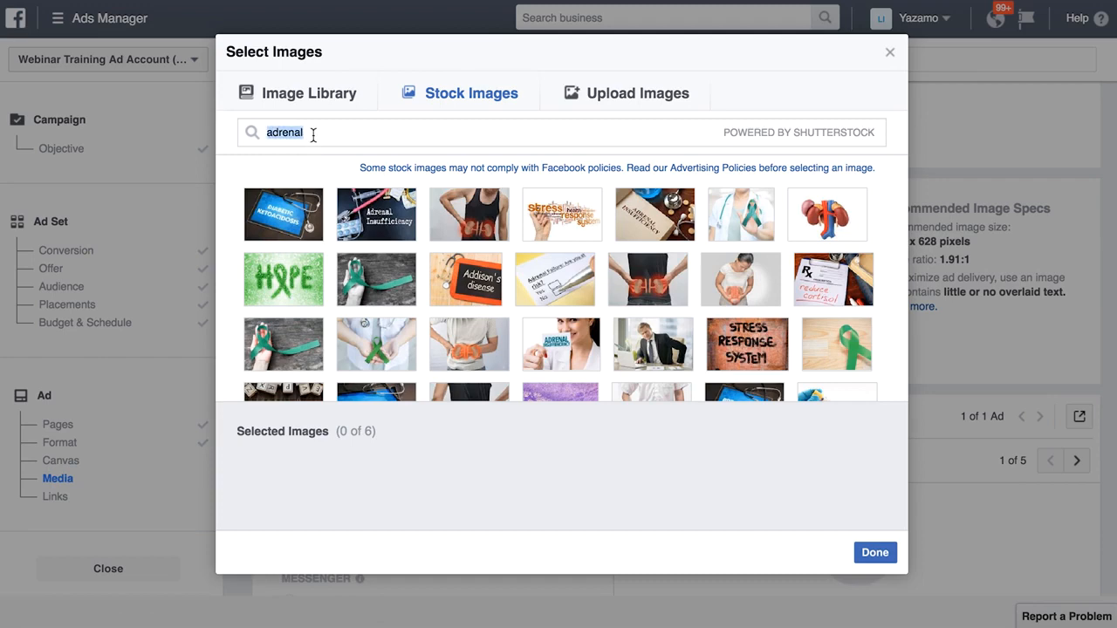
Search the stock images for "tired person" and add the photo of the yawning woman in glasses to the ad.
type("red person")
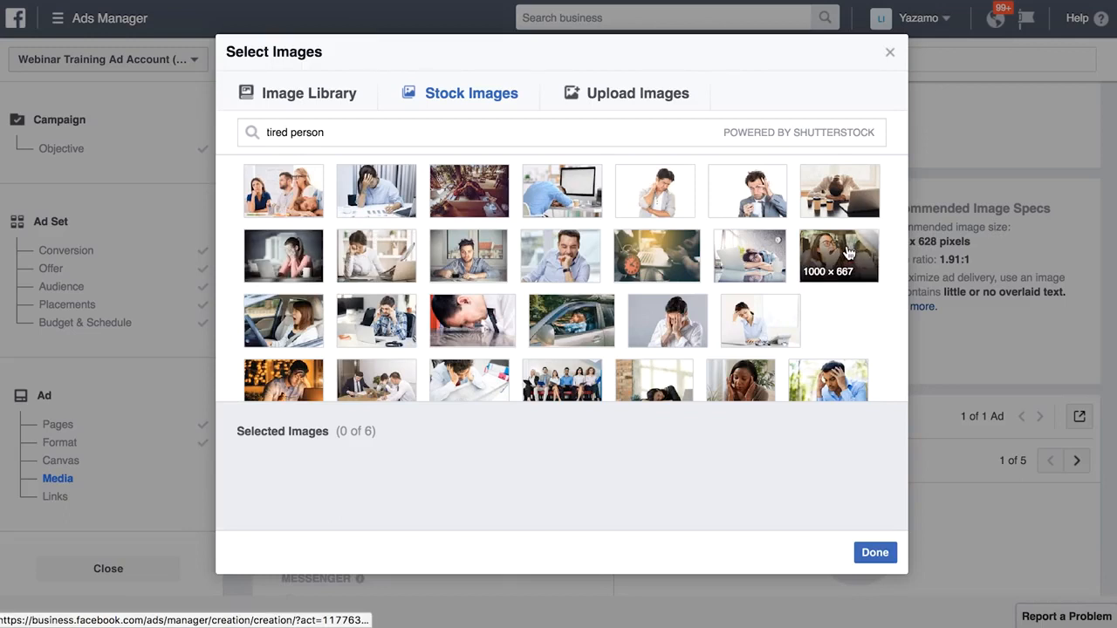
left_click(846, 252)
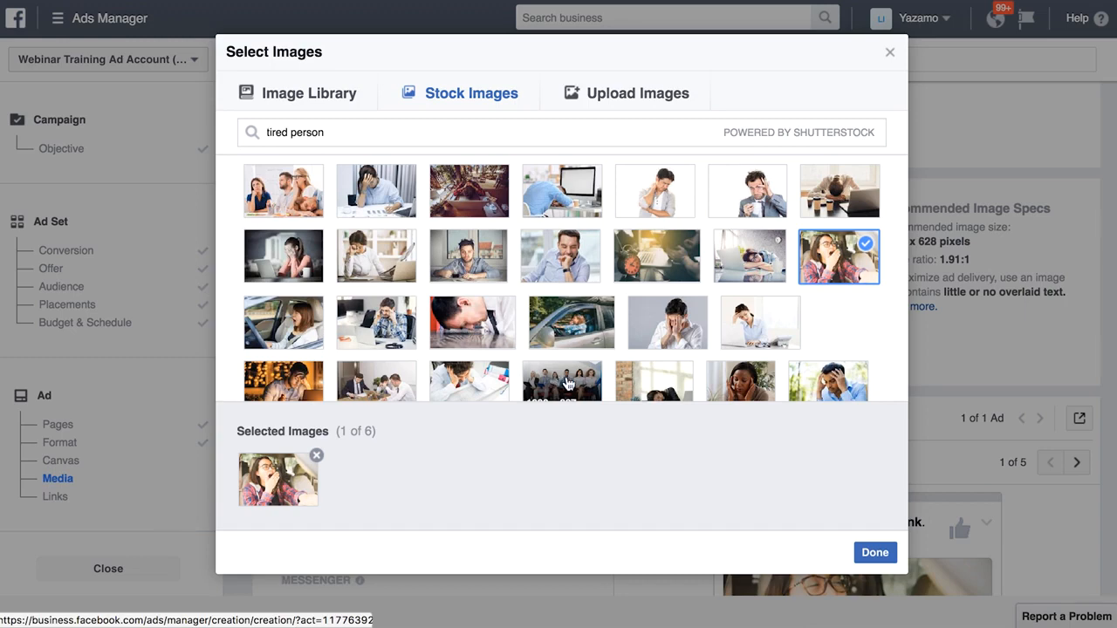
left_click(881, 555)
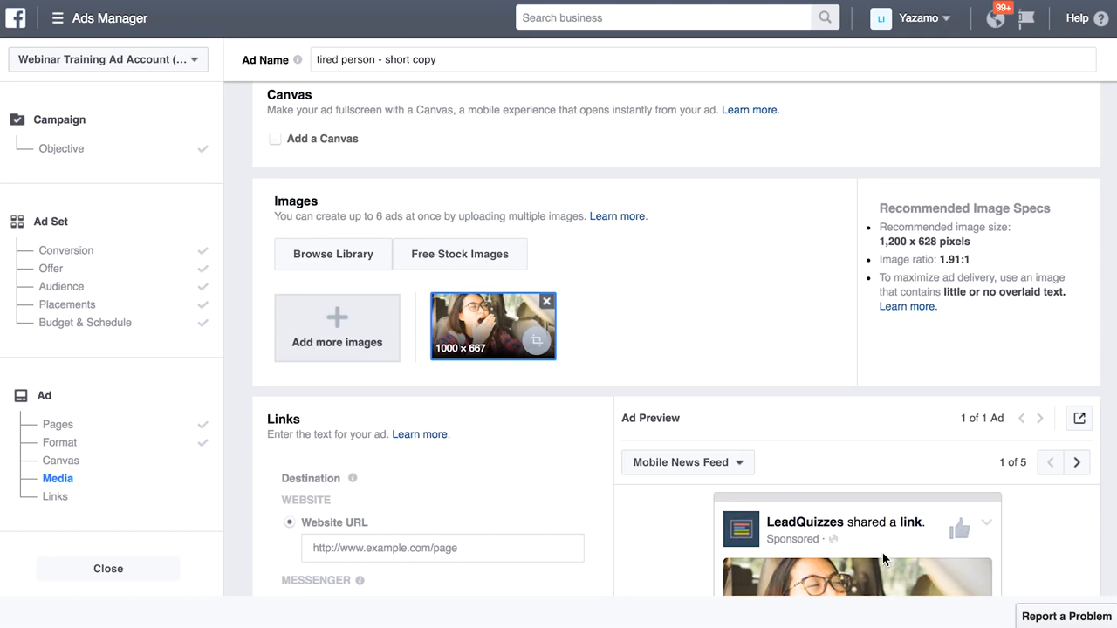
Review the chosen image in the ad preview and switch the preview to Desktop News Feed.
scroll(882, 552, "down", 5)
scroll(882, 559, "down", 1)
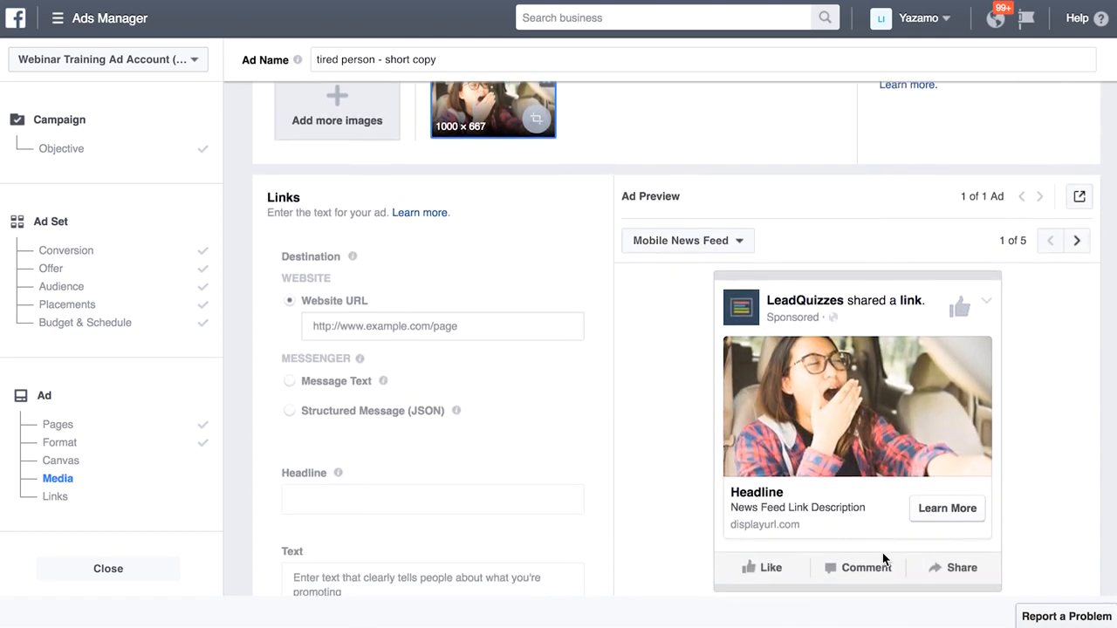
scroll(576, 392, "up", 4)
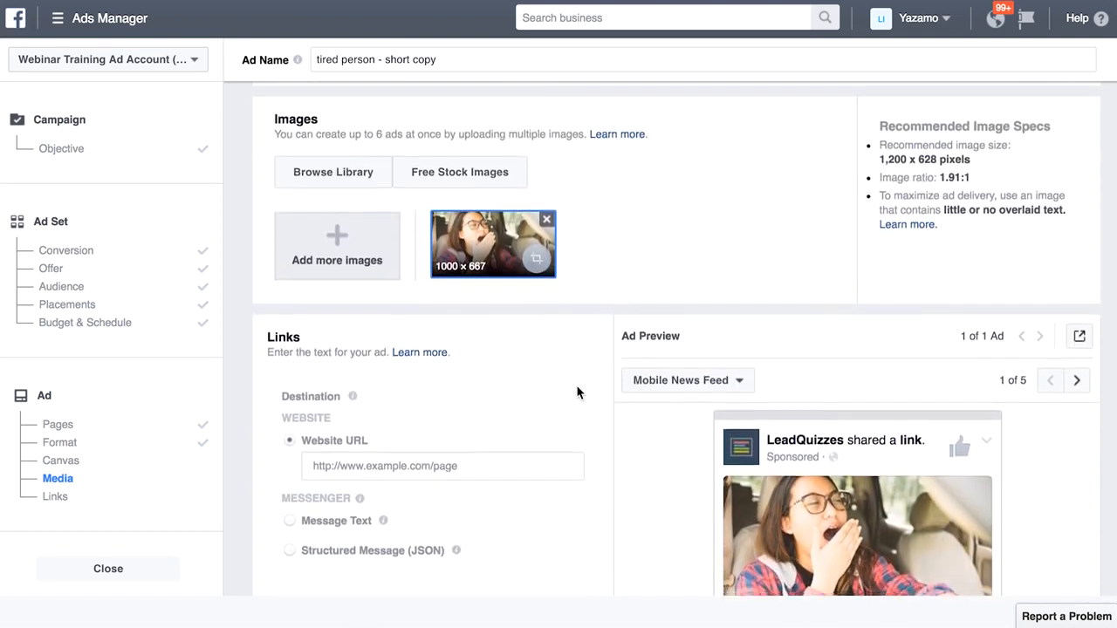
scroll(576, 392, "down", 3)
scroll(576, 393, "down", 2)
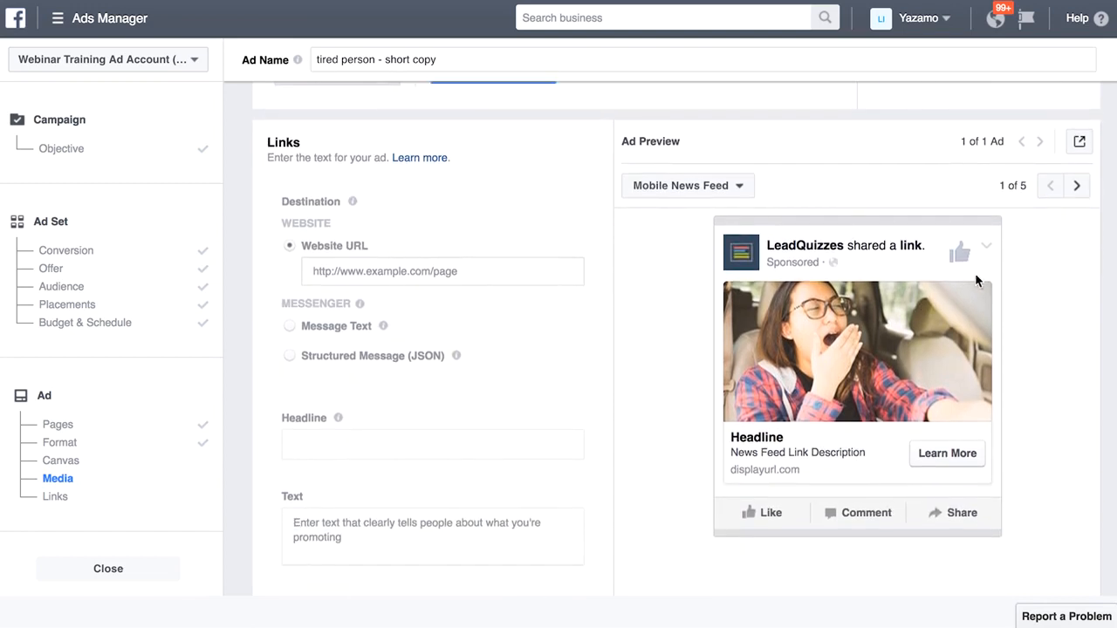
left_click(719, 187)
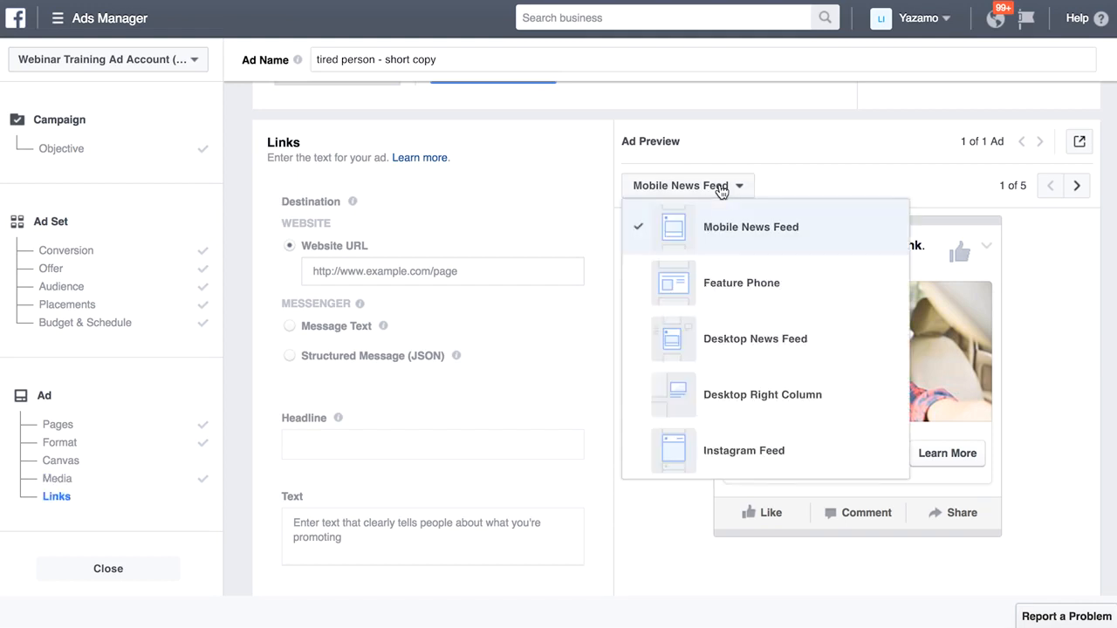
left_click(740, 349)
scroll(829, 436, "down", 1)
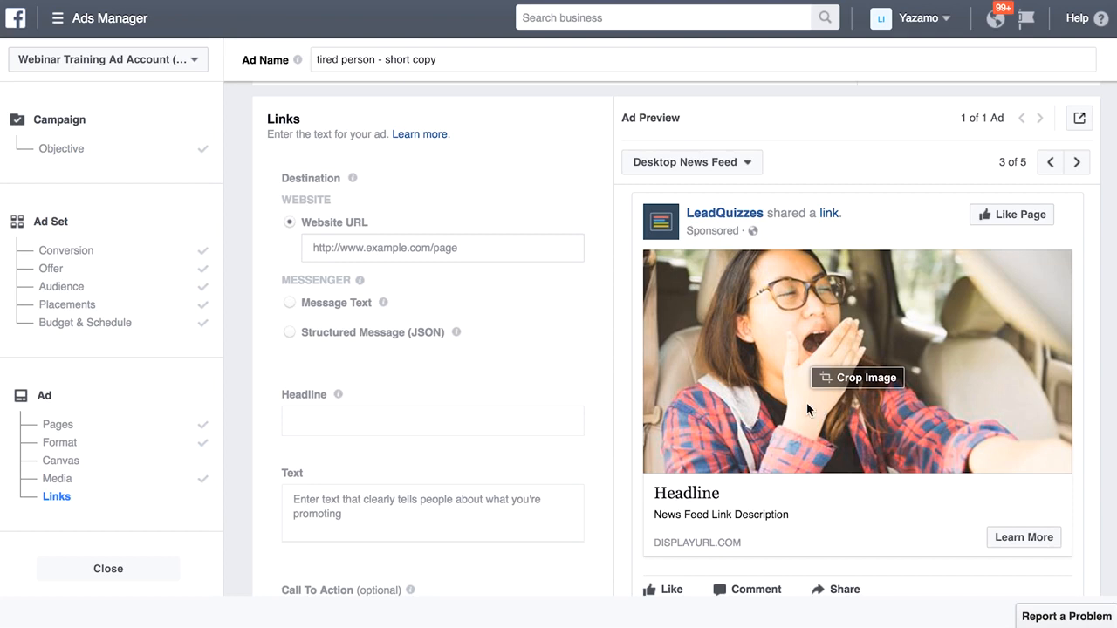
left_click(424, 250)
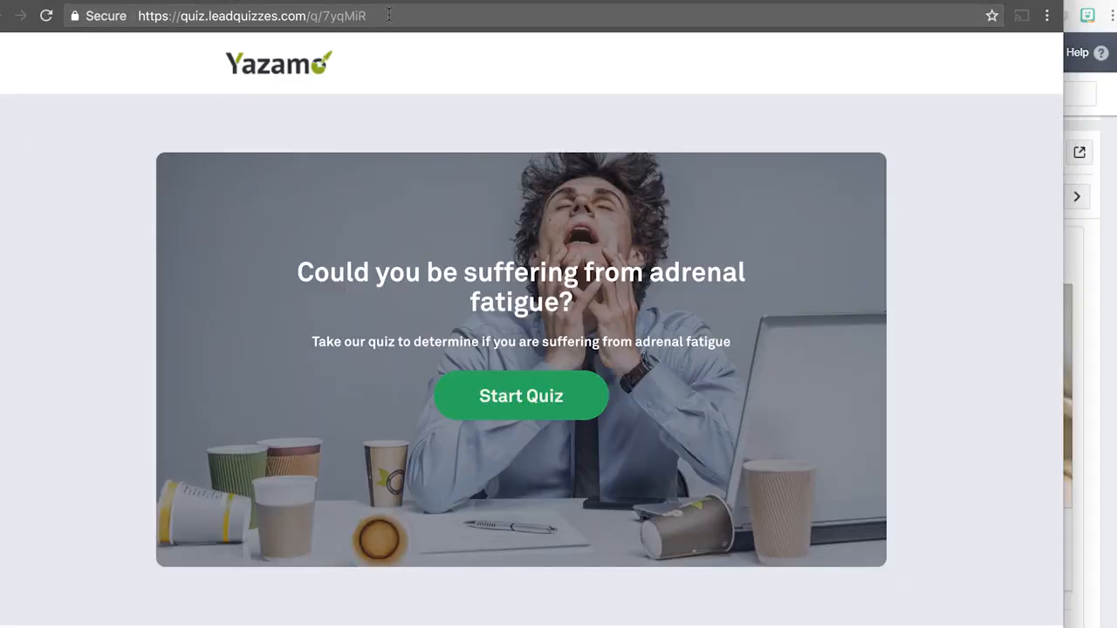
left_click(389, 15)
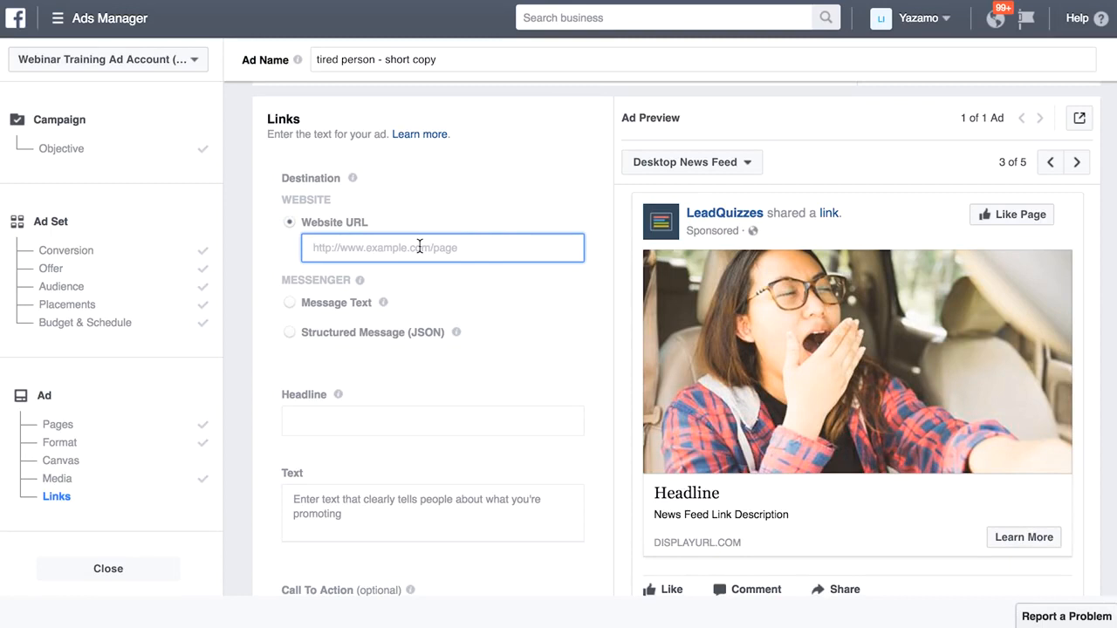
type("https://quiz.leadquizzes.com/q/7yqMiR")
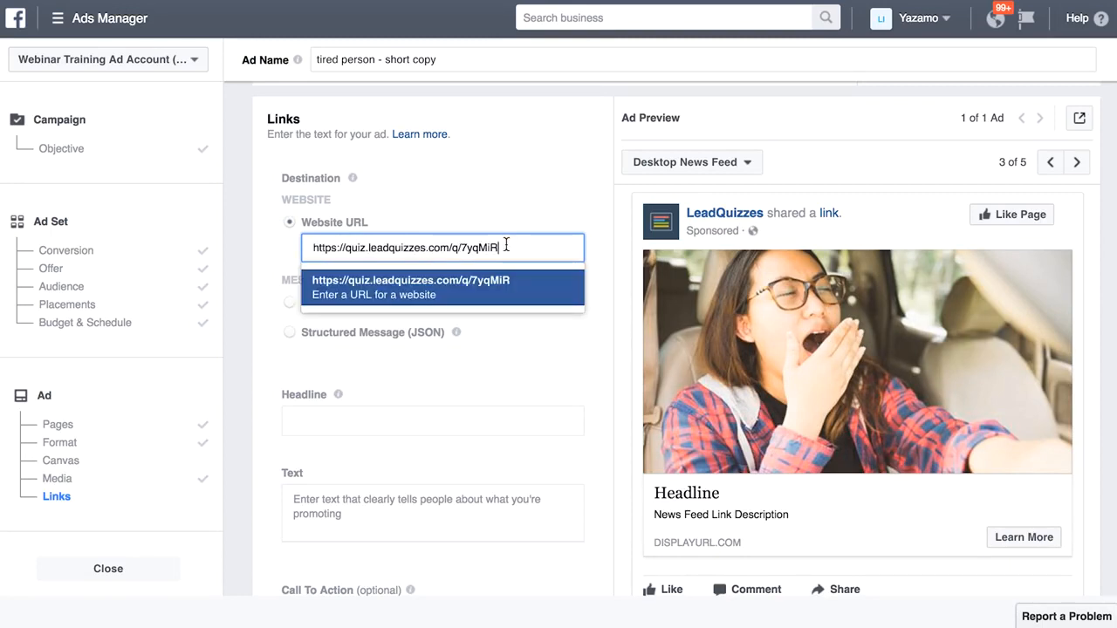
left_click(603, 253)
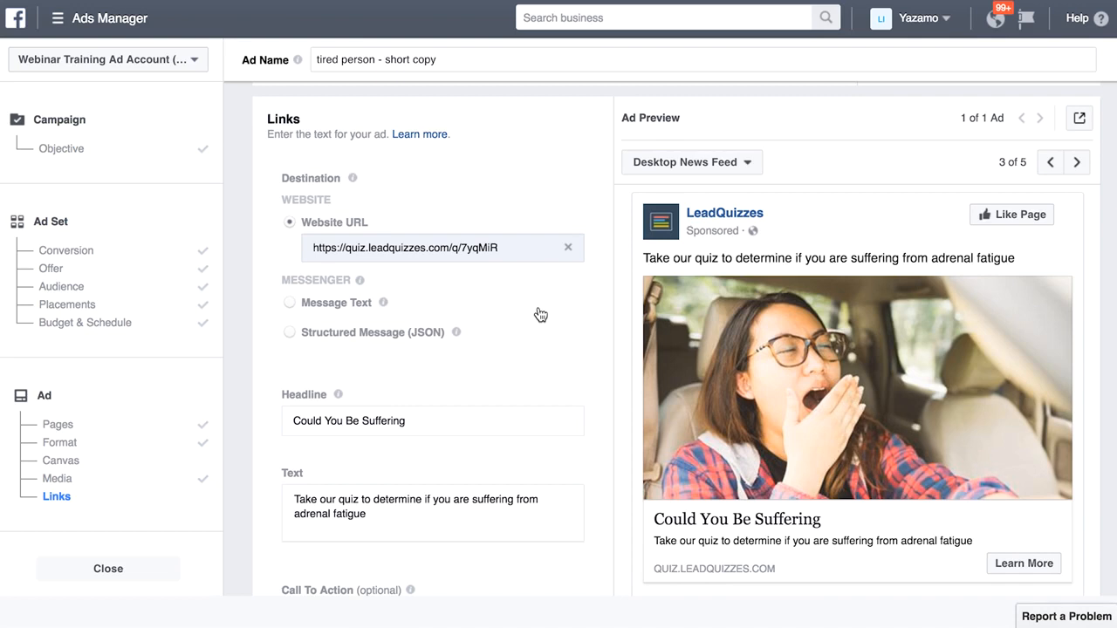
Replace the ad headline with "Take The Adrenal Fatigue Quiz Now!".
scroll(541, 314, "down", 1)
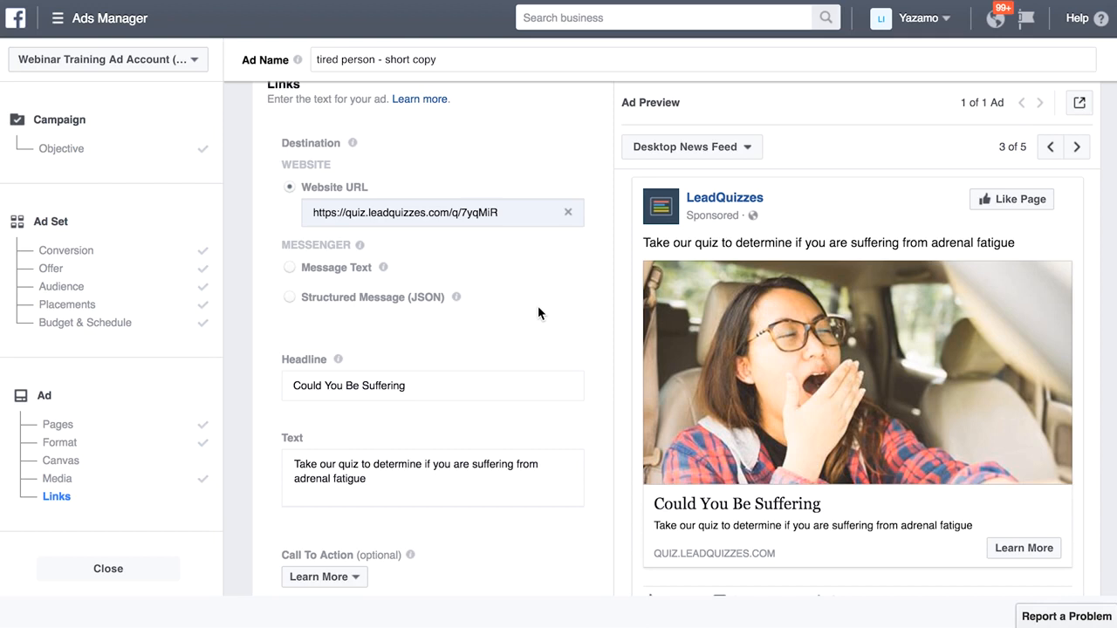
scroll(538, 312, "down", 1)
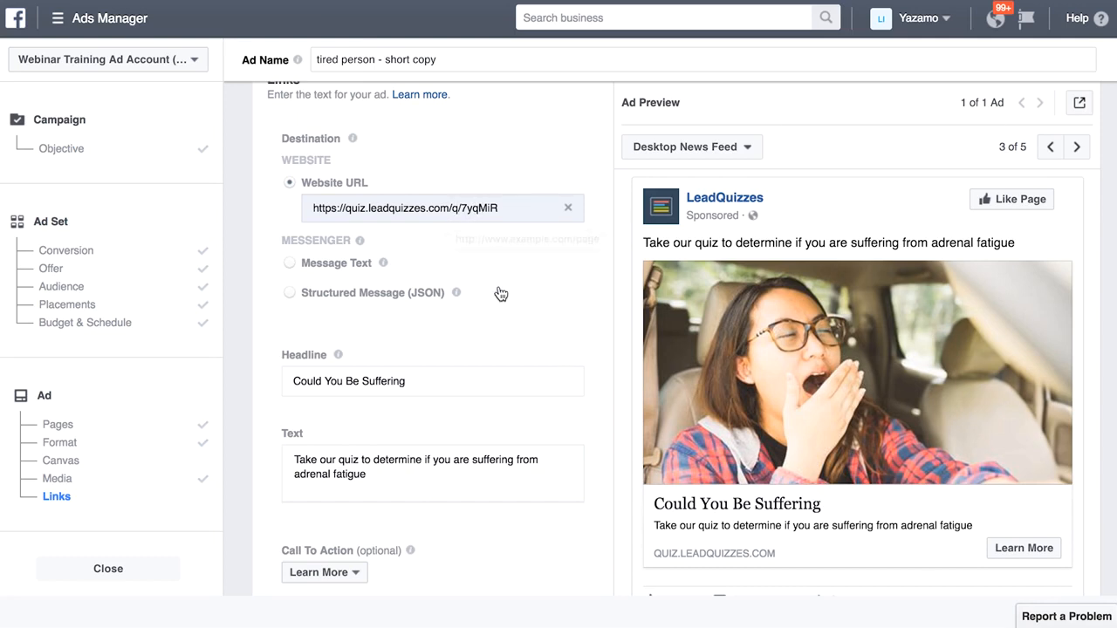
scroll(500, 293, "down", 1)
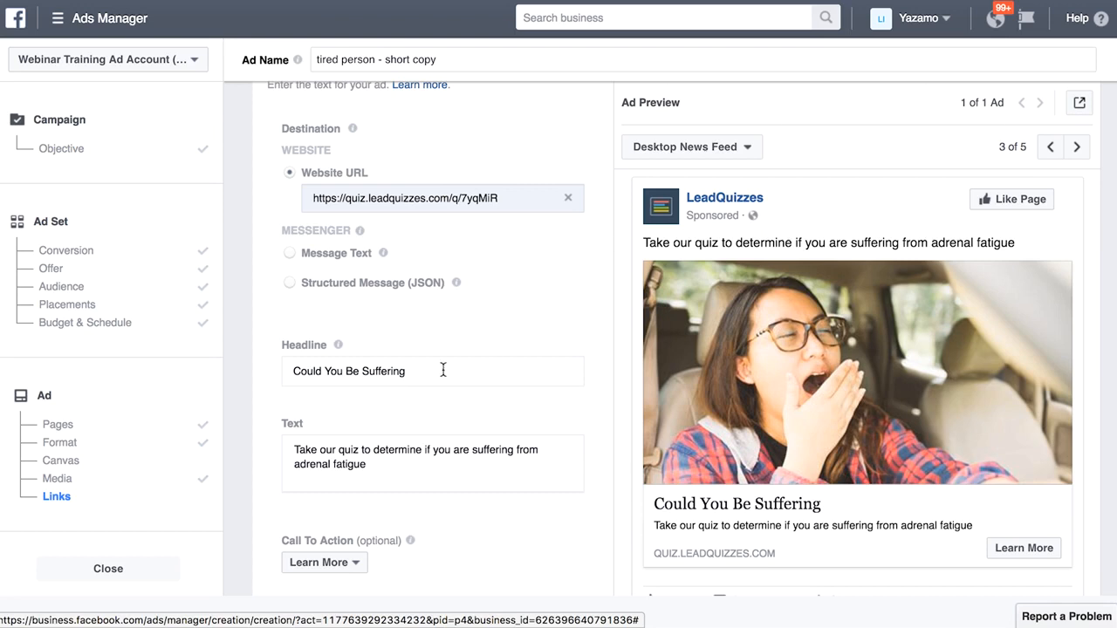
scroll(444, 373, "down", 1)
scroll(443, 375, "down", 1)
left_click(460, 320)
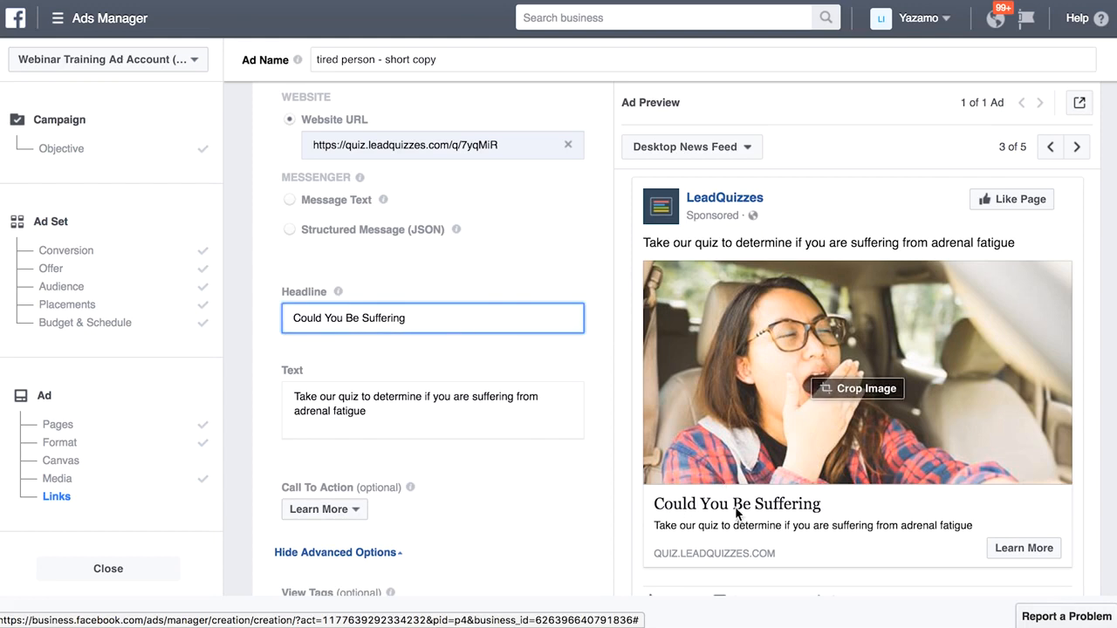
triple_click(446, 311)
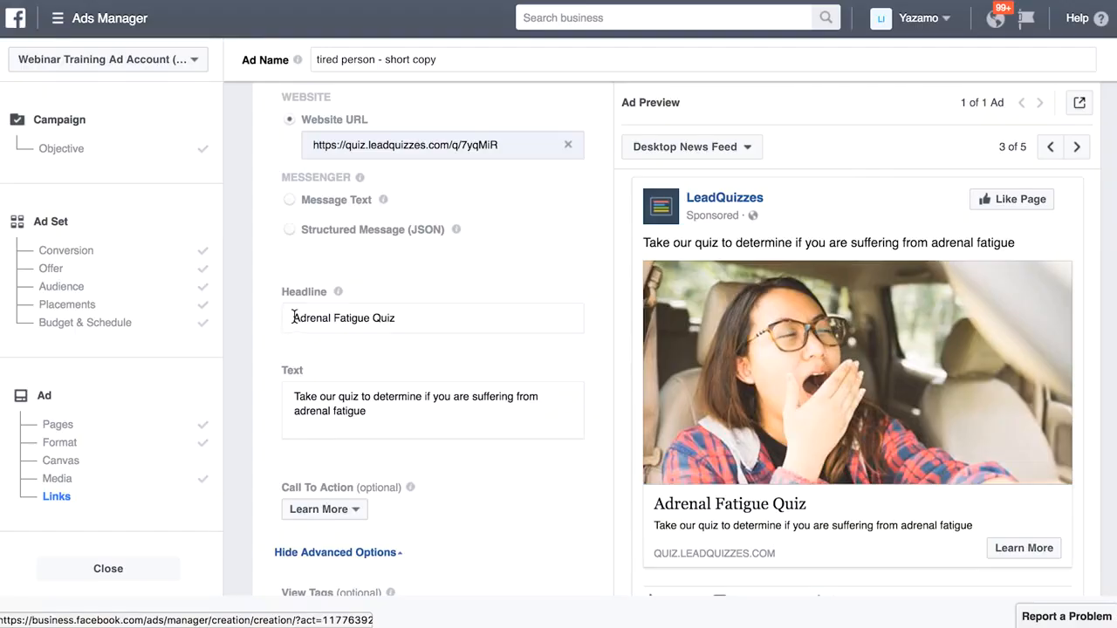
left_click(293, 317)
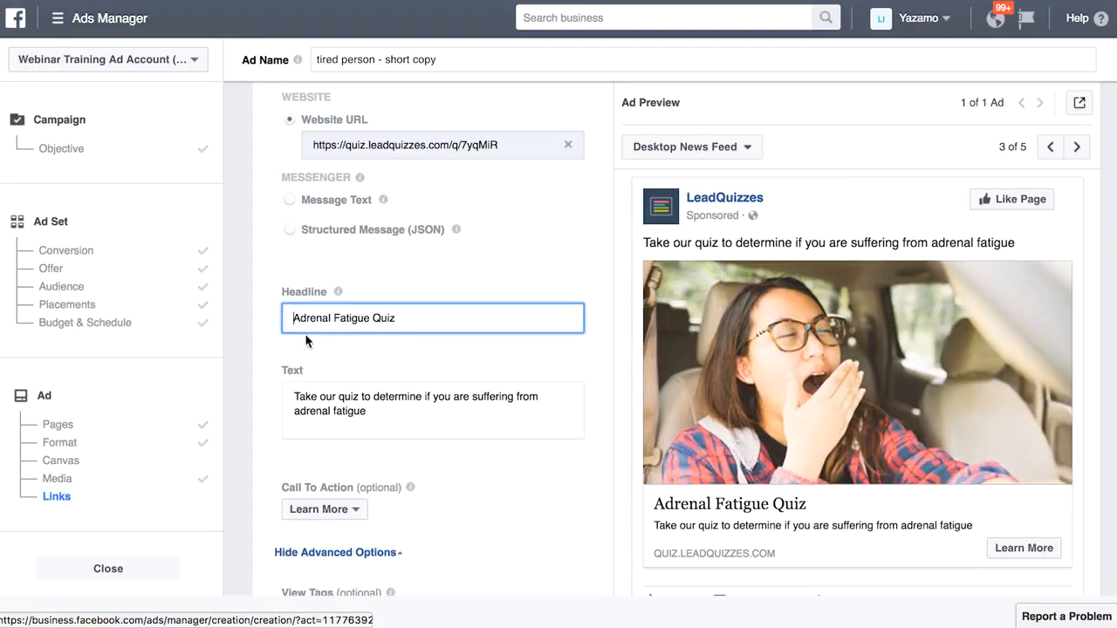
type("Take ")
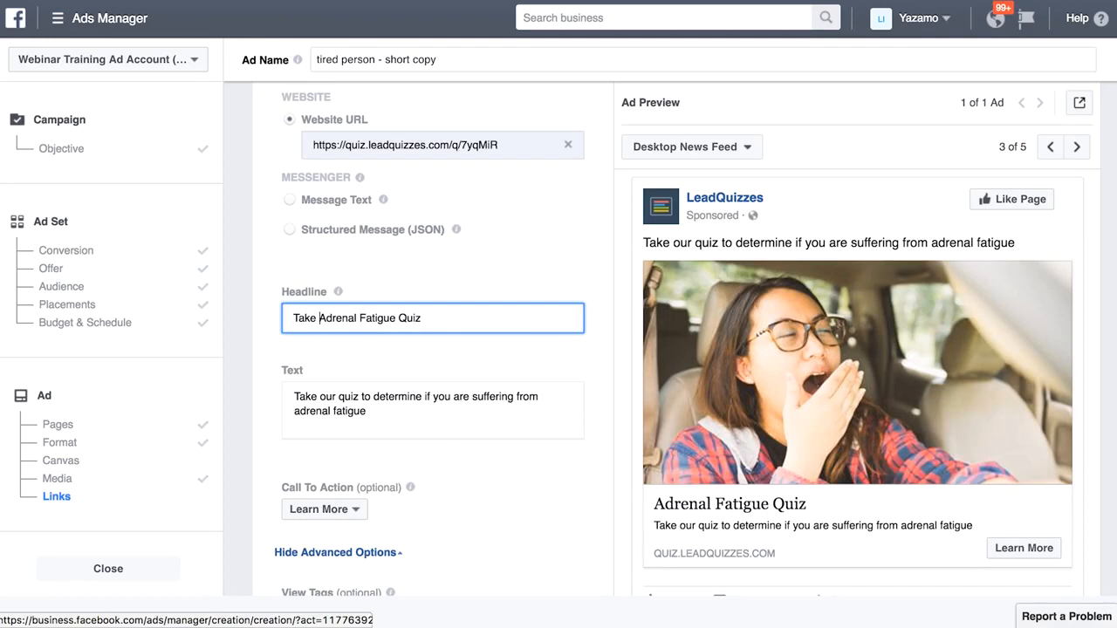
type("The ")
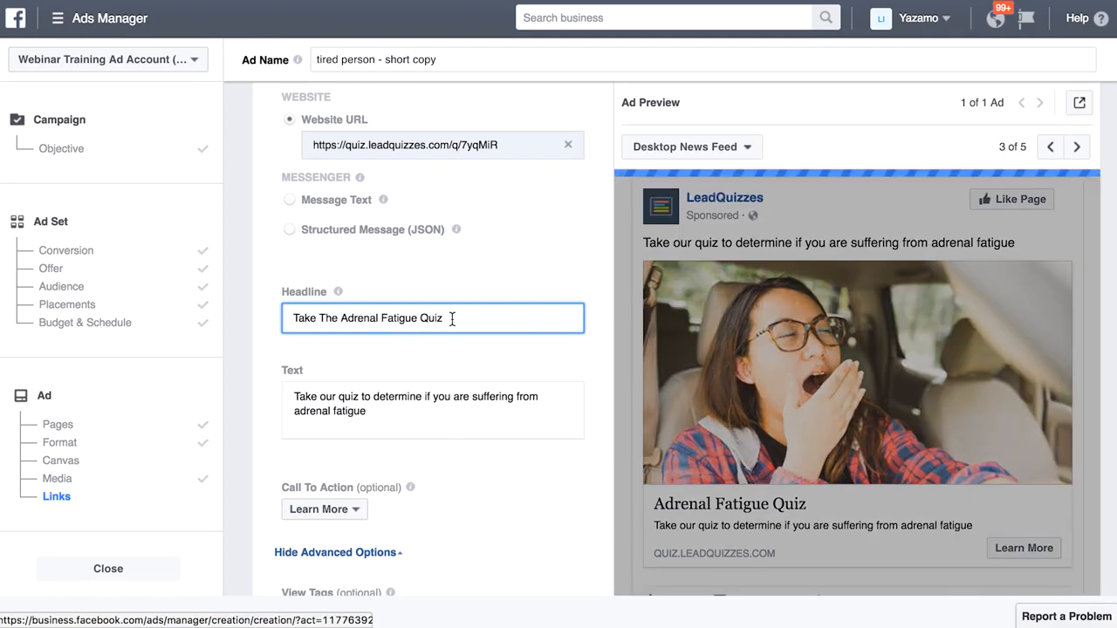
type(" Now!")
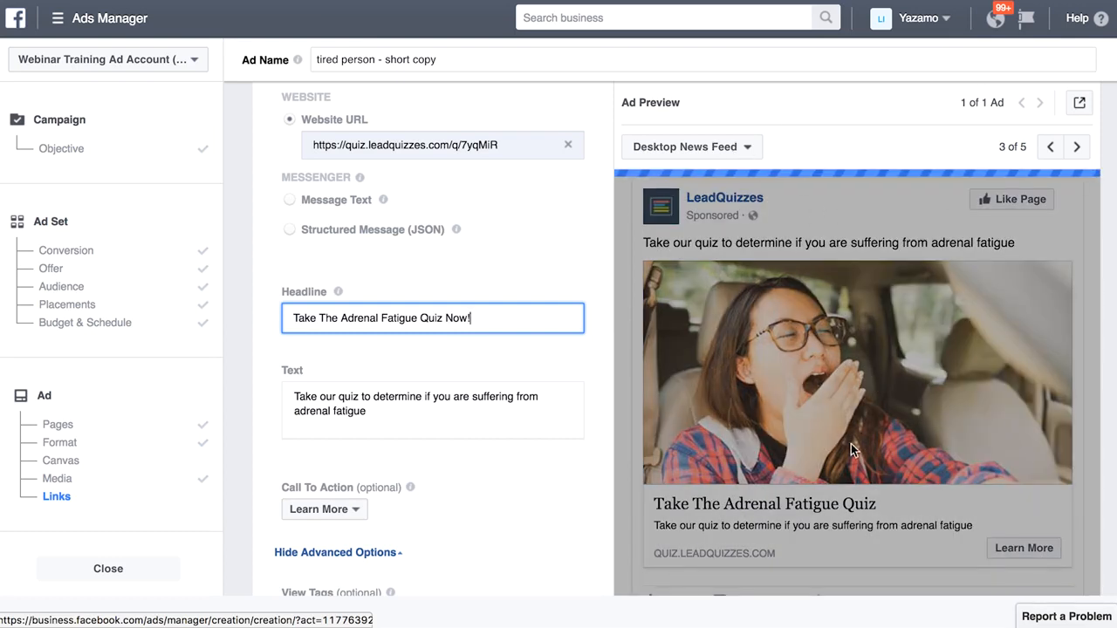
Preview the ad as Mobile News Feed and replace its text with "Tired in the afternoon? Take the adrenal fatigue quiz!".
left_click(742, 150)
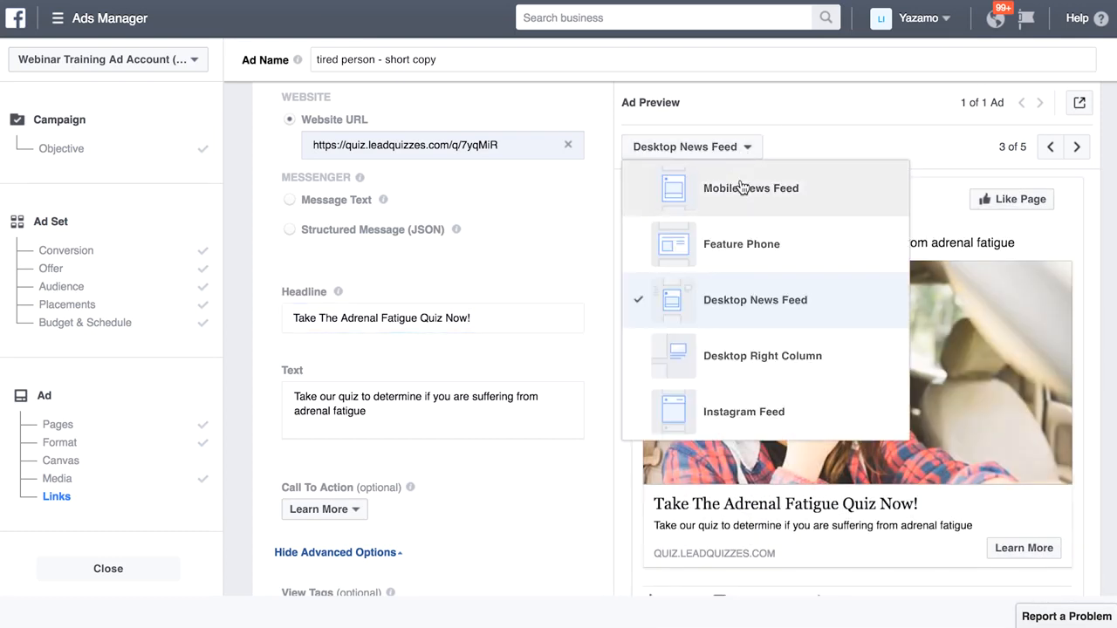
left_click(741, 187)
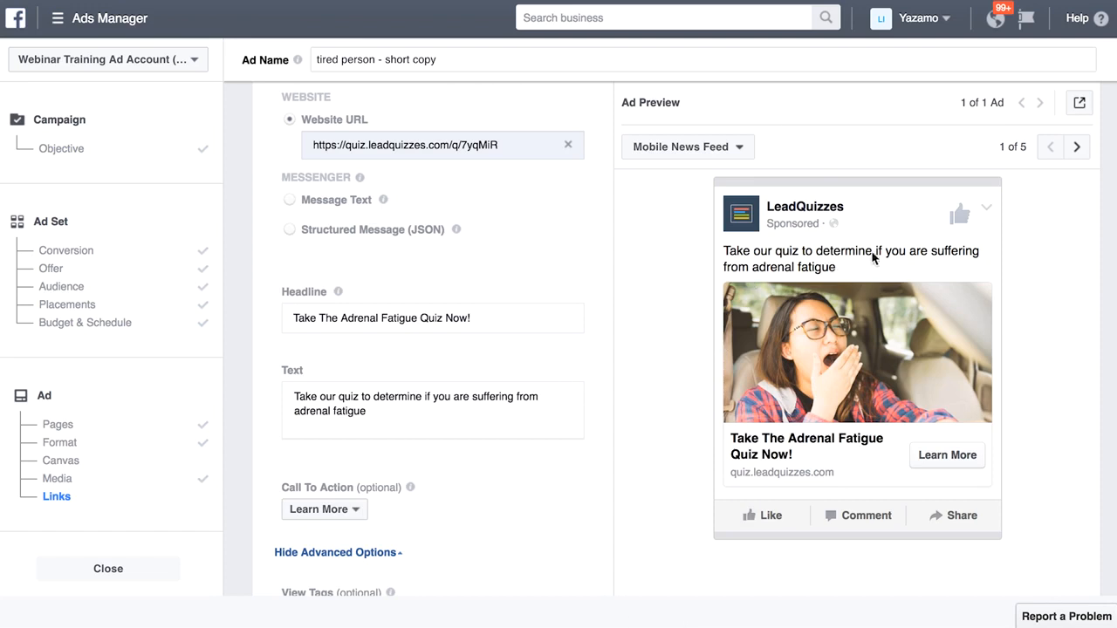
left_click(379, 422)
left_click(294, 395)
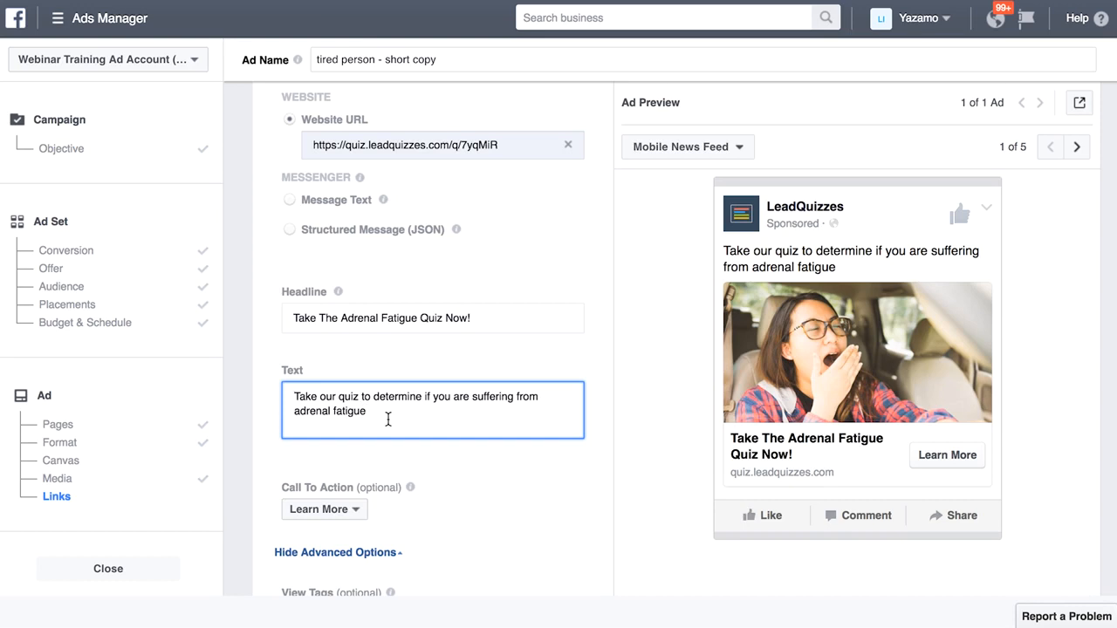
left_click_drag(384, 413, 282, 384)
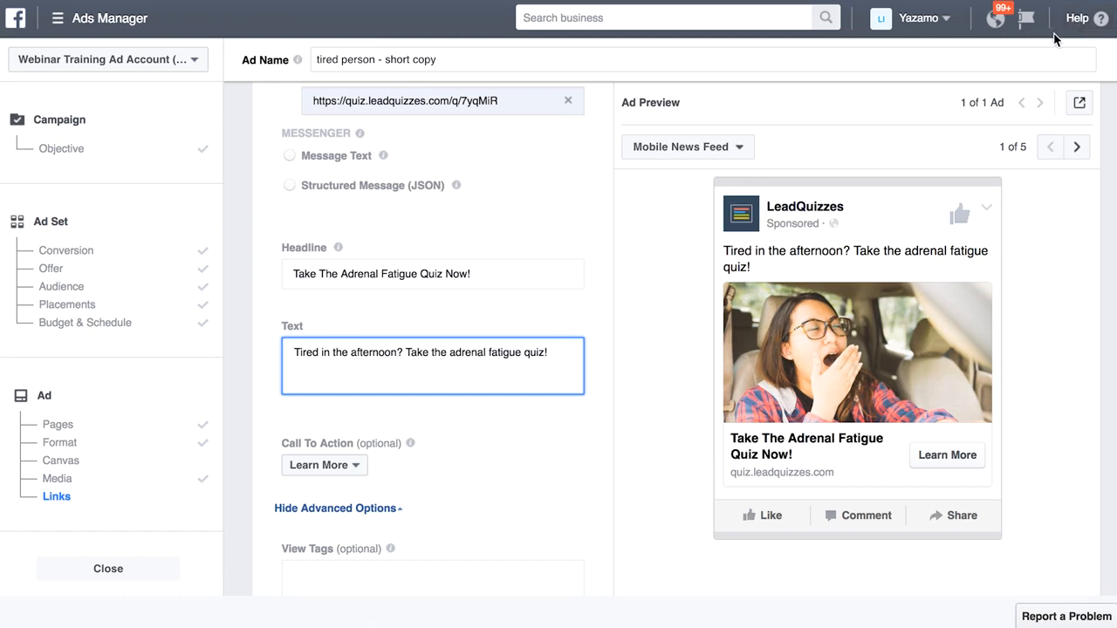
left_click(491, 466)
scroll(492, 466, "down", 3)
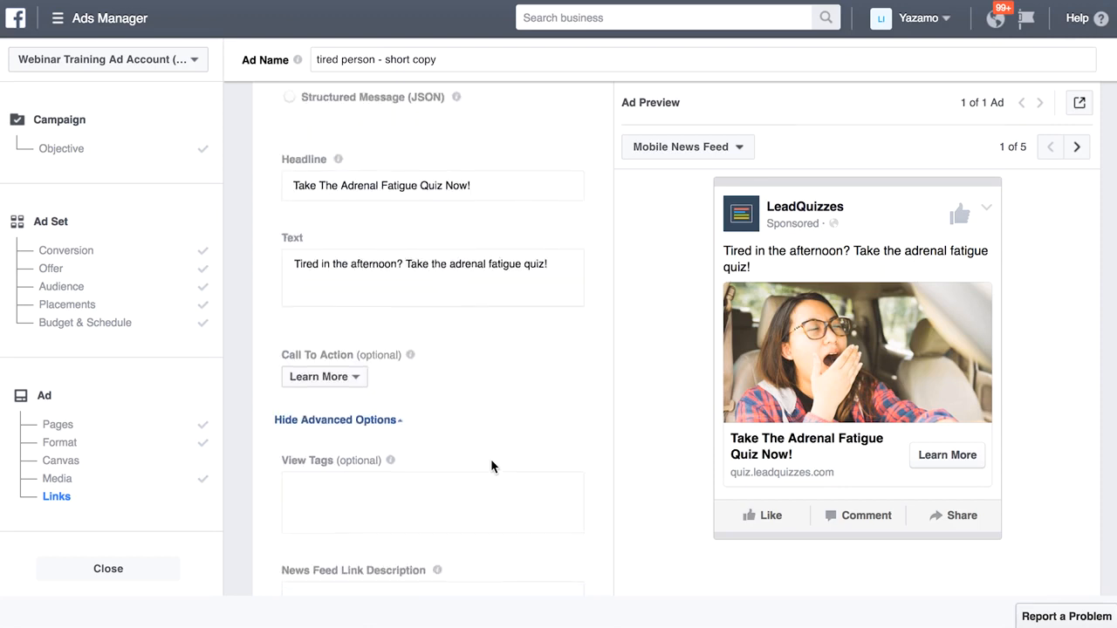
Examine the available call-to-action button options, keeping Learn More selected.
left_click(348, 330)
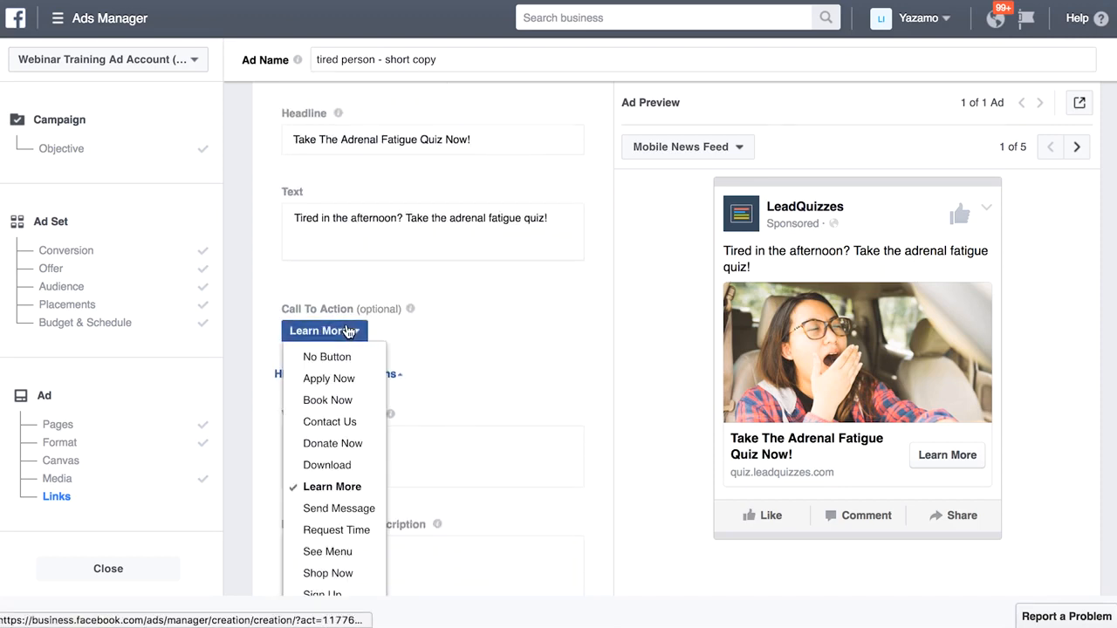
left_click(473, 331)
scroll(473, 330, "down", 2)
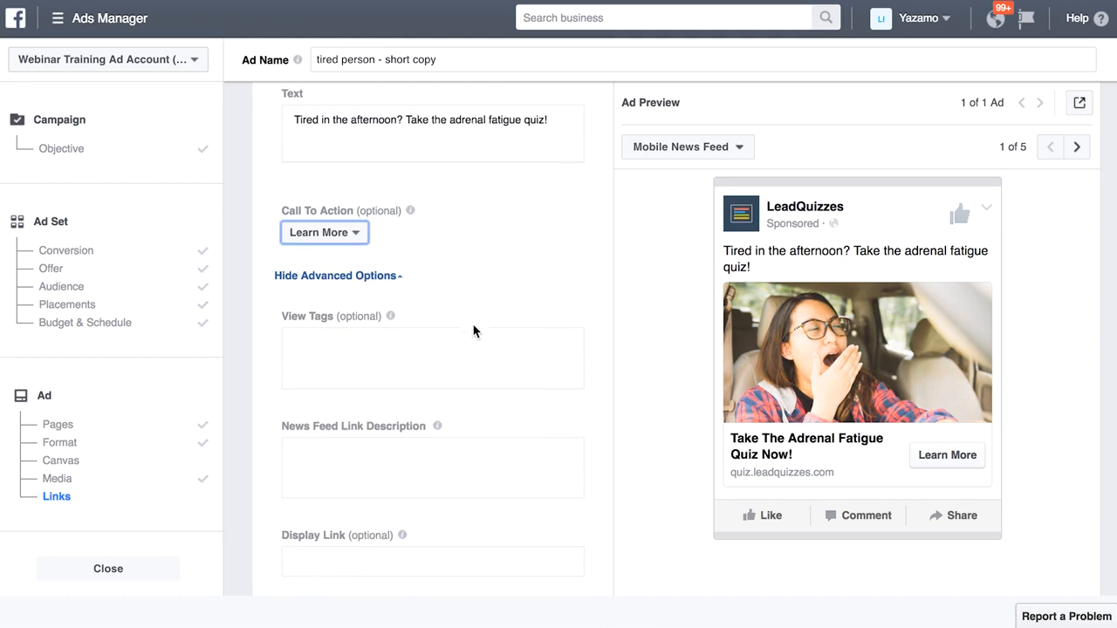
left_click(339, 233)
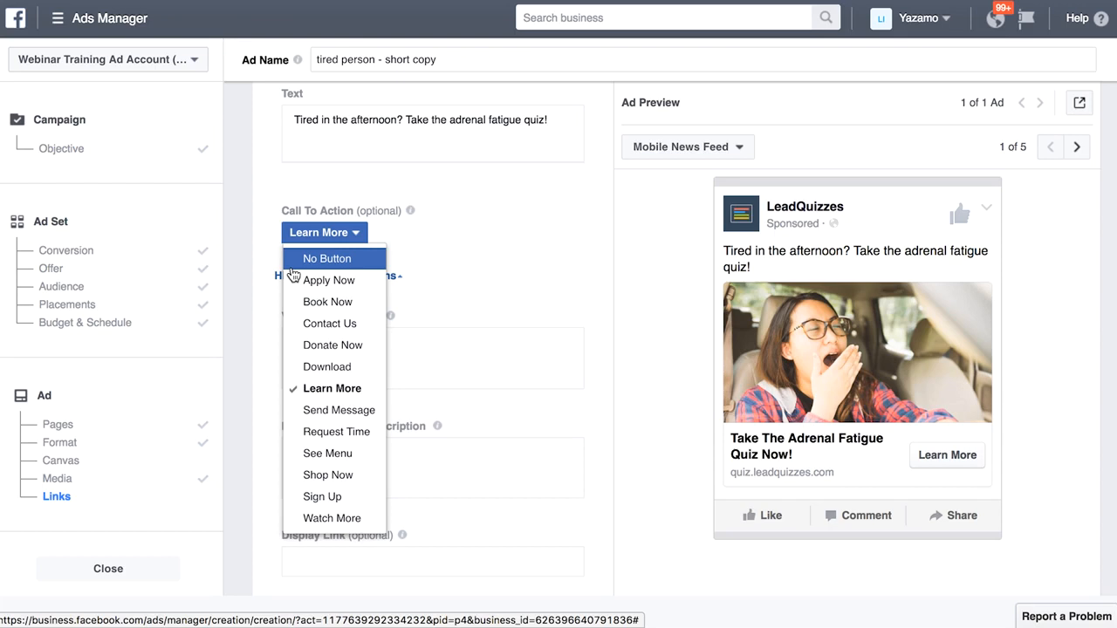
left_click(539, 283)
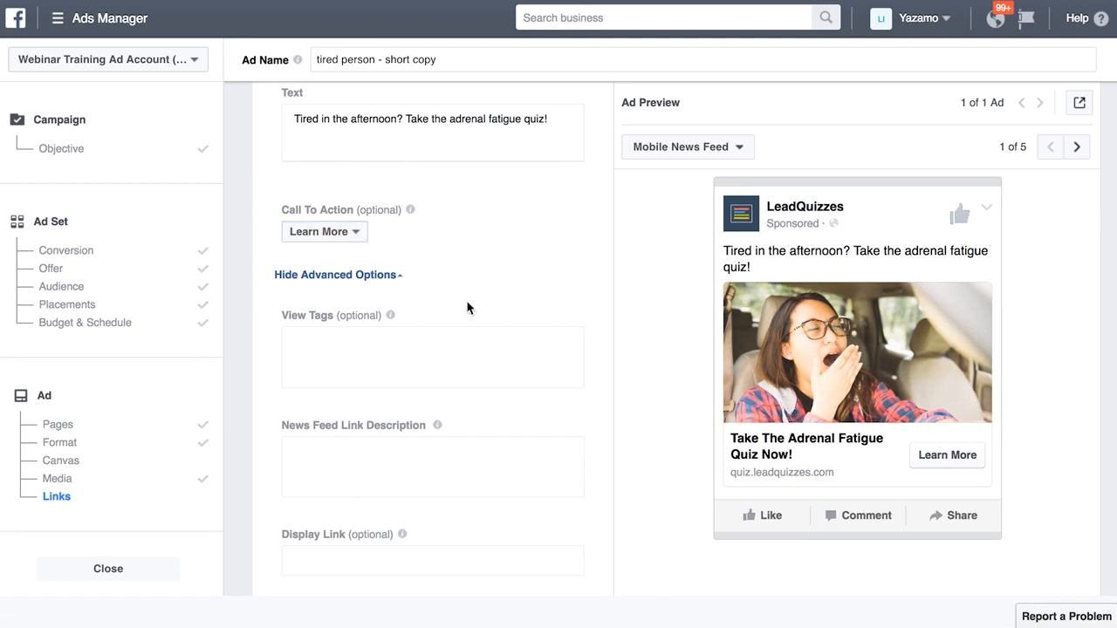
Read the help notes for the view tags and the News Feed link description.
scroll(467, 307, "down", 1)
scroll(409, 340, "down", 1)
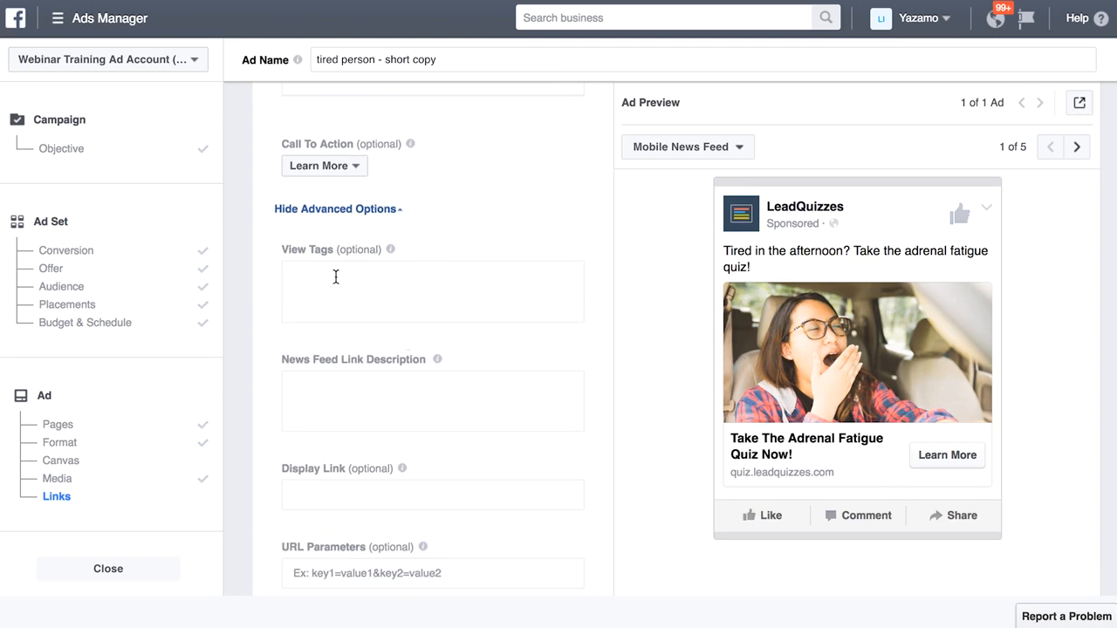
mouse_move(390, 251)
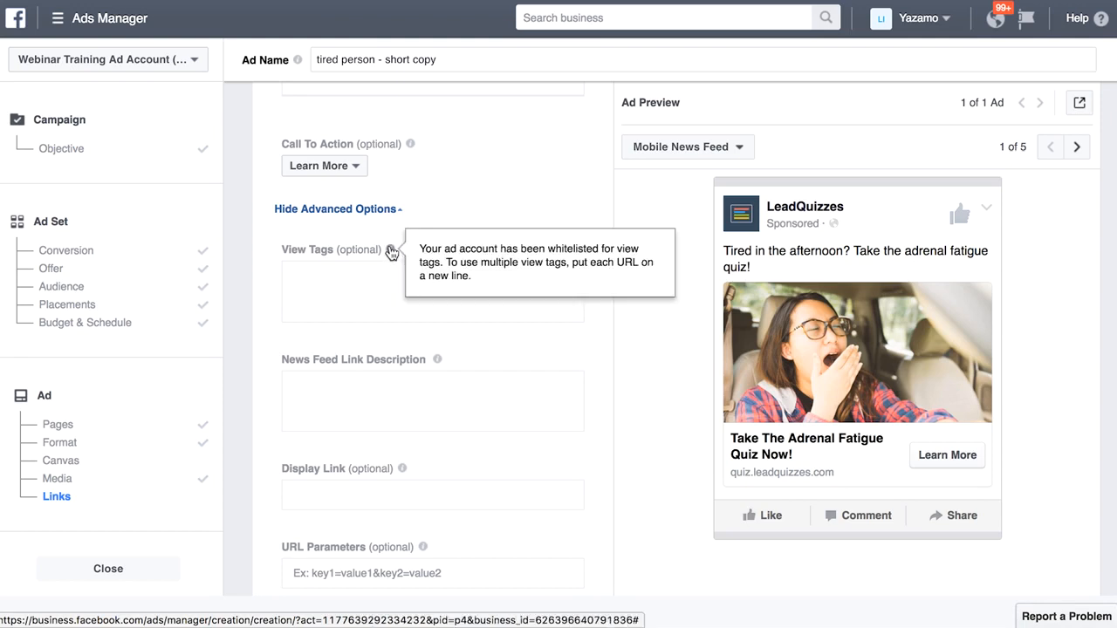
scroll(362, 357, "down", 2)
scroll(362, 357, "down", 1)
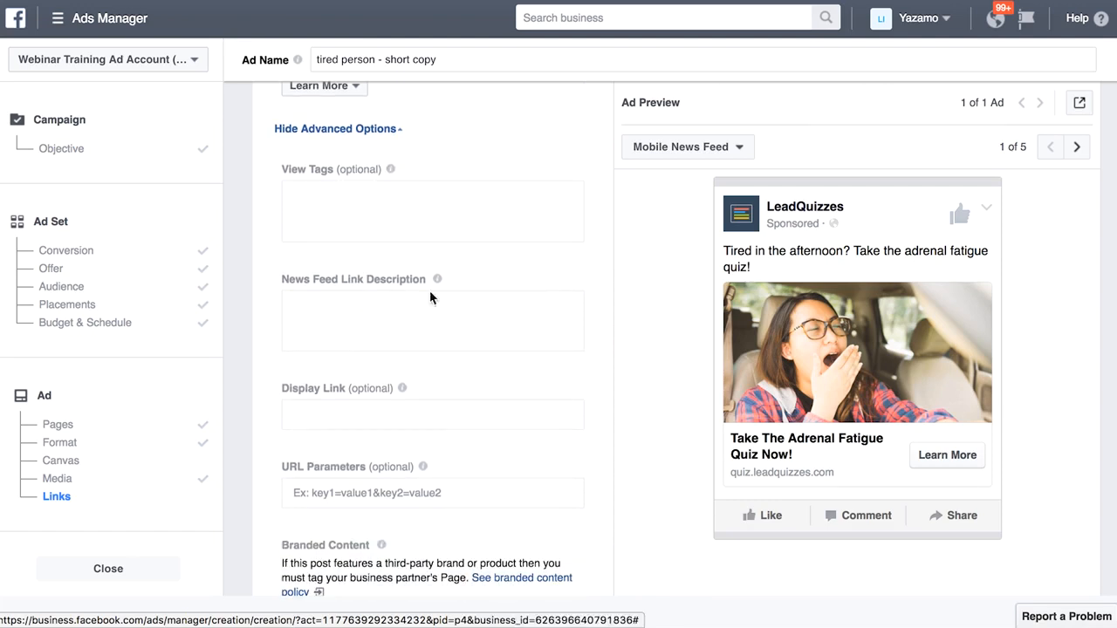
mouse_move(437, 280)
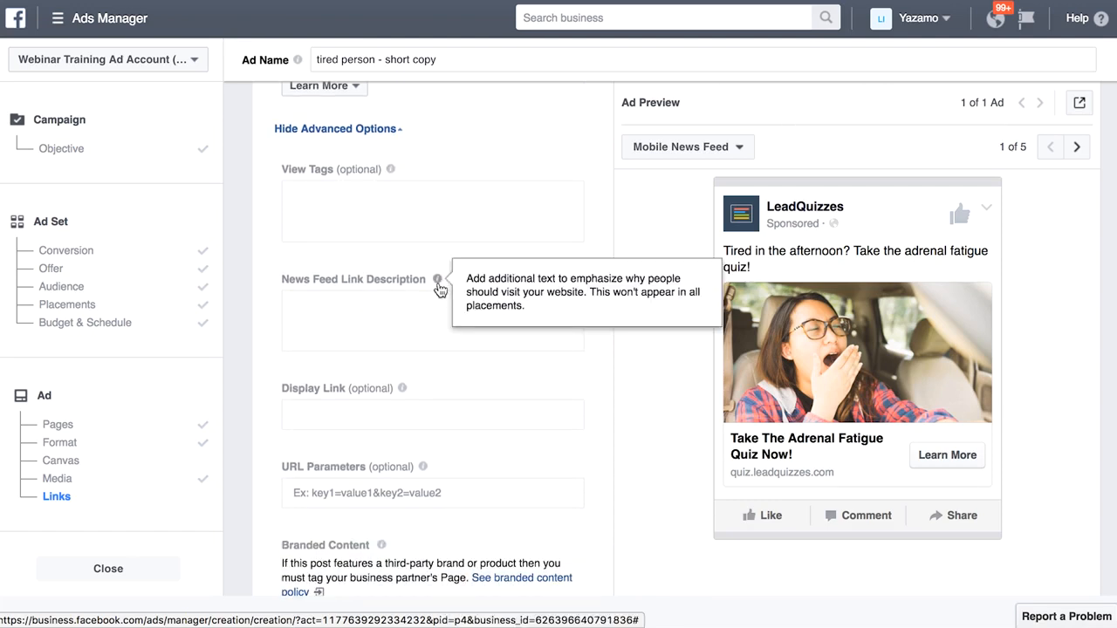
Preview the ad as Desktop News Feed and set its News Feed link description to "Click to take the quiz ---------------->".
left_click(421, 306)
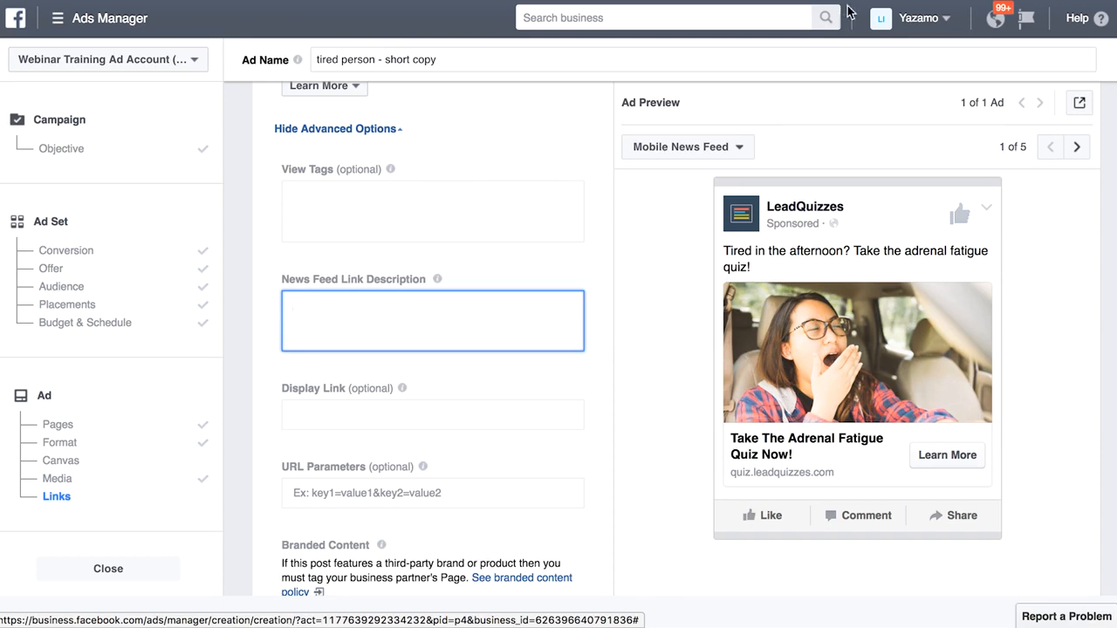
left_click(737, 147)
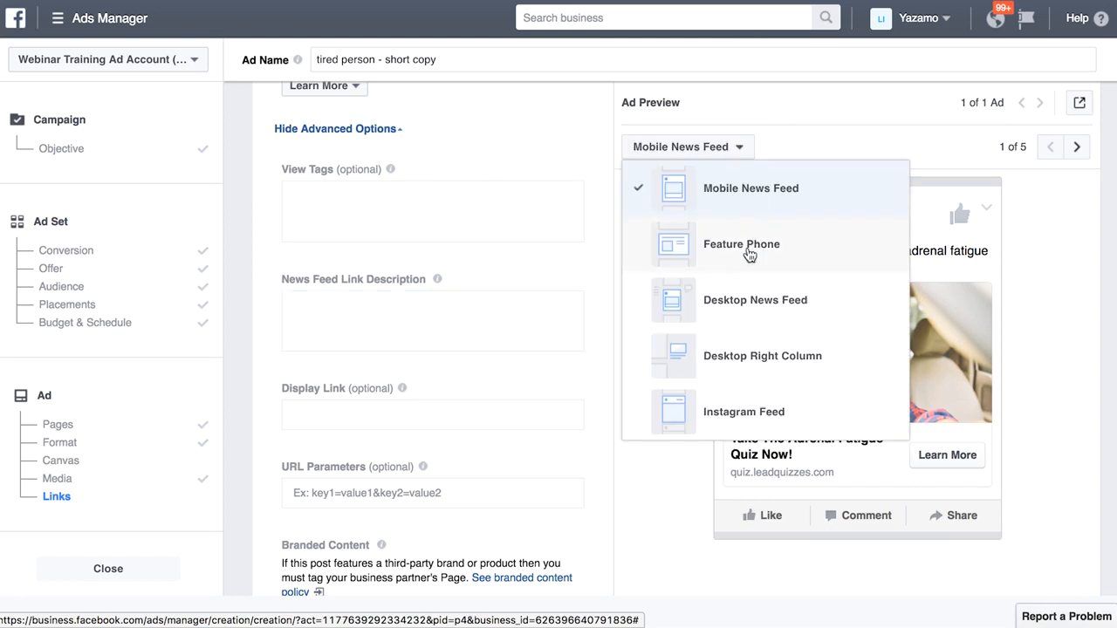
left_click(733, 316)
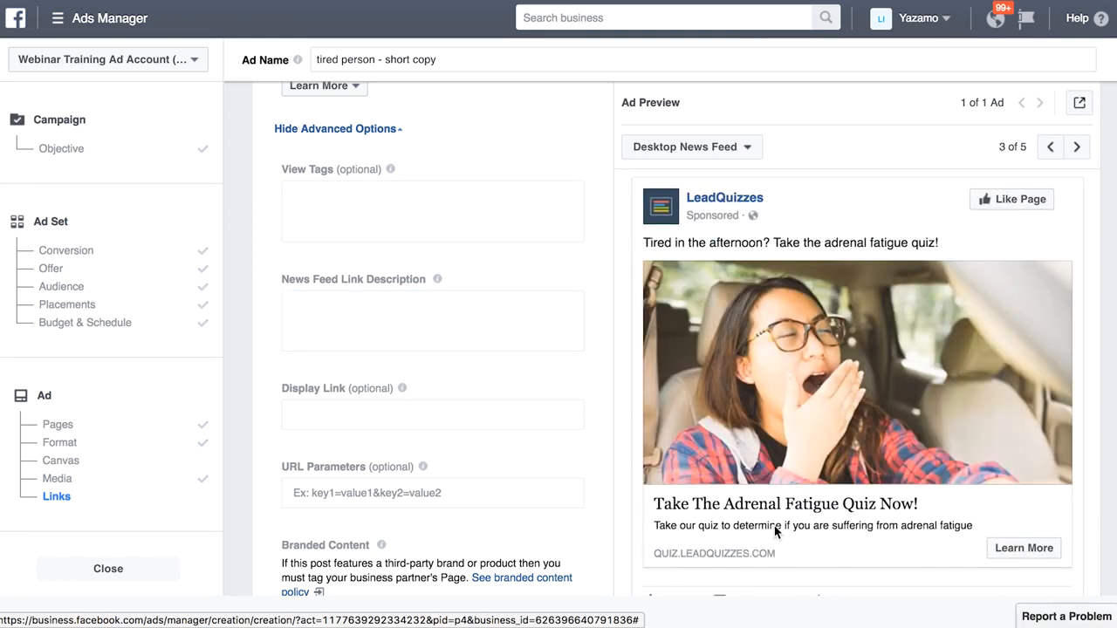
left_click(341, 324)
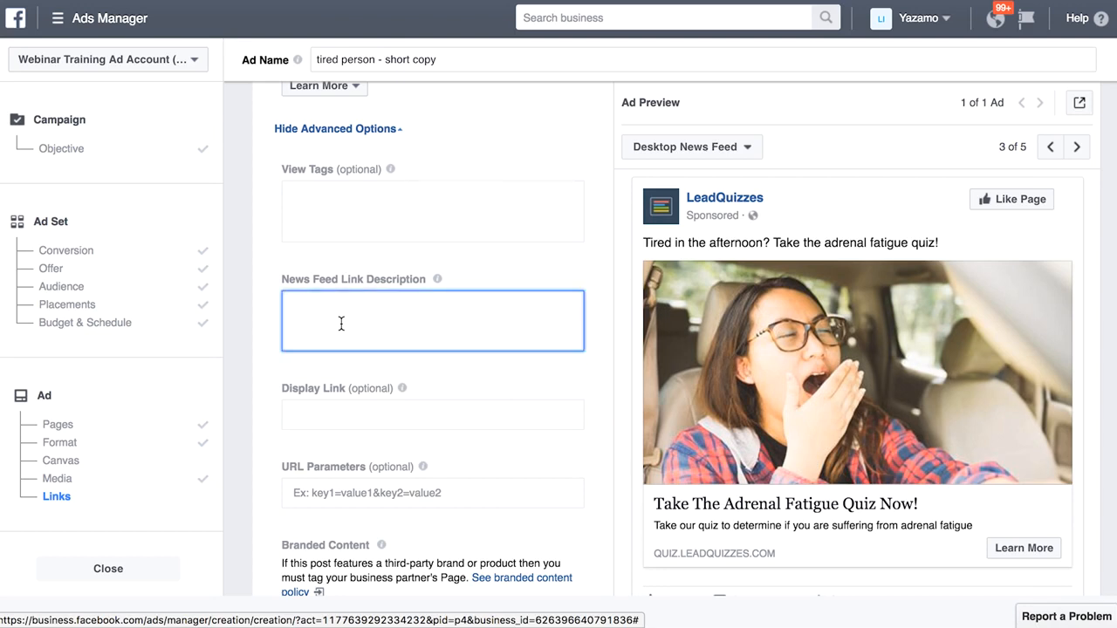
type("Click to take the quiz")
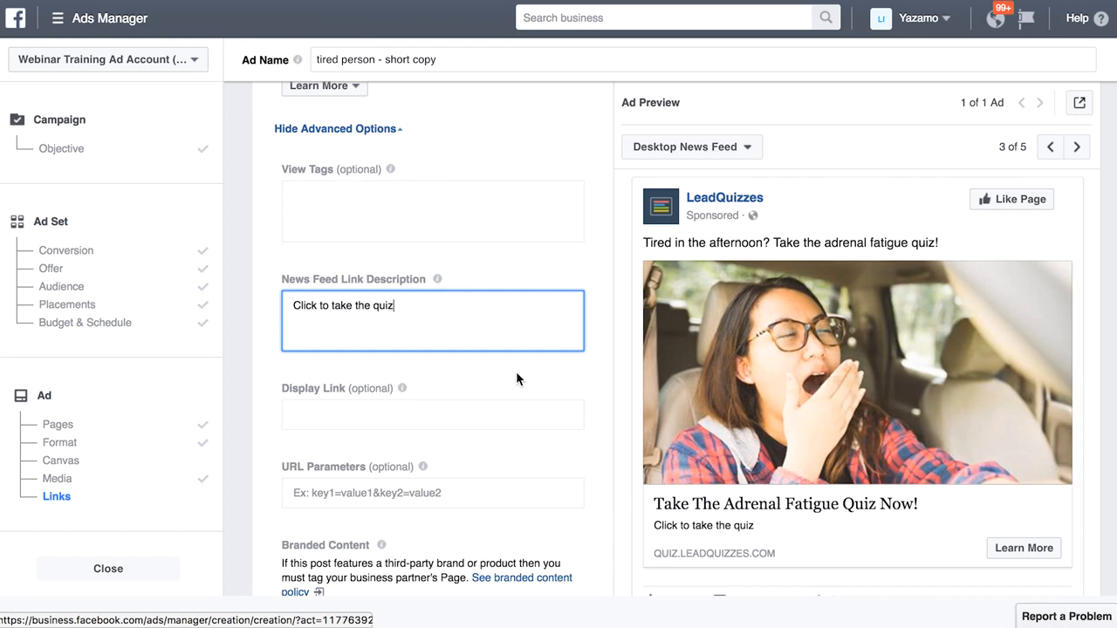
double_click(459, 311)
left_click(460, 310)
type("---------------->")
Leave the remaining optional link and tracking settings as they are, place the ad order and continue to the ads list.
left_click(320, 410)
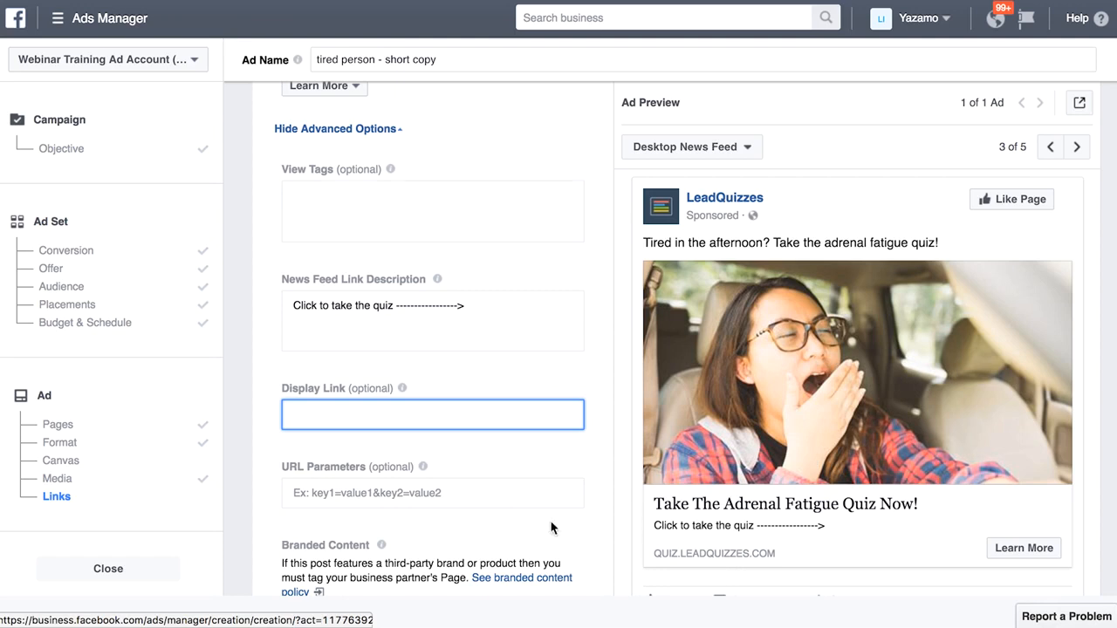
scroll(467, 524, "down", 3)
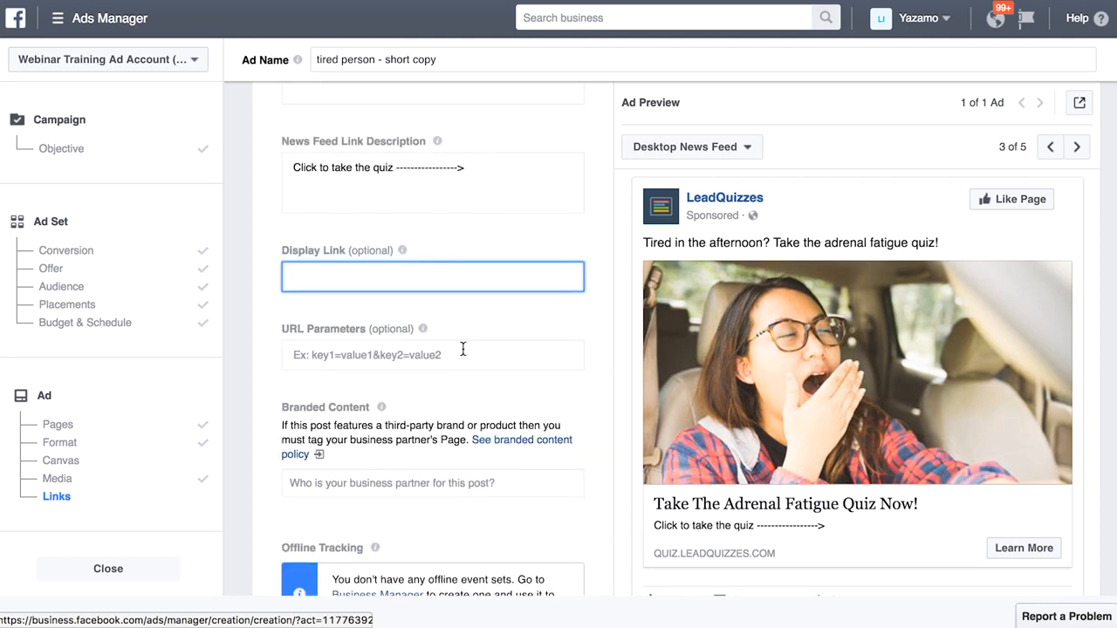
scroll(468, 374, "down", 1)
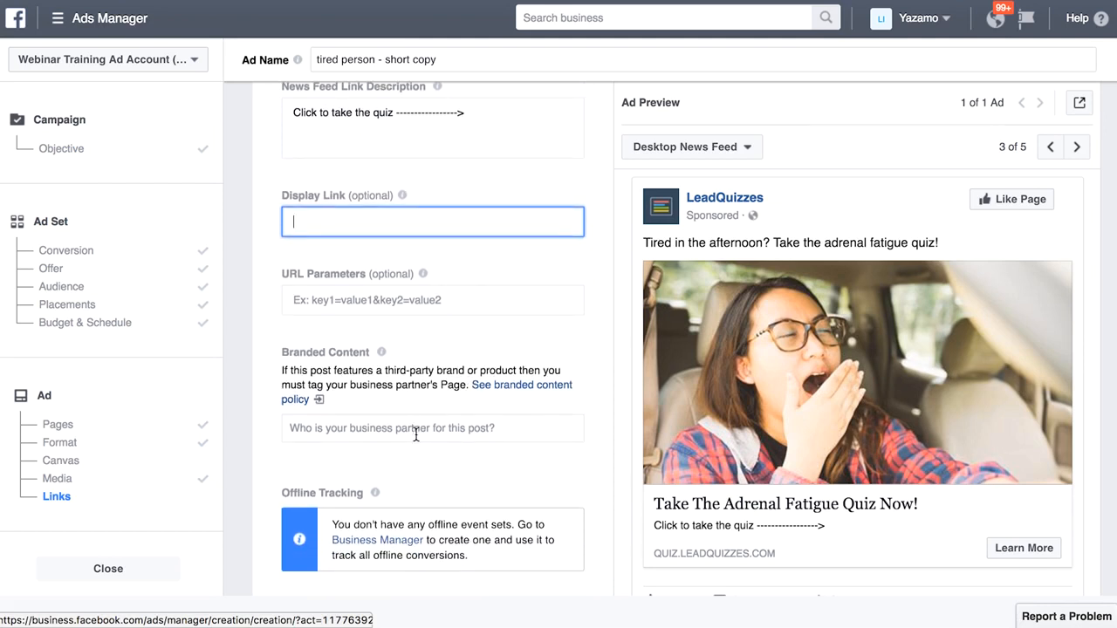
scroll(416, 435, "down", 2)
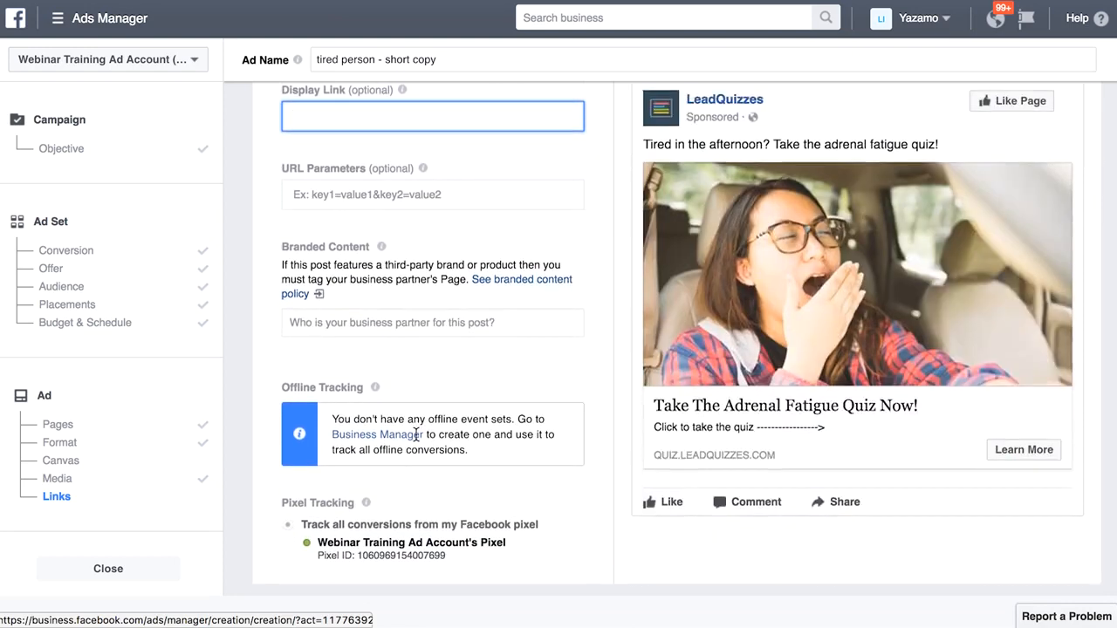
scroll(416, 435, "down", 1)
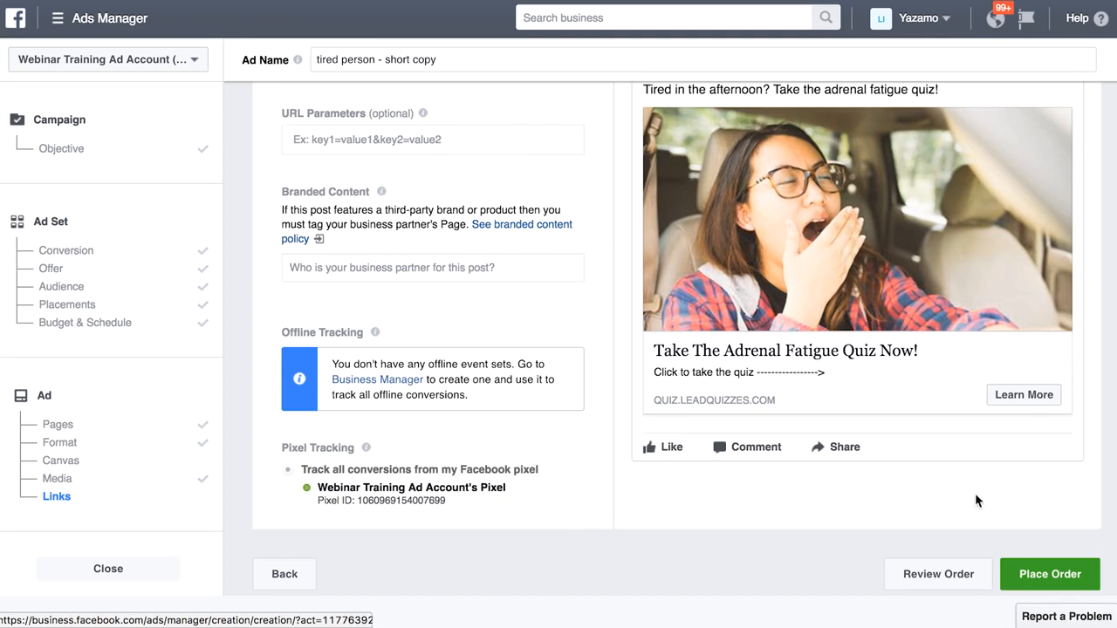
left_click(1036, 576)
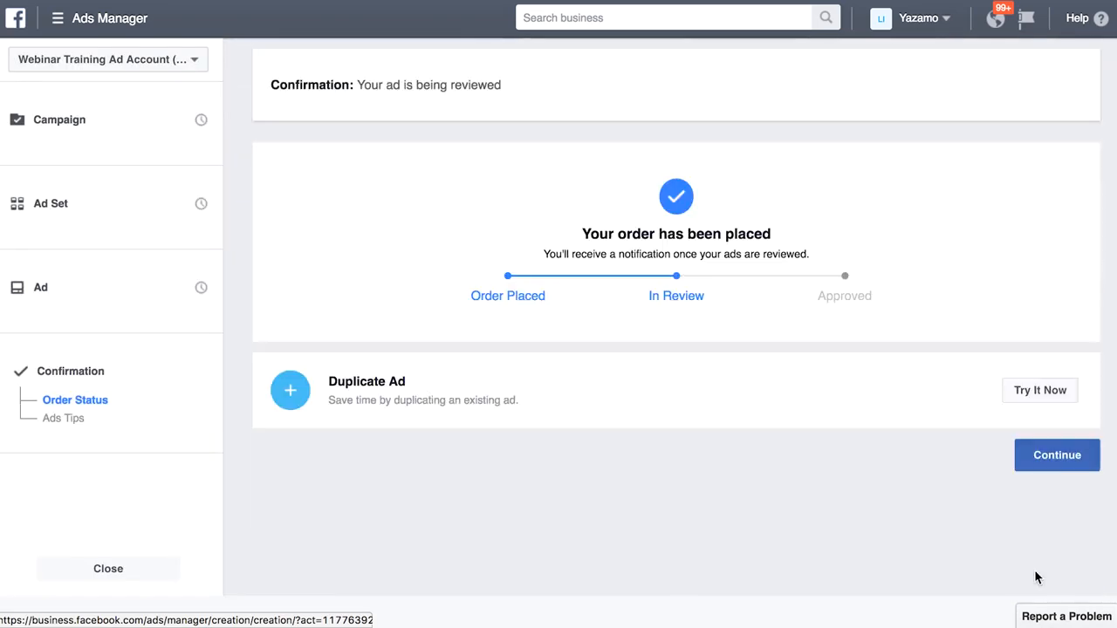
left_click(1060, 462)
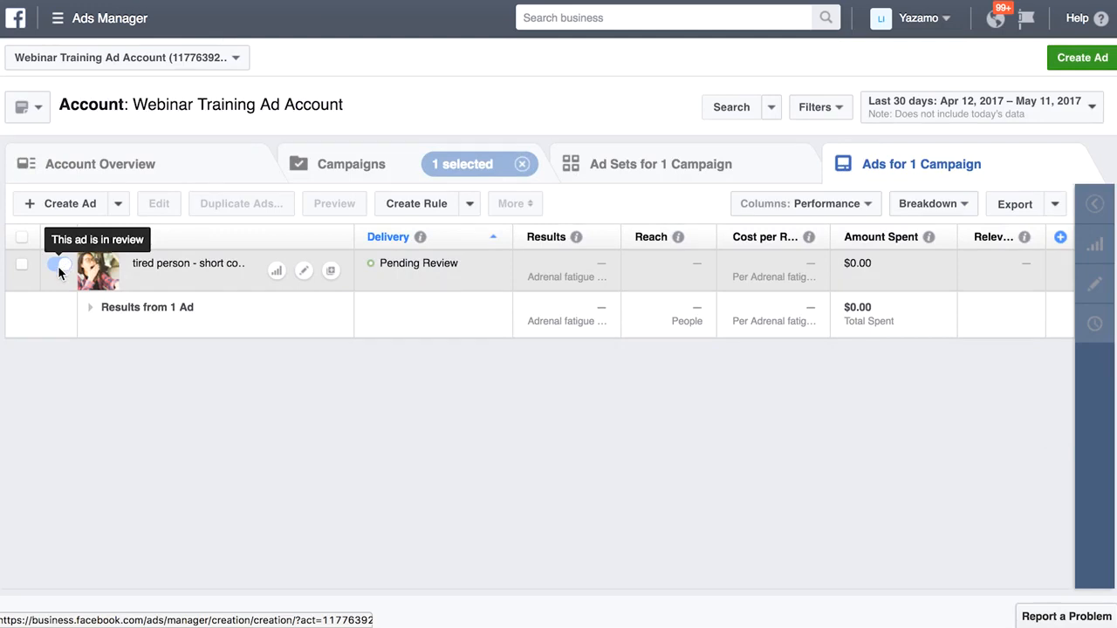
Turn off the campaign "quiz campaign 1.0 - adrenal - 0512" and open the ads inside its ad set.
left_click(364, 179)
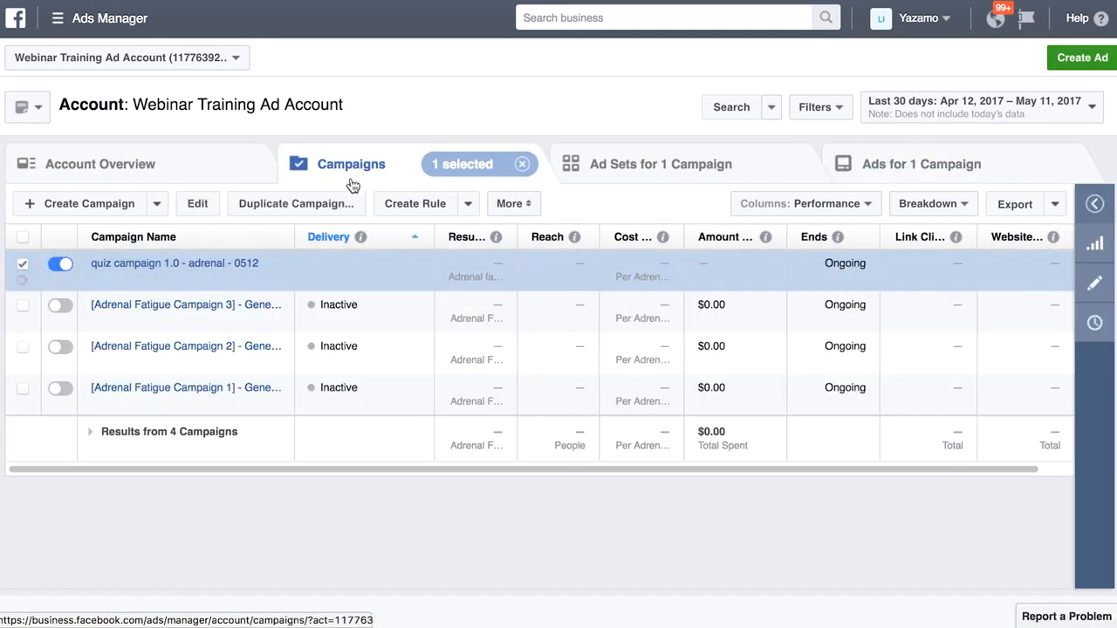
left_click(55, 264)
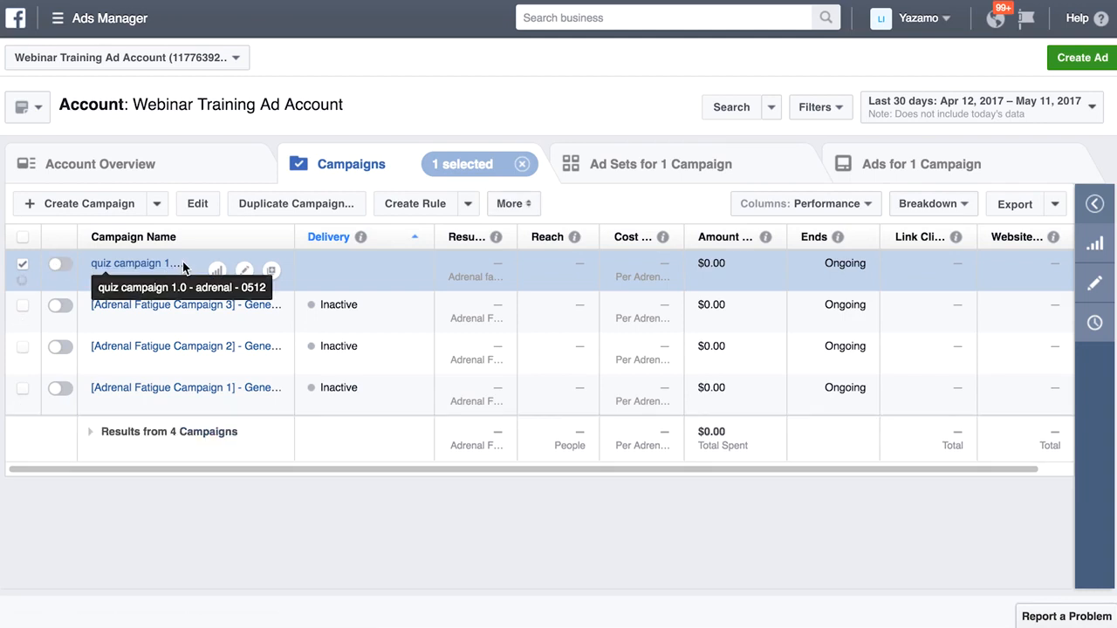
left_click(132, 264)
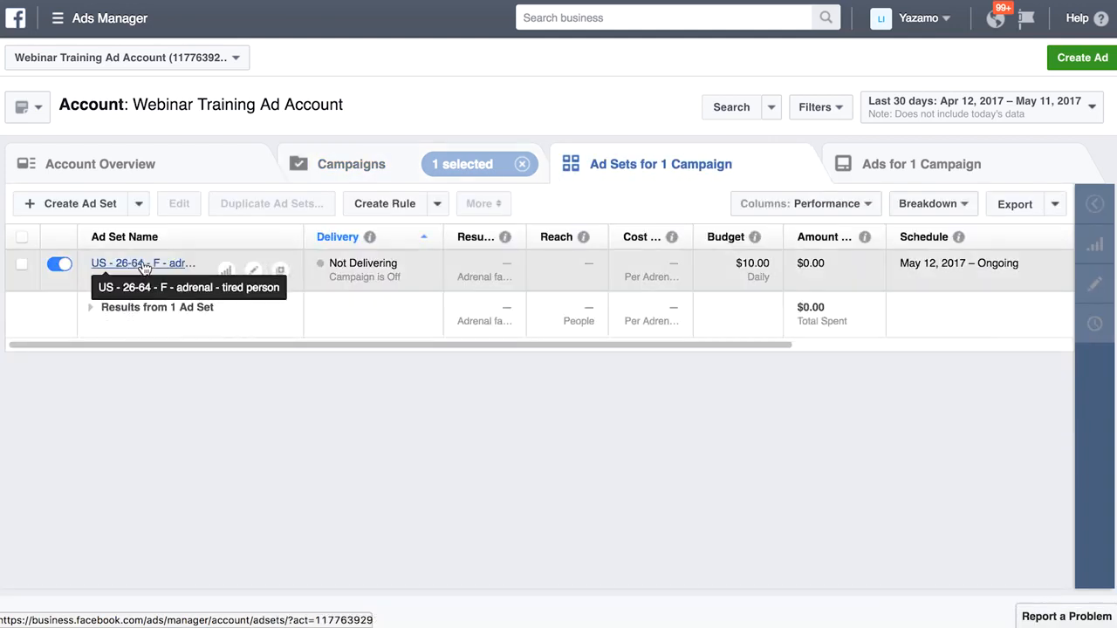
left_click(132, 264)
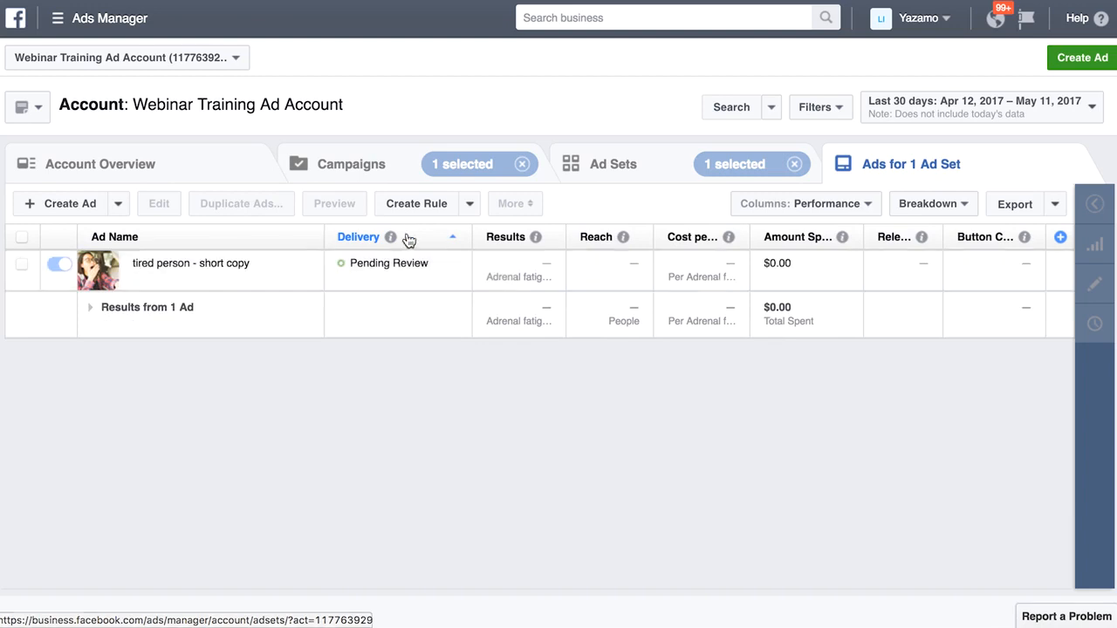